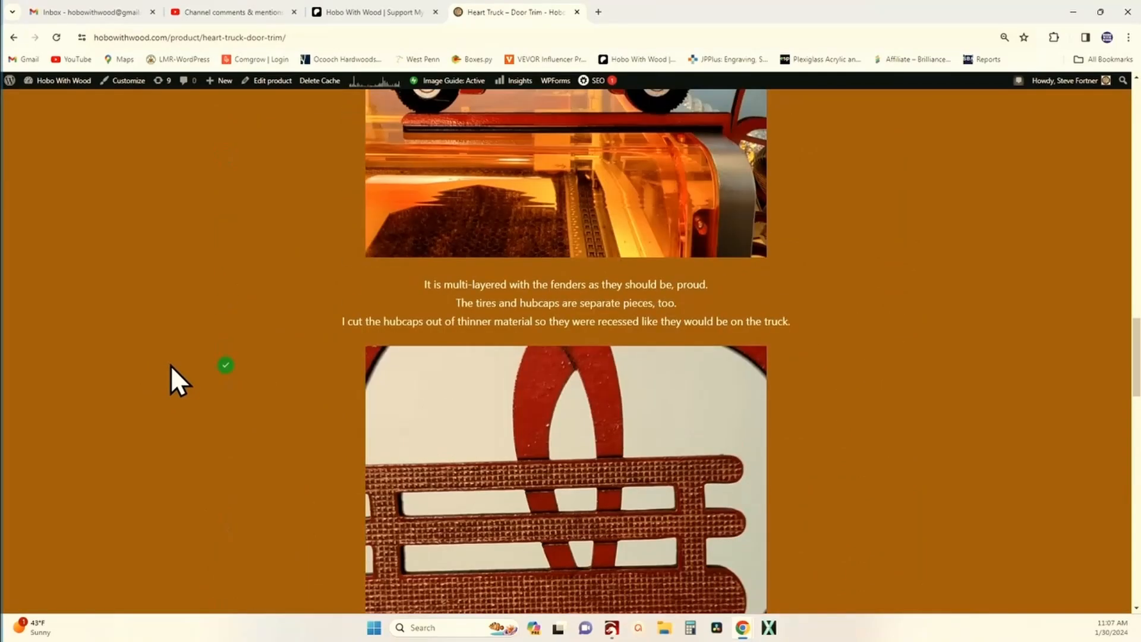
# Examine the truck and stake-bed photos in the description of the Heart Truck – Door Trim product page.
pyautogui.scroll(-5, 170, 365)
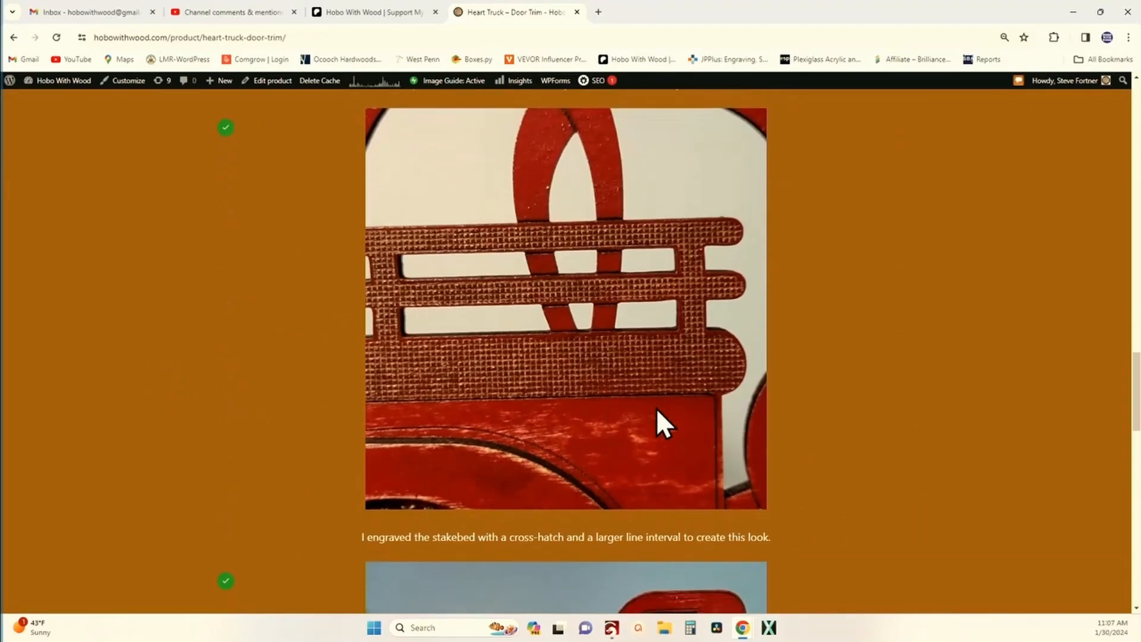
pyautogui.scroll(1, 463, 344)
pyautogui.scroll(-1, 463, 344)
pyautogui.scroll(-3, 507, 343)
pyautogui.scroll(3, 507, 344)
pyautogui.scroll(7, 508, 344)
pyautogui.scroll(15, 508, 344)
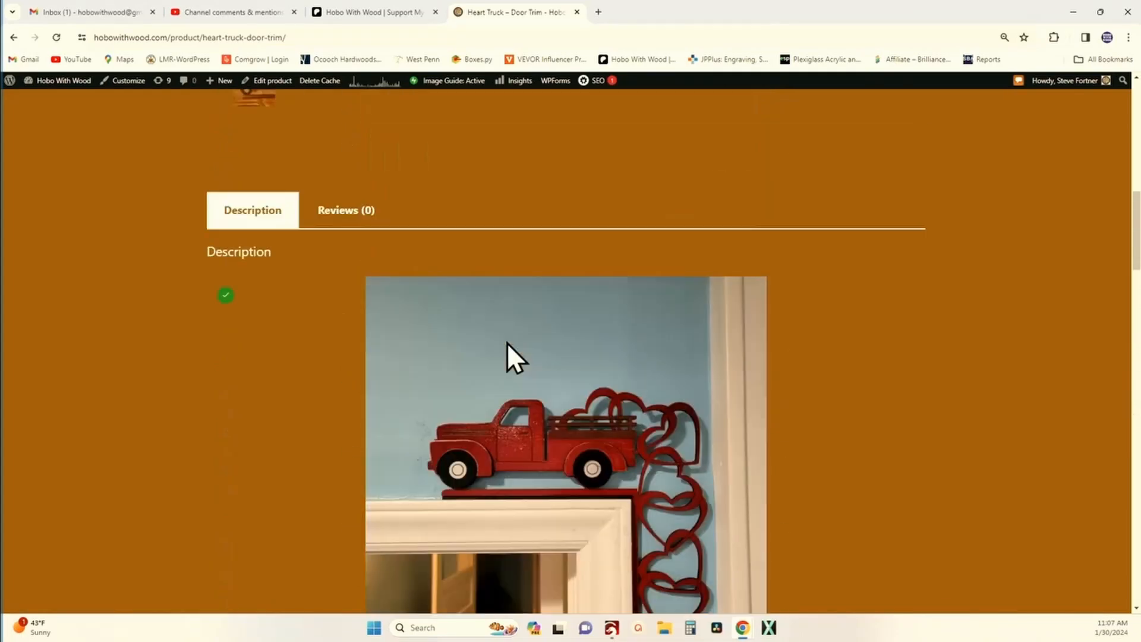
pyautogui.scroll(2, 689, 285)
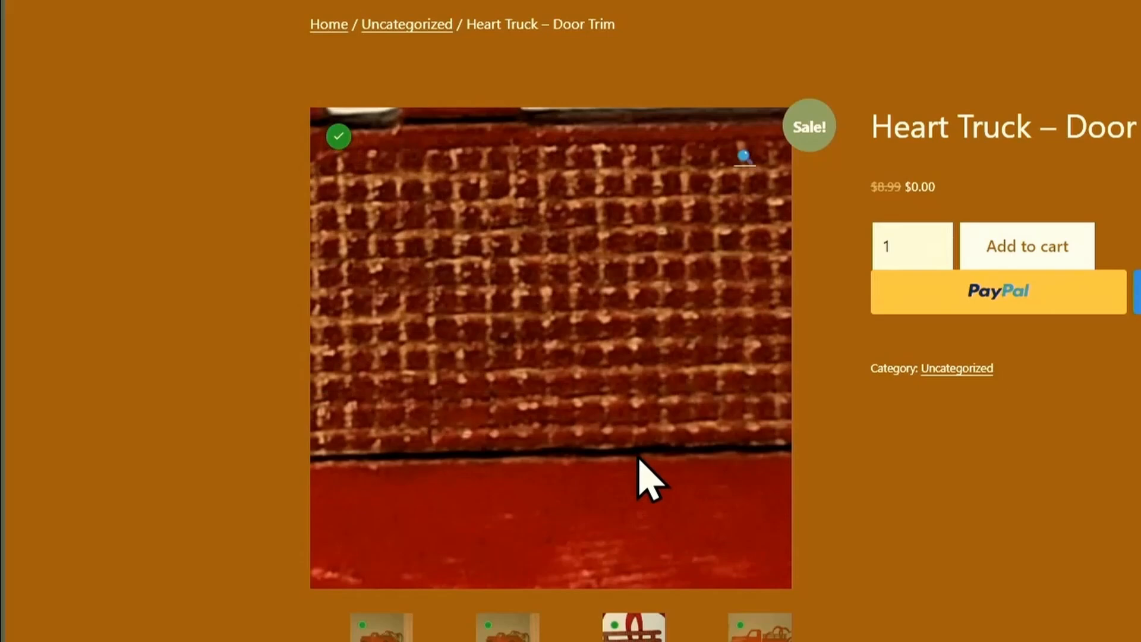
# Bring up the full truck photo in the product gallery and examine its engraved details.
pyautogui.scroll(-2, 639, 458)
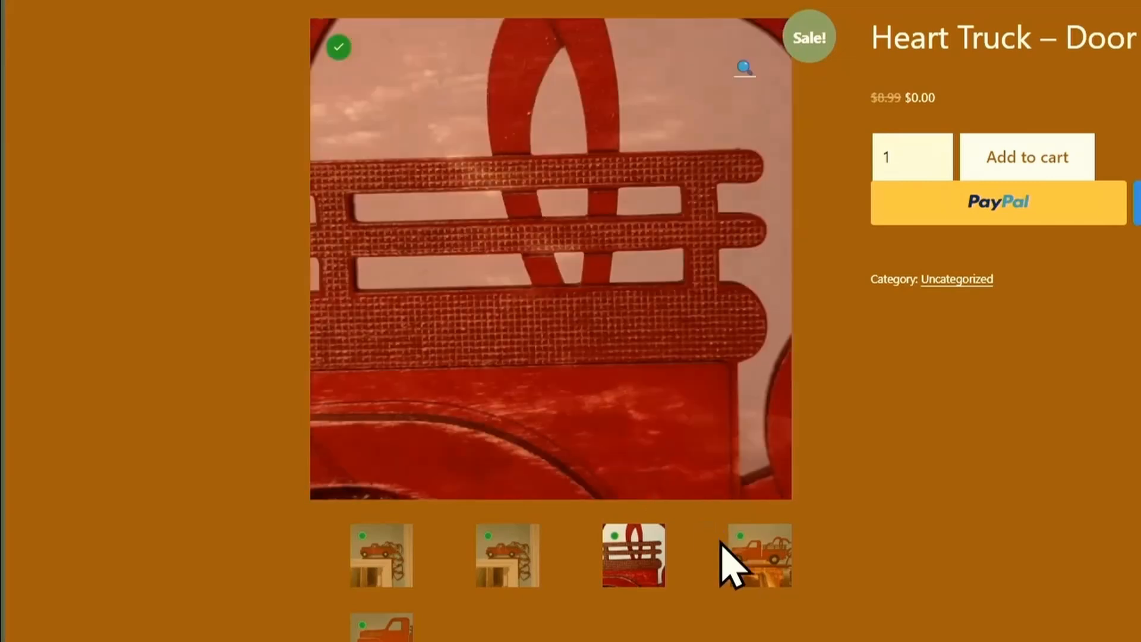
pyautogui.moveTo(748, 568)
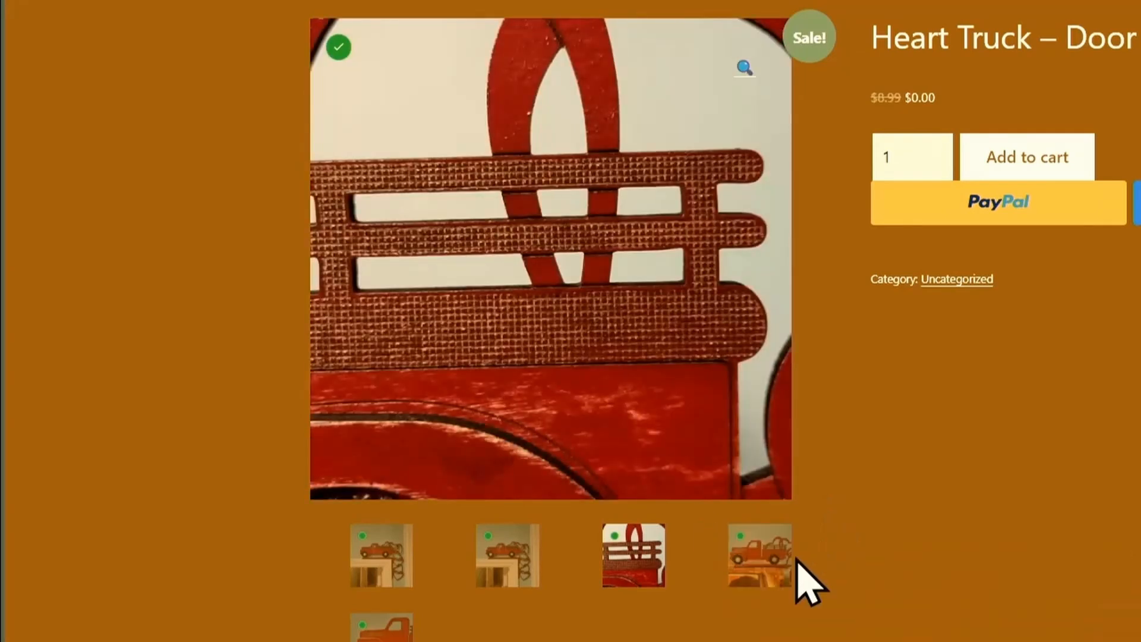
pyautogui.click(775, 550)
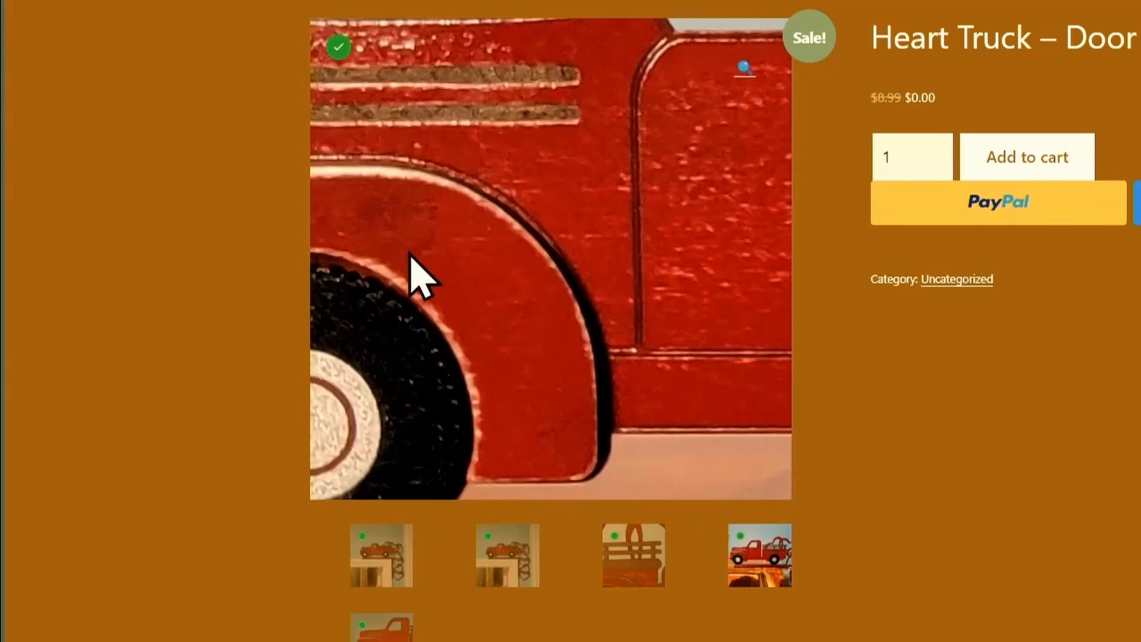
pyautogui.scroll(-5, 452, 268)
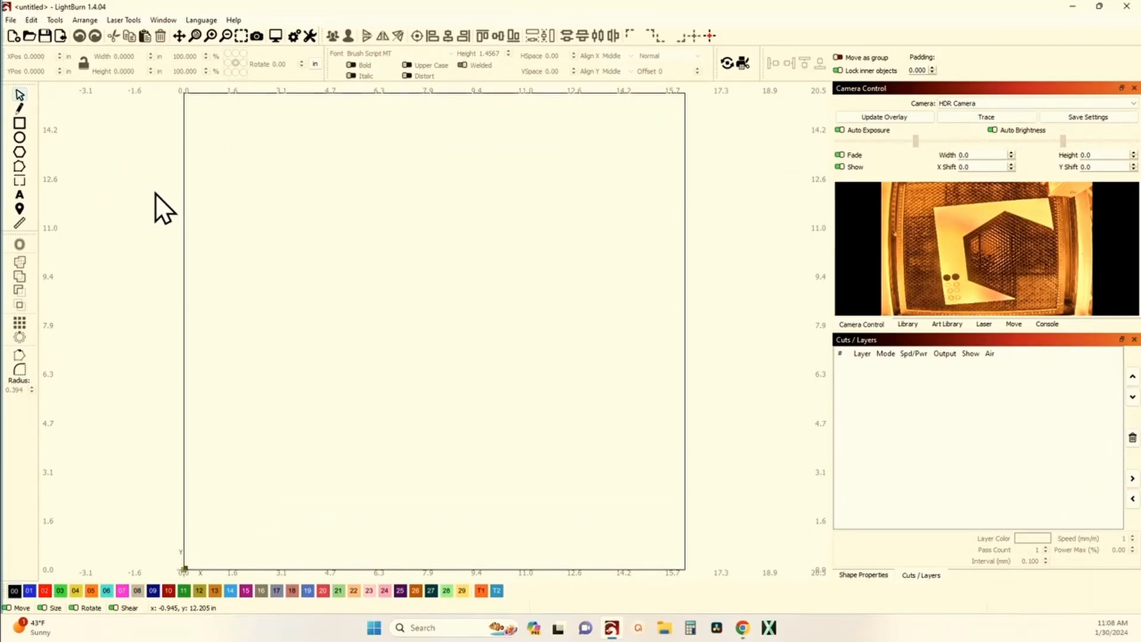
# In LightBurn, draw a horizontal rectangle about 8.78 × 0.51 in and a vertical one about 0.43 × 2.44 in crossing it near its left end.
pyautogui.click(20, 123)
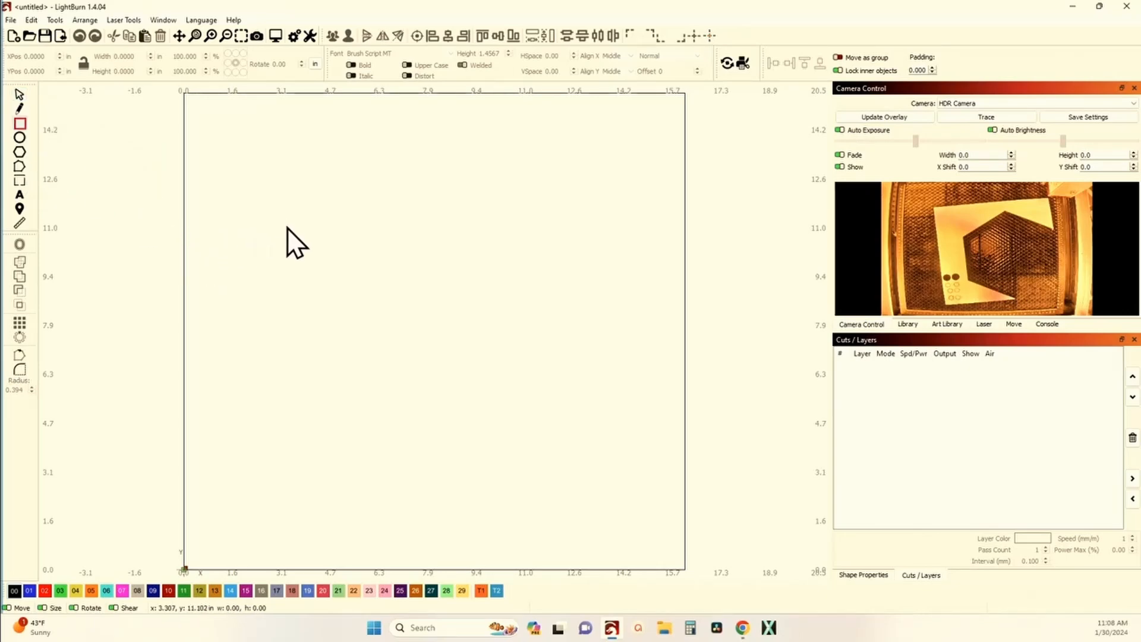
pyautogui.moveTo(286, 225); pyautogui.dragTo(559, 241)
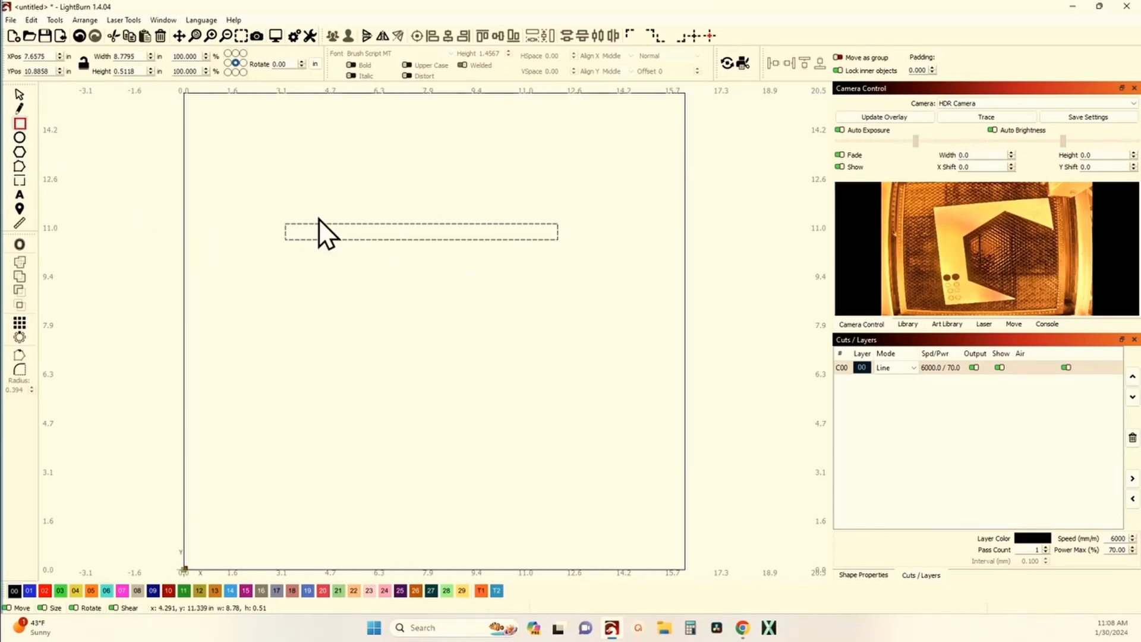
pyautogui.moveTo(325, 209); pyautogui.dragTo(338, 289)
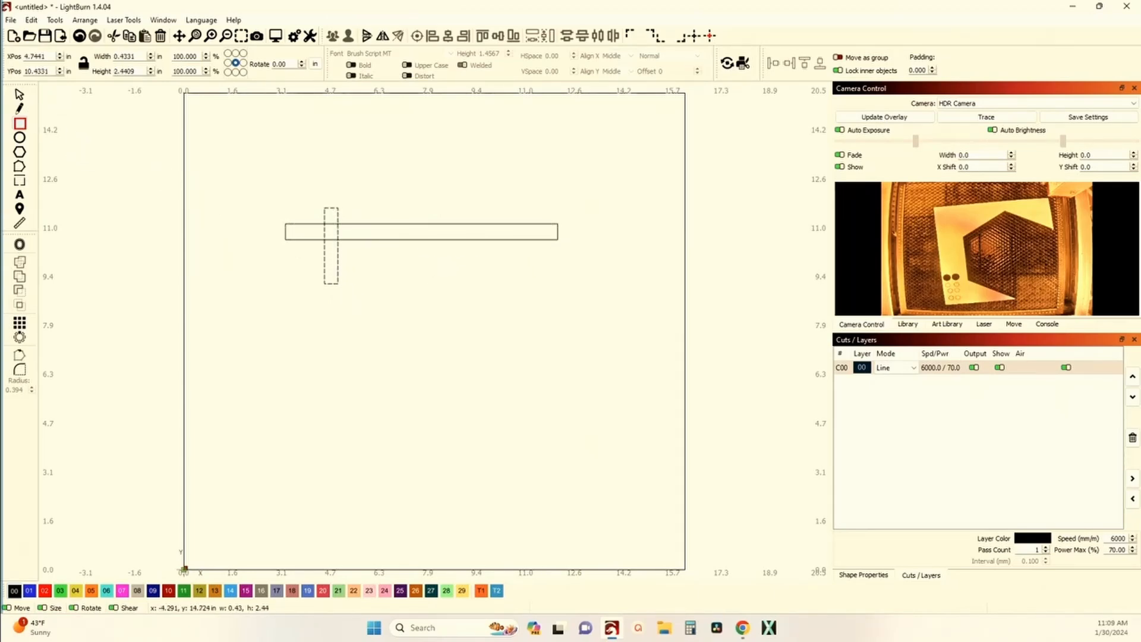
# Try rounding the horizontal bar's upper-left corner with a 0.394 in radius, and undo it.
pyautogui.click(20, 95)
pyautogui.scroll(5, 280, 221)
pyautogui.click(284, 230)
pyautogui.click(284, 230)
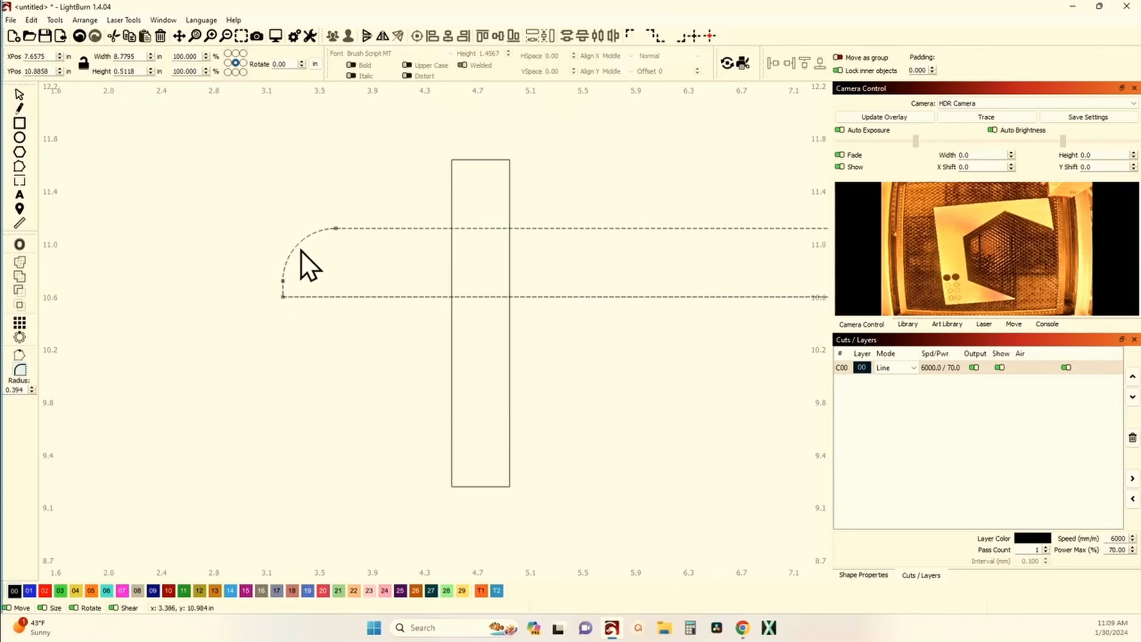
pyautogui.hotkey('ctrl', 'z')
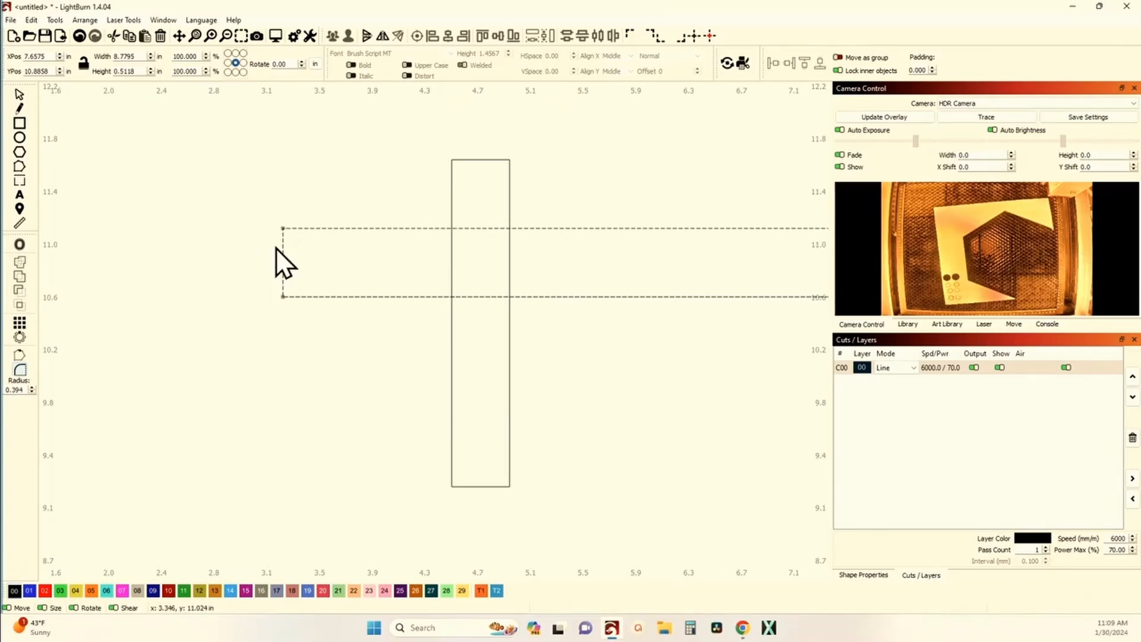
# Set the corner radius to 0.144 in and round both left corners of the horizontal bar.
pyautogui.click(32, 393)
pyautogui.click(284, 230)
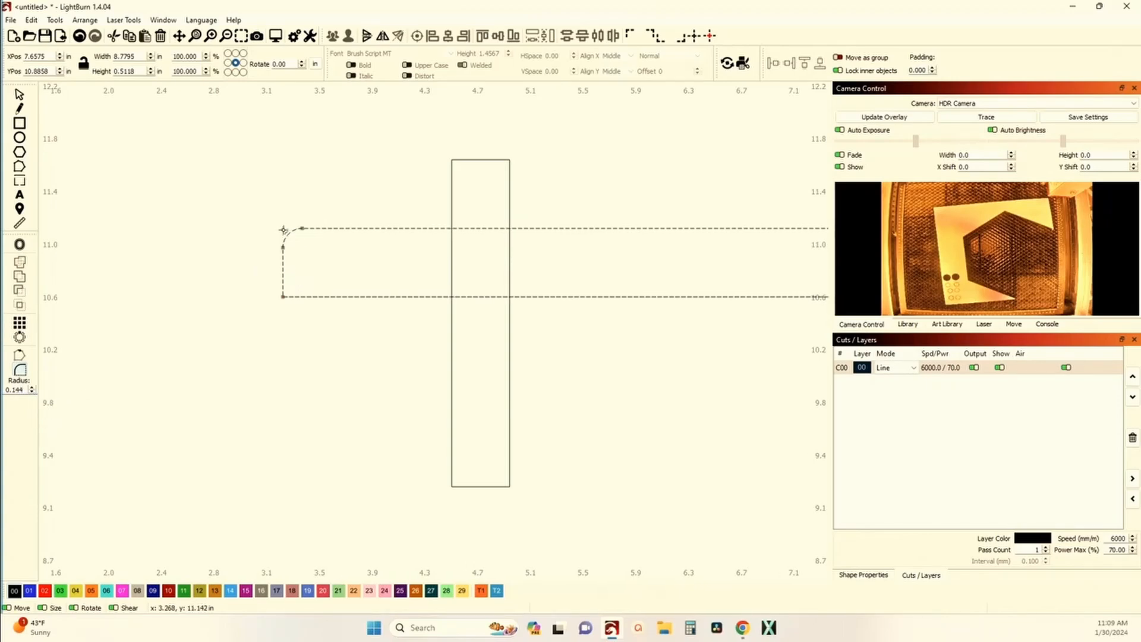
pyautogui.click(282, 296)
# Round all four corners of the vertical bar with the 0.144 in radius.
pyautogui.click(454, 161)
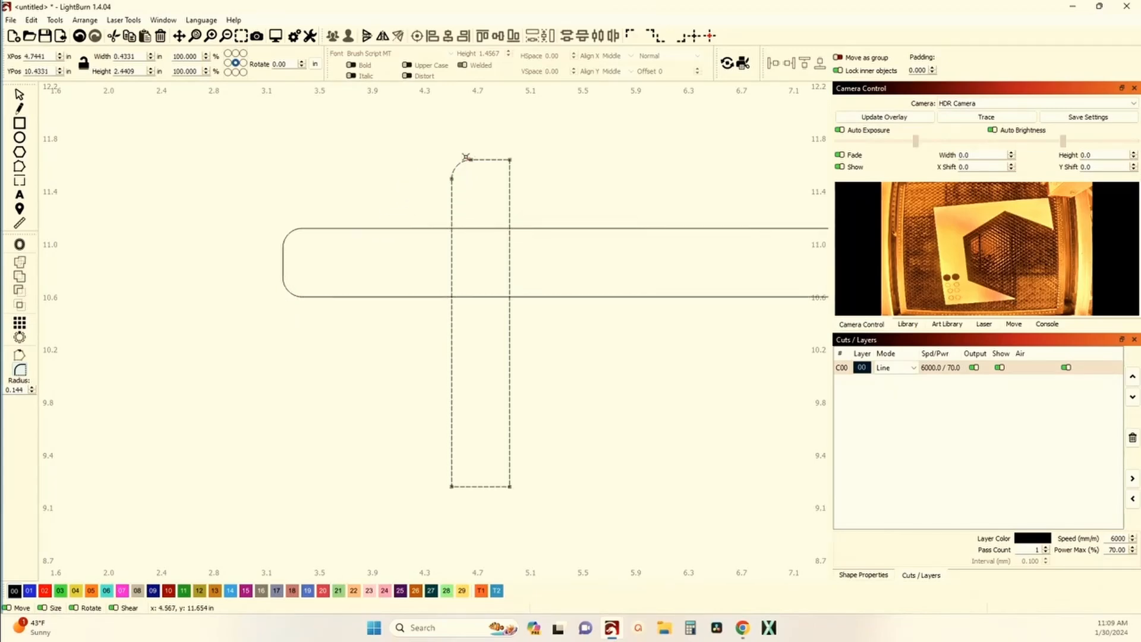
pyautogui.click(511, 161)
pyautogui.click(453, 485)
pyautogui.click(510, 487)
pyautogui.scroll(-3, 510, 478)
pyautogui.moveTo(550, 463); pyautogui.dragTo(255, 468)
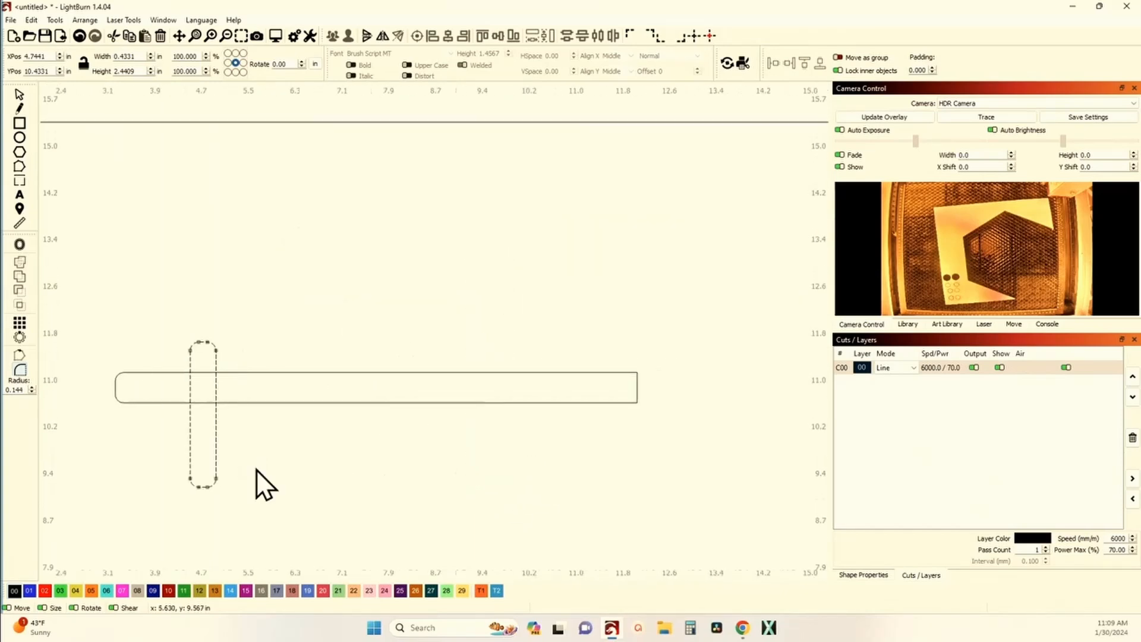
# Round both right corners of the horizontal bar with the 0.144 in radius.
pyautogui.click(635, 375)
pyautogui.click(635, 402)
pyautogui.click(20, 94)
# Duplicate the horizontal bar and move the copy straight down about 0.94 in.
pyautogui.click(156, 308)
pyautogui.moveTo(110, 395); pyautogui.dragTo(100, 384)
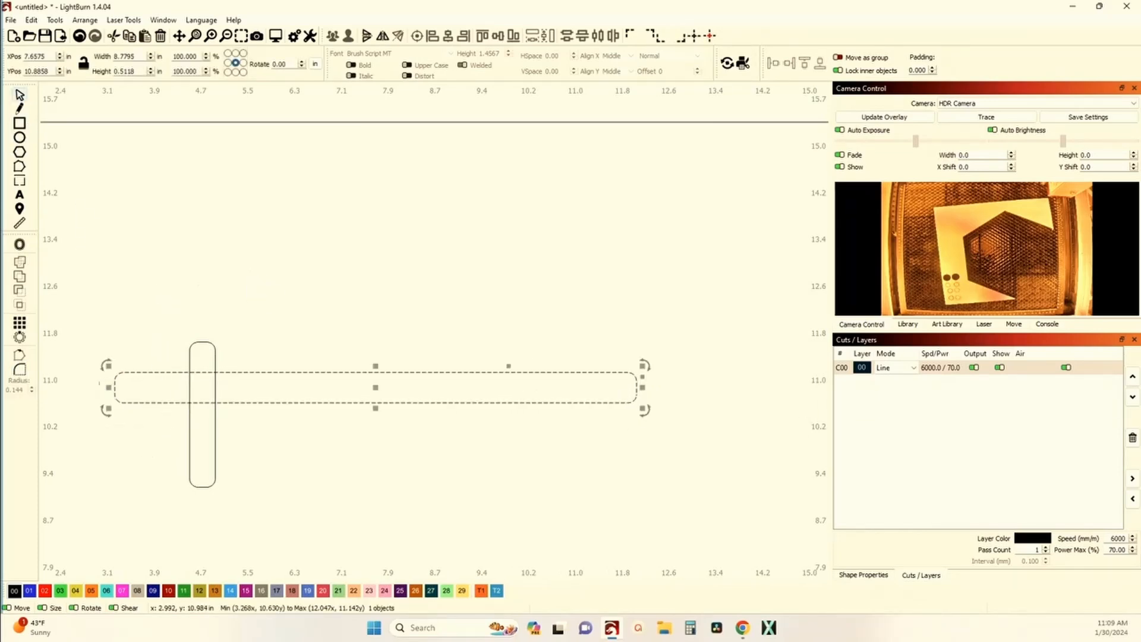
pyautogui.hotkey('ctrl', 'Down')
pyautogui.hotkey('ctrl', 'Down')
pyautogui.hotkey('ctrl', 'Down')
pyautogui.hotkey('ctrl', 'Down')
pyautogui.hotkey('ctrl', 'Down')
pyautogui.hotkey('ctrl', 'Down')
pyautogui.hotkey('ctrl', 'Down')
pyautogui.hotkey('ctrl', 'Down')
pyautogui.hotkey('ctrl', 'Down')
pyautogui.hotkey('ctrl', 'Down')
pyautogui.hotkey('ctrl', 'Down')
pyautogui.hotkey('ctrl', 'Down')
pyautogui.hotkey('ctrl', 'Down')
pyautogui.hotkey('ctrl', 'Down')
pyautogui.hotkey('ctrl', 'Down')
pyautogui.hotkey('ctrl', 'Down')
pyautogui.hotkey('ctrl', 'Down')
pyautogui.hotkey('ctrl', 'Down')
pyautogui.hotkey('ctrl', 'Down')
pyautogui.hotkey('ctrl', 'Down')
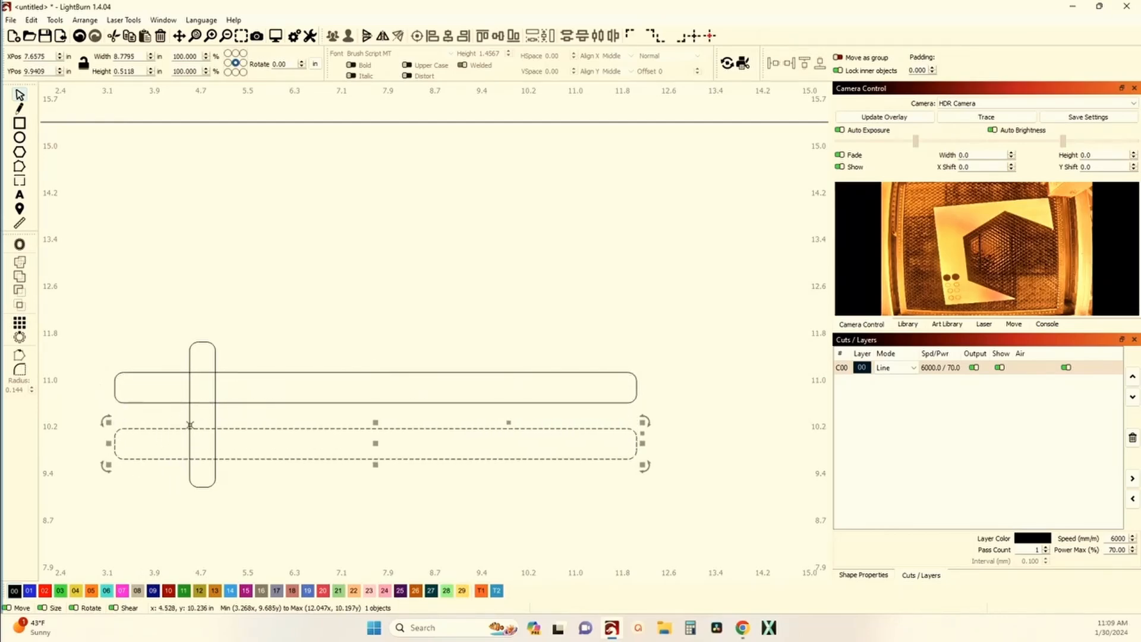
# Duplicate the vertical bar and move the copy straight right about 3.86 in.
pyautogui.click(189, 421)
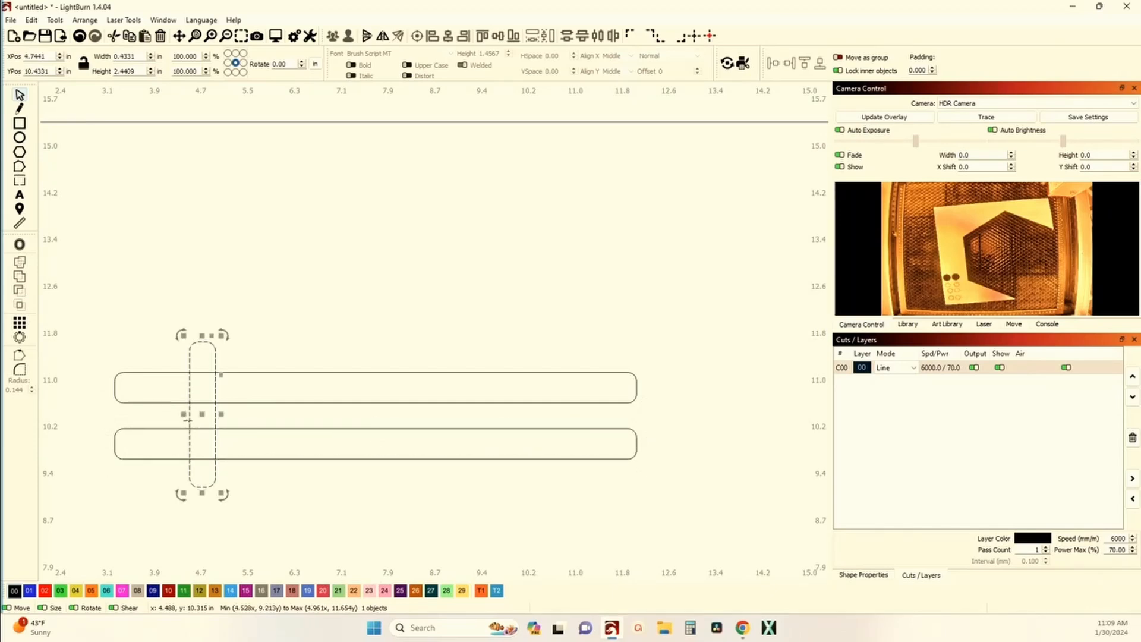
pyautogui.hotkey('ctrl', 'd')
pyautogui.hotkey('ctrl', 'Right')
pyautogui.hotkey('ctrl', 'Right')
pyautogui.hotkey('ctrl', 'Right')
pyautogui.hotkey('ctrl', 'Right')
pyautogui.hotkey('ctrl', 'Right')
pyautogui.hotkey('ctrl', 'Right')
pyautogui.hotkey('ctrl', 'Right')
pyautogui.hotkey('ctrl', 'Right')
pyautogui.hotkey('ctrl', 'Right')
pyautogui.hotkey('ctrl', 'Right')
pyautogui.hotkey('ctrl', 'Right')
pyautogui.hotkey('ctrl', 'Right')
pyautogui.hotkey('ctrl', 'Right')
pyautogui.hotkey('ctrl', 'Right')
pyautogui.hotkey('ctrl', 'Right')
pyautogui.hotkey('ctrl', 'Right')
pyautogui.hotkey('ctrl', 'Right')
pyautogui.hotkey('ctrl', 'Right')
pyautogui.hotkey('ctrl', 'Right')
pyautogui.hotkey('ctrl', 'Right')
pyautogui.hotkey('ctrl', 'Right')
pyautogui.hotkey('ctrl', 'Right')
pyautogui.hotkey('ctrl', 'Right')
pyautogui.hotkey('ctrl', 'Right')
pyautogui.hotkey('ctrl', 'Right')
pyautogui.hotkey('ctrl', 'Right')
pyautogui.hotkey('ctrl', 'Right')
pyautogui.hotkey('ctrl', 'Right')
pyautogui.hotkey('ctrl', 'Right')
pyautogui.hotkey('ctrl', 'Right')
pyautogui.hotkey('ctrl', 'Right')
pyautogui.hotkey('ctrl', 'Right')
pyautogui.hotkey('ctrl', 'Right')
pyautogui.hotkey('ctrl', 'Right')
pyautogui.hotkey('ctrl', 'Right')
pyautogui.hotkey('ctrl', 'Right')
pyautogui.hotkey('ctrl', 'Right')
pyautogui.hotkey('ctrl', 'Right')
pyautogui.hotkey('ctrl', 'Right')
pyautogui.hotkey('ctrl', 'Right')
pyautogui.hotkey('ctrl', 'Right')
pyautogui.hotkey('ctrl', 'Right')
pyautogui.hotkey('ctrl', 'Right')
pyautogui.hotkey('ctrl', 'Right')
pyautogui.hotkey('ctrl', 'Right')
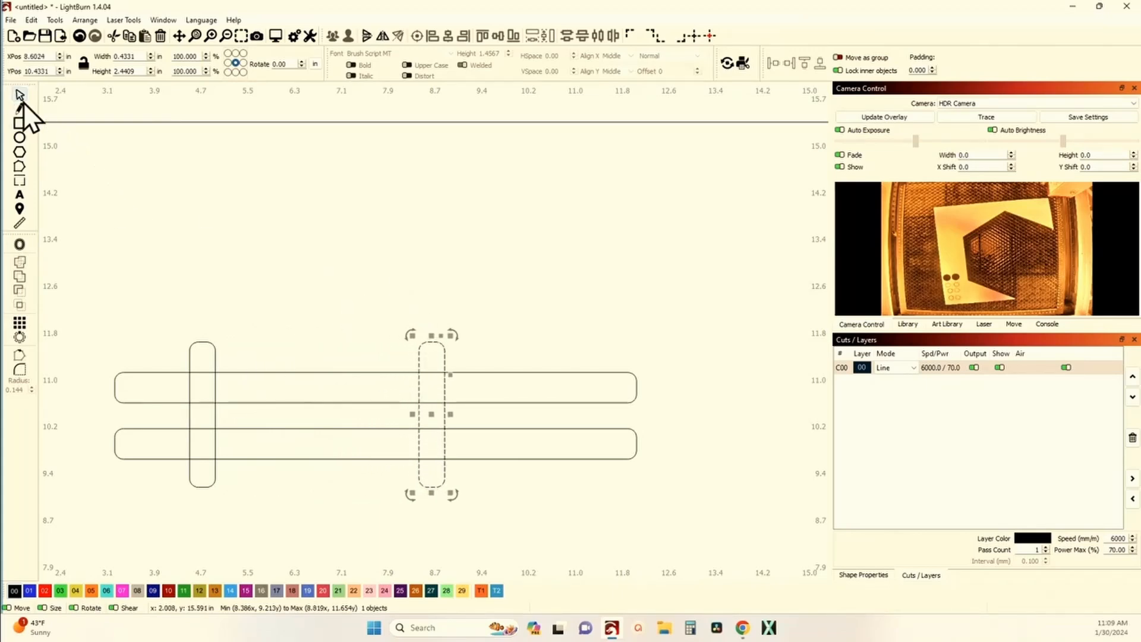
# Shorten both horizontal bars together from their right ends to a width of about 7.11 in.
pyautogui.moveTo(658, 467); pyautogui.dragTo(585, 352)
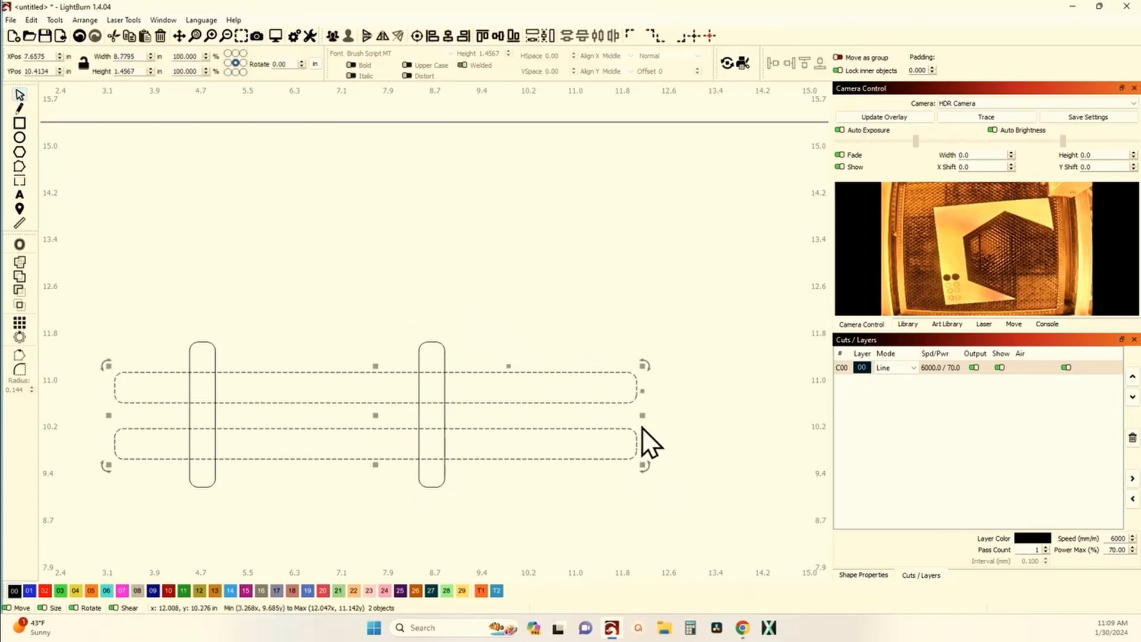
pyautogui.moveTo(639, 415); pyautogui.dragTo(539, 420)
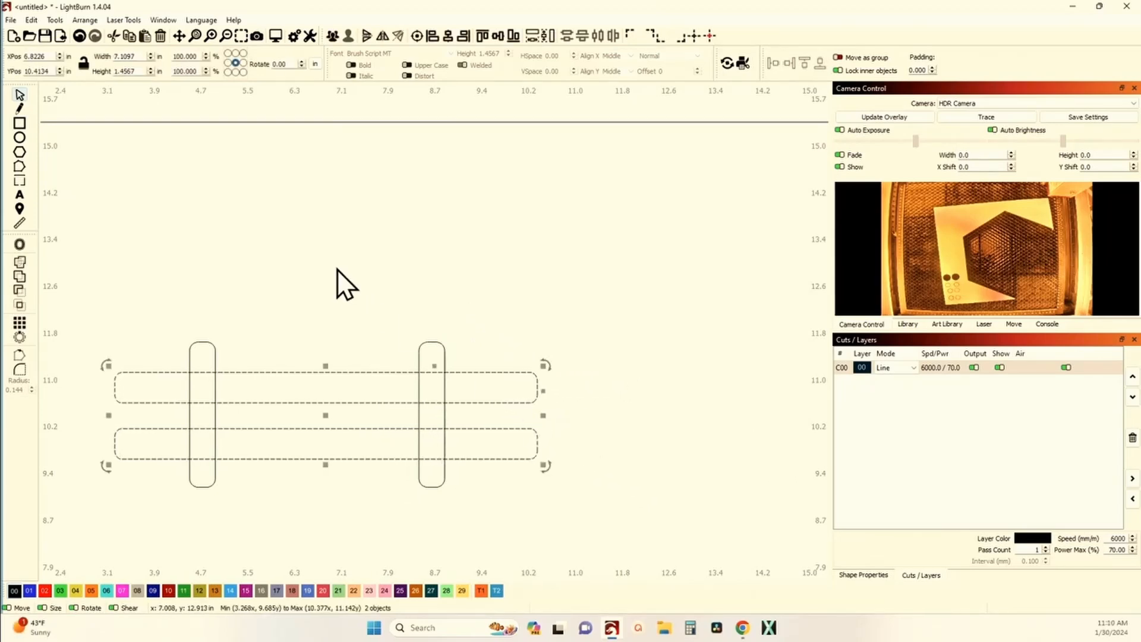
pyautogui.click(336, 379)
# Group the two vertical bars into one object.
pyautogui.scroll(2, 433, 458)
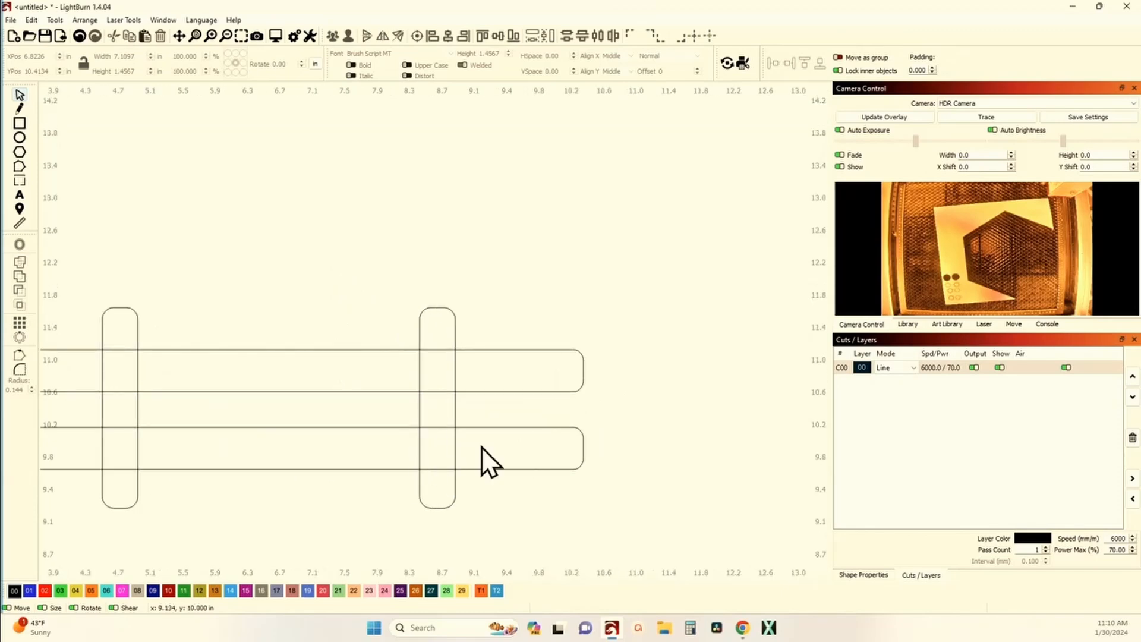
pyautogui.click(419, 407)
pyautogui.keyDown('shift'); pyautogui.click(138, 413); pyautogui.keyUp('shift')
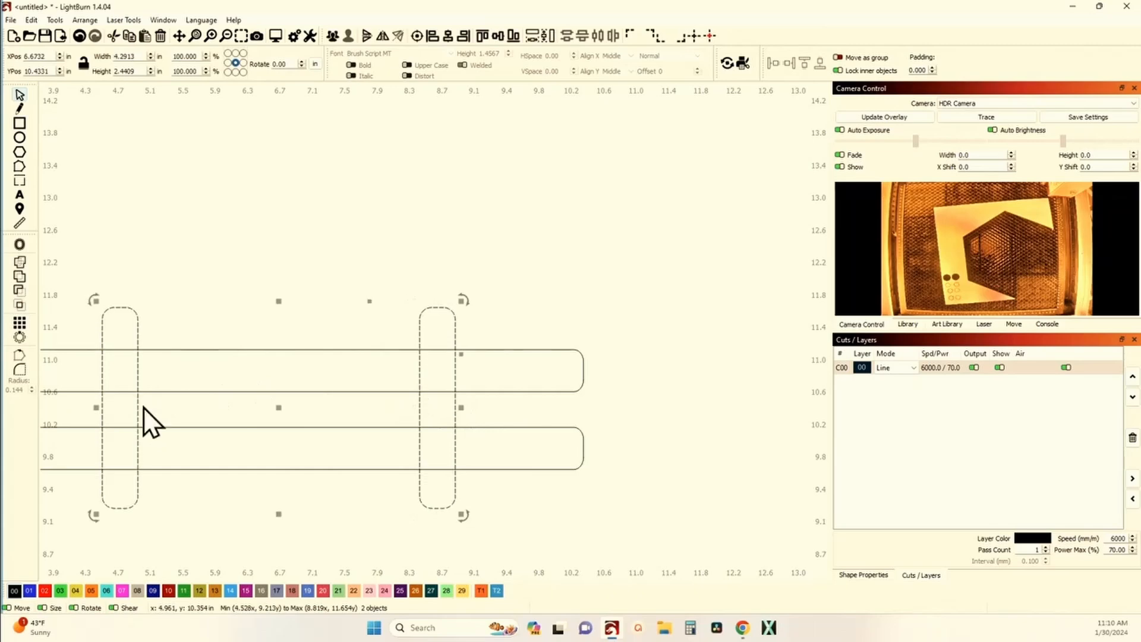
pyautogui.click(333, 36)
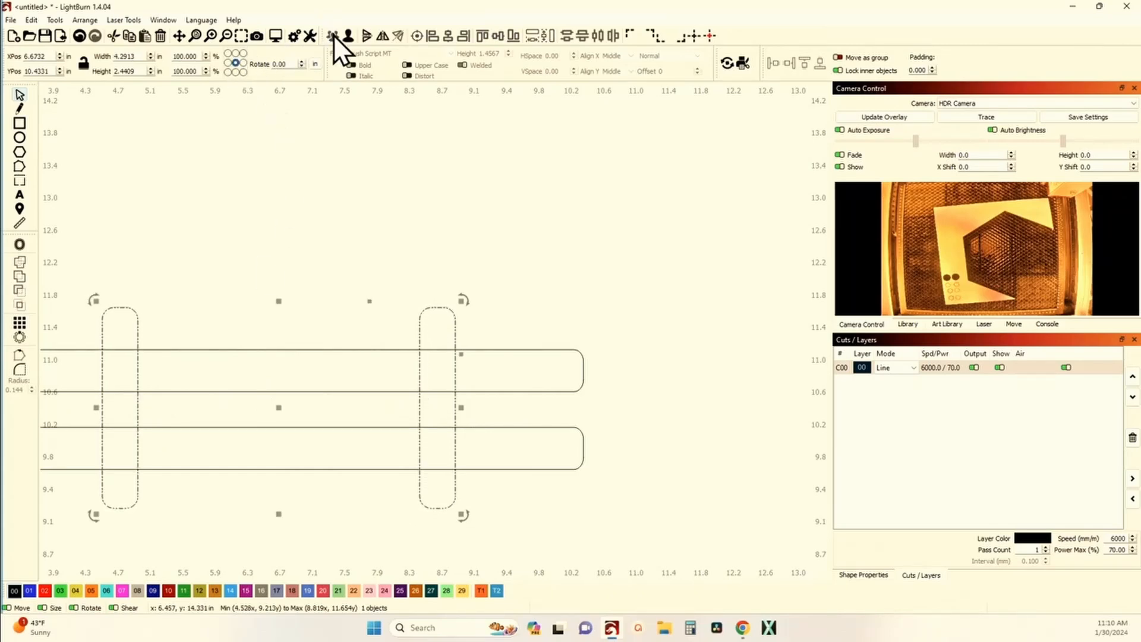
# Unite the grouped vertical bars with the upper and the lower horizontal bar into one stake-bed outline.
pyautogui.keyDown('shift'); pyautogui.click(364, 349); pyautogui.keyUp('shift')
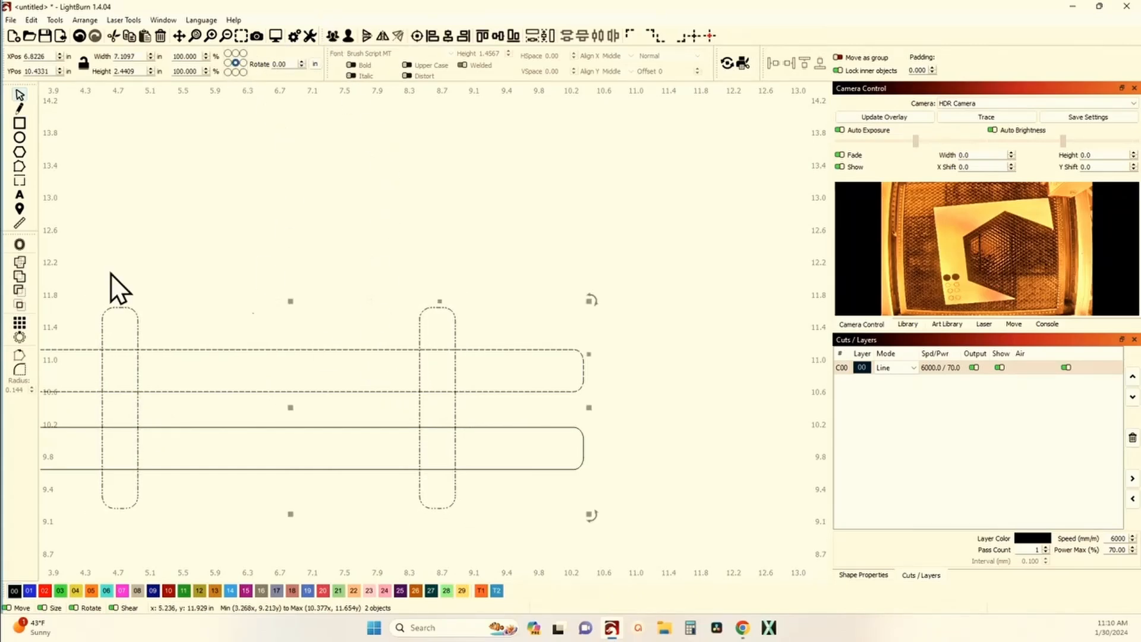
pyautogui.click(16, 273)
pyautogui.moveTo(283, 499); pyautogui.dragTo(193, 458)
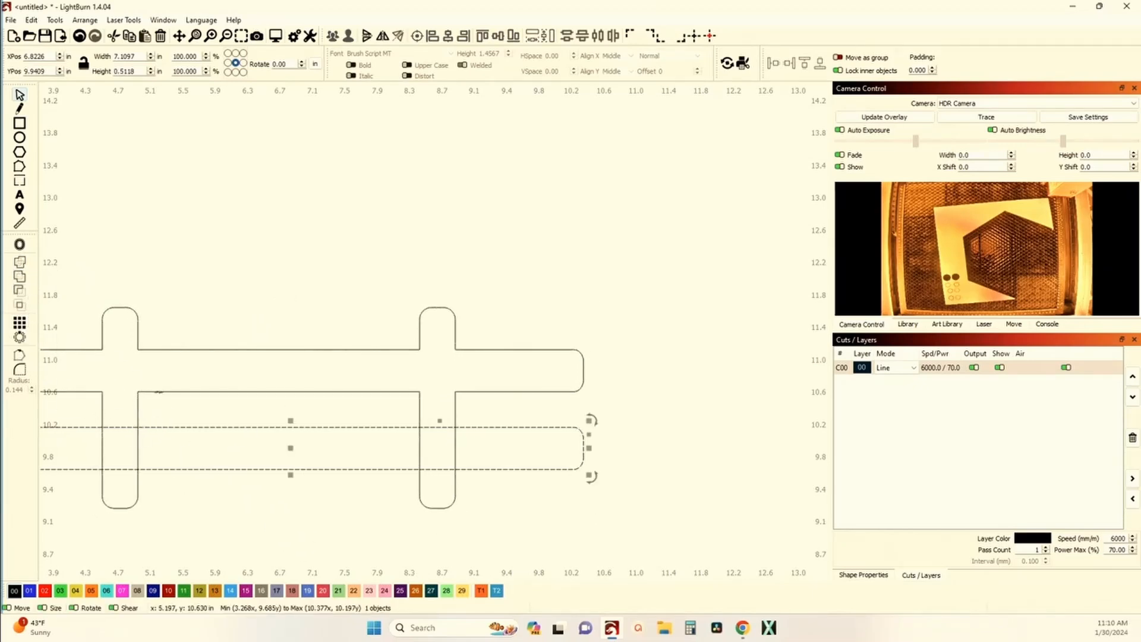
pyautogui.hotkey('ctrl', 'a')
pyautogui.click(20, 279)
pyautogui.scroll(-3, 196, 245)
pyautogui.moveTo(206, 345); pyautogui.dragTo(298, 378)
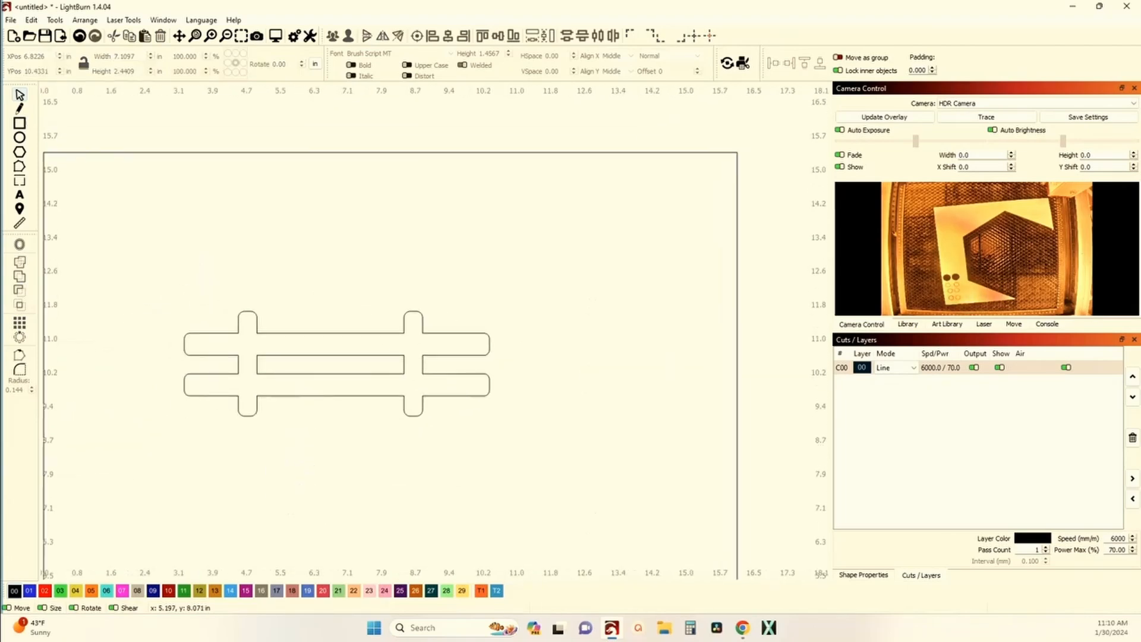
pyautogui.scroll(3, 263, 375)
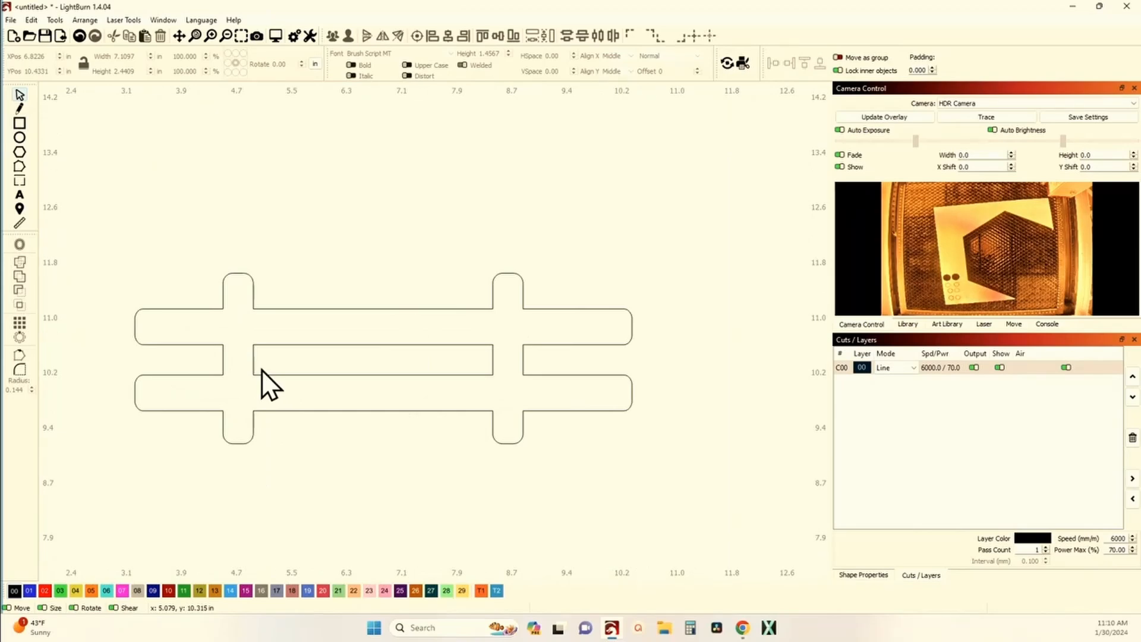
# Switch to the Heart Truck – Door Trim page in Chrome and examine the stake-bed close-up photo in the gallery.
pyautogui.moveTo(743, 631)
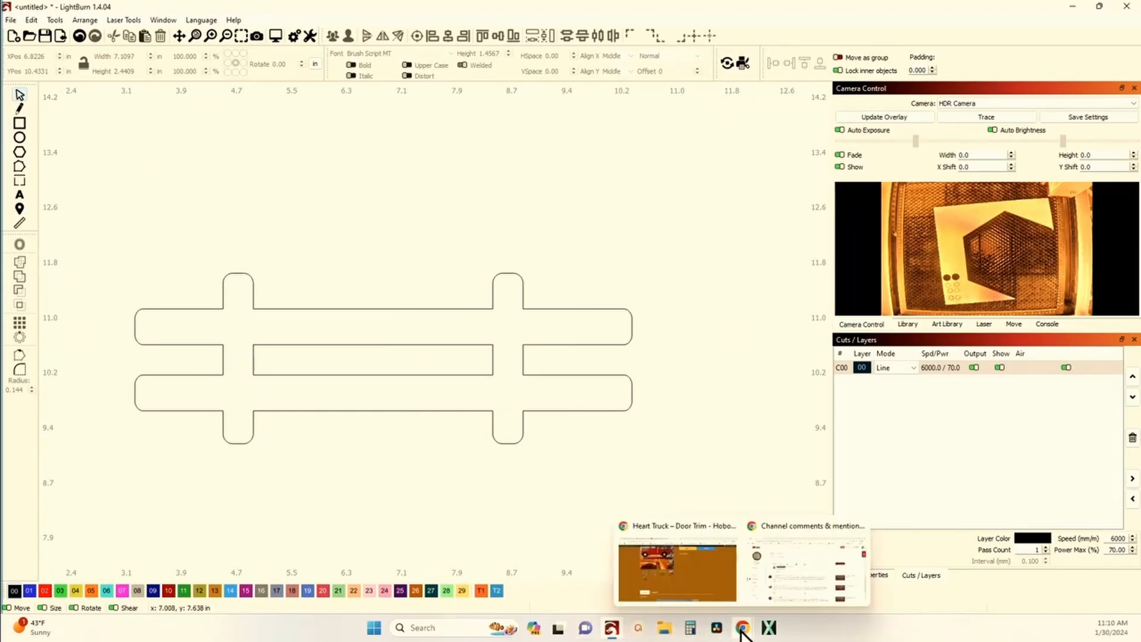
pyautogui.click(685, 586)
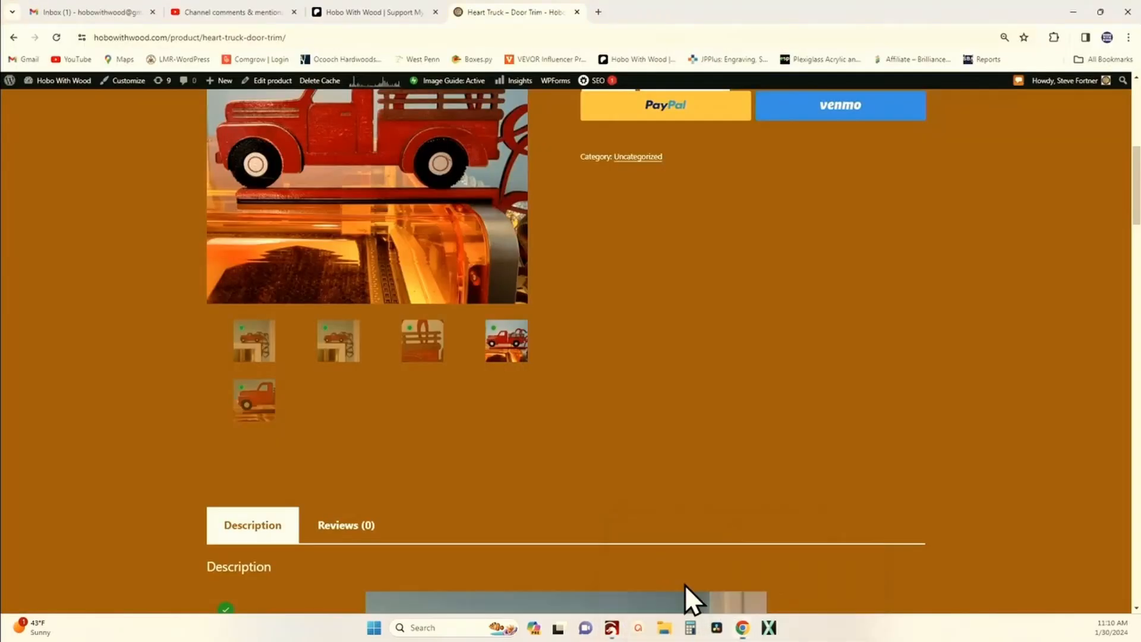
pyautogui.click(424, 353)
pyautogui.scroll(4, 364, 241)
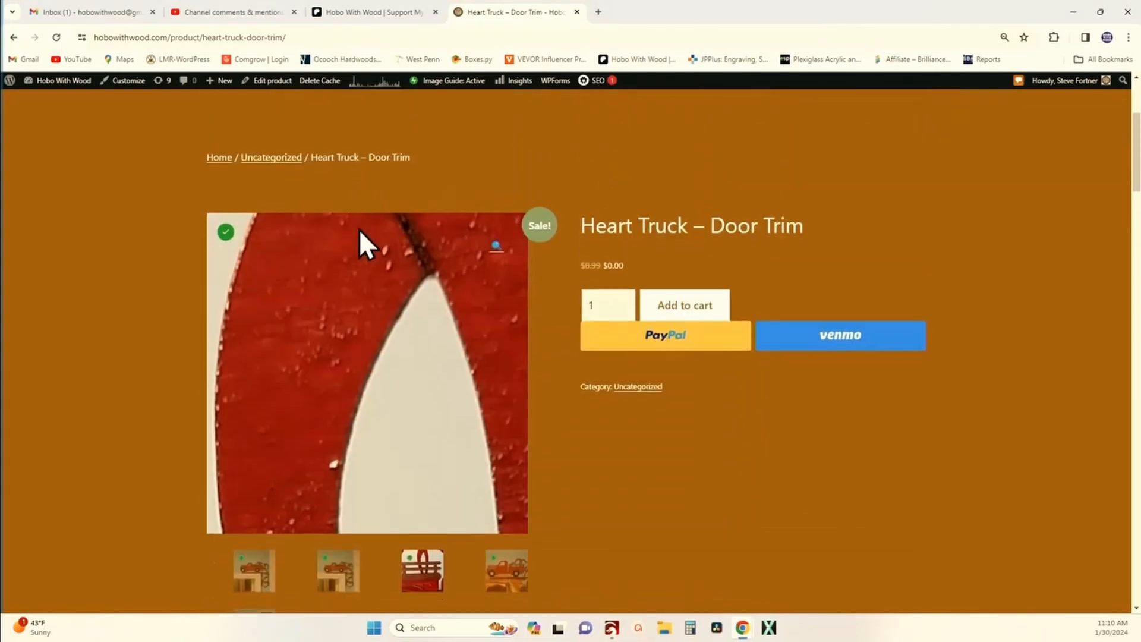
pyautogui.scroll(-2, 359, 230)
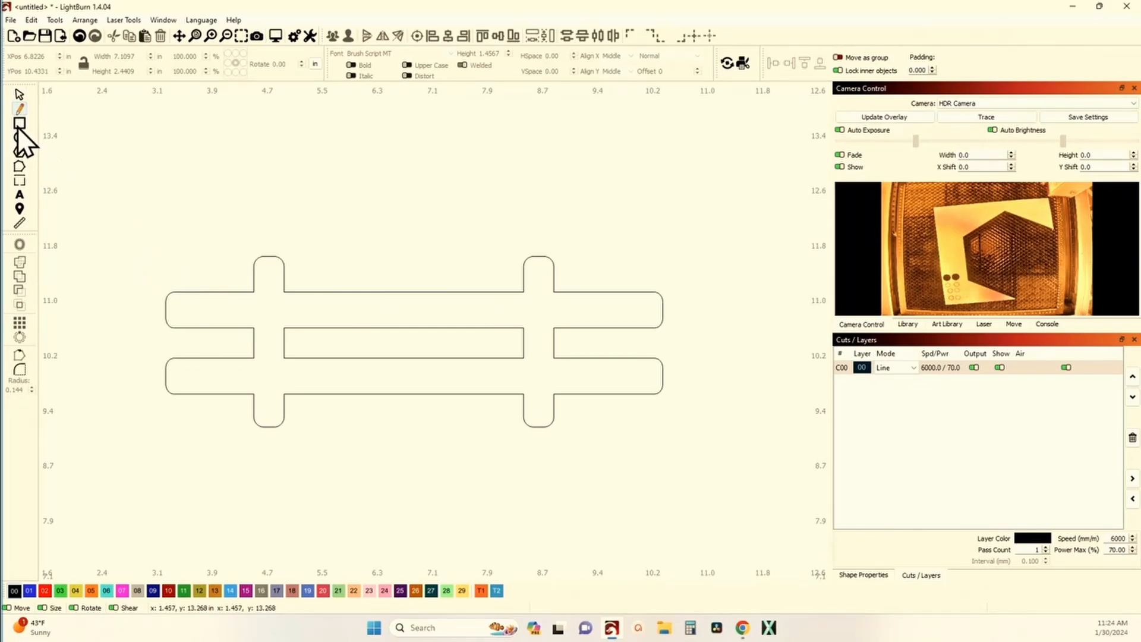
# In LightBurn, draw a vertical line about 3.03 in long just left of the stake-bed outline and select it.
pyautogui.click(130, 241)
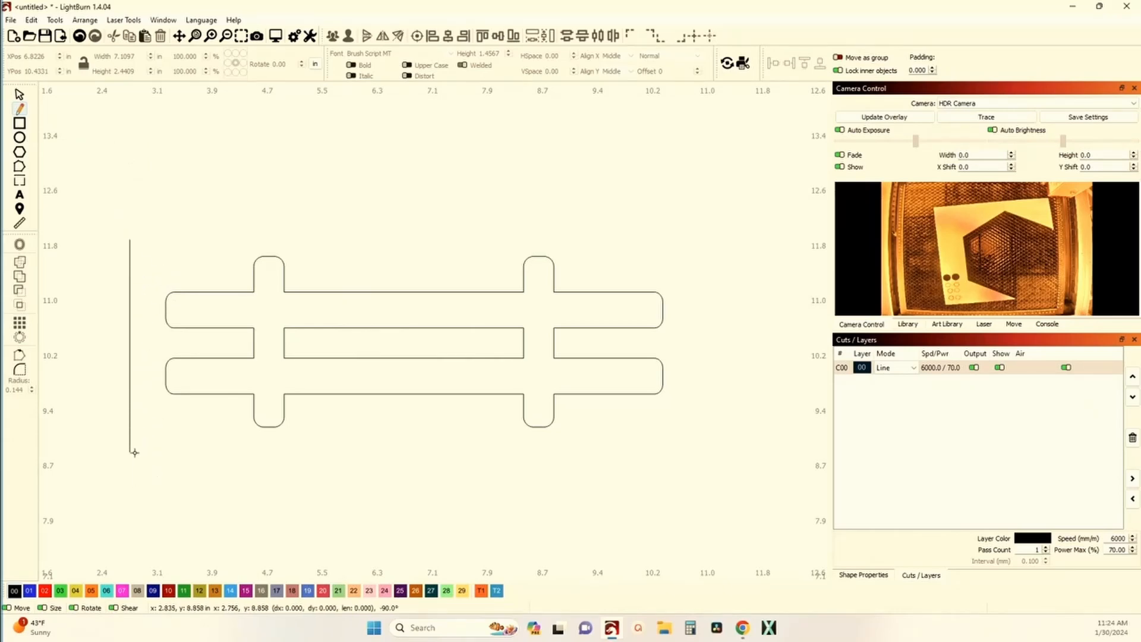
pyautogui.press('Escape')
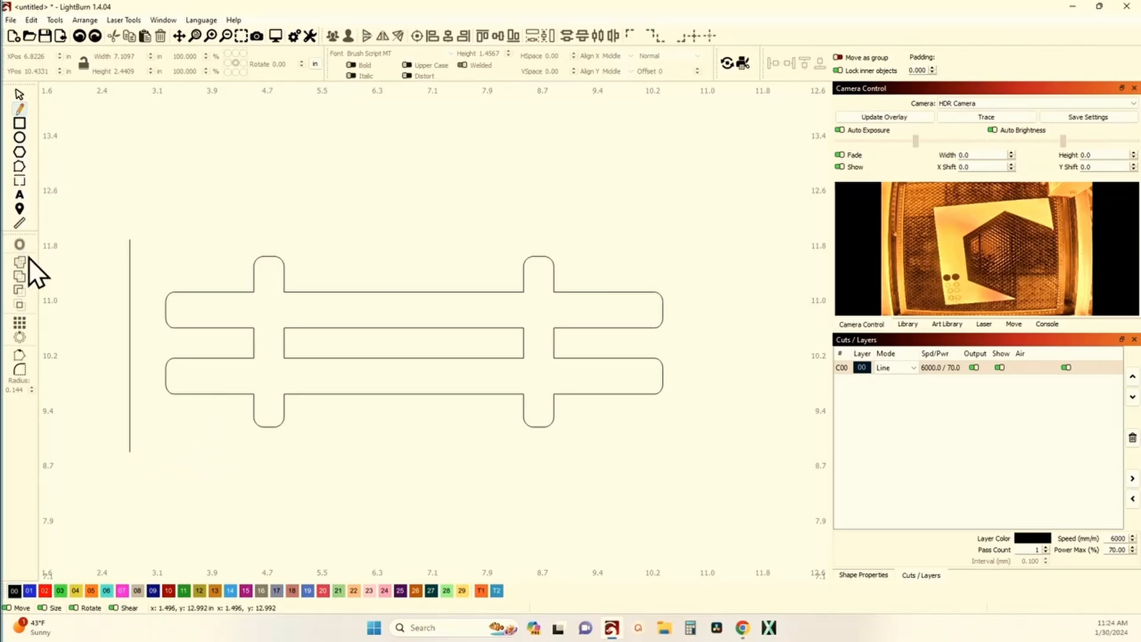
pyautogui.click(130, 301)
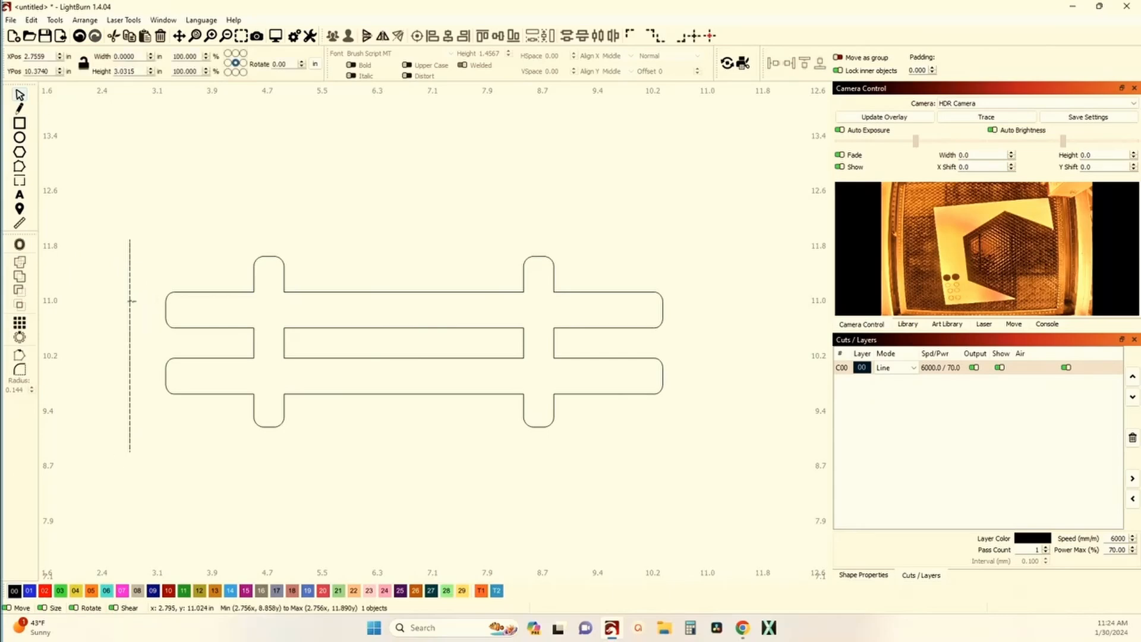
# Offset the vertical line outward by 0.001 in with round corners, deleting the original, and inspect the resulting thin shape up close.
pyautogui.click(22, 246)
pyautogui.moveTo(601, 272); pyautogui.dragTo(583, 277)
pyautogui.write('.001')
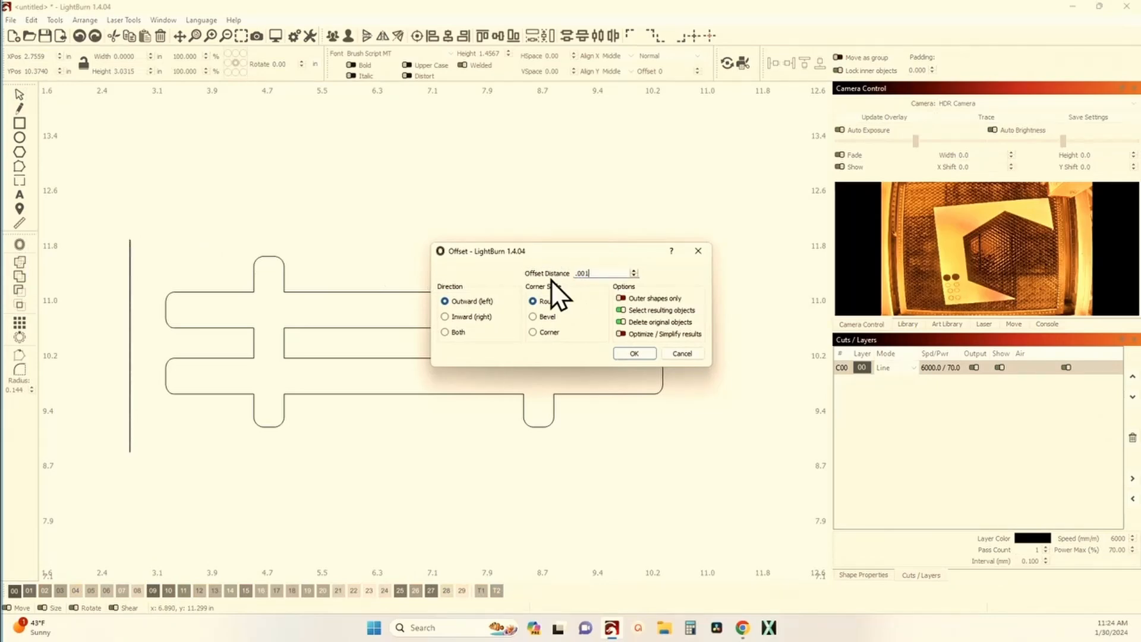
pyautogui.click(635, 353)
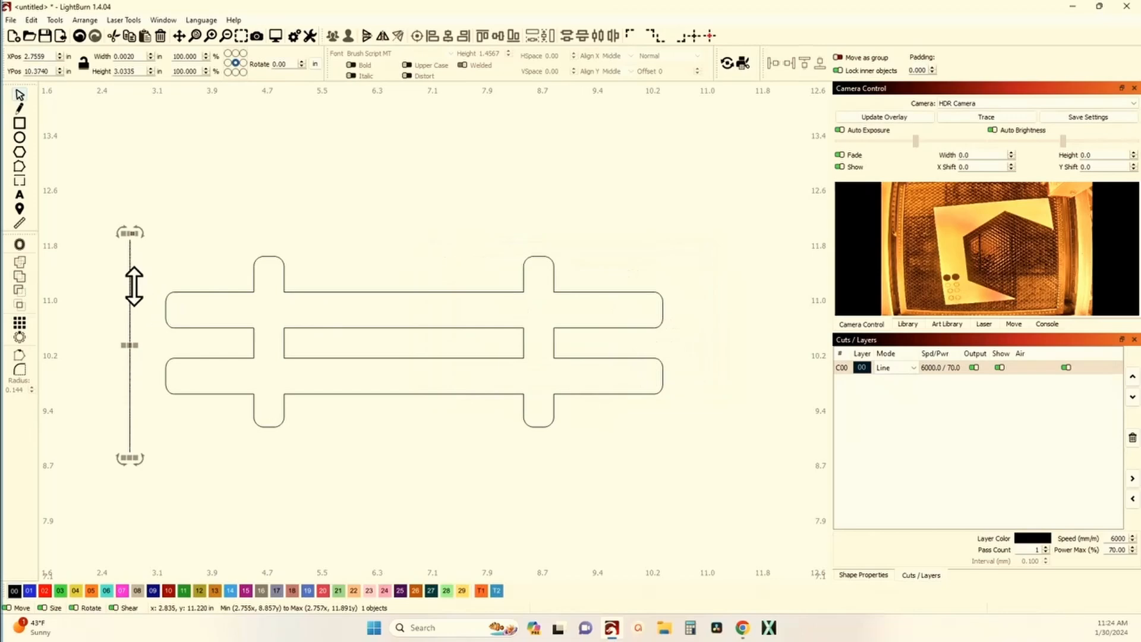
pyautogui.scroll(5, 125, 295)
pyautogui.scroll(10, 122, 294)
pyautogui.scroll(-8, 118, 306)
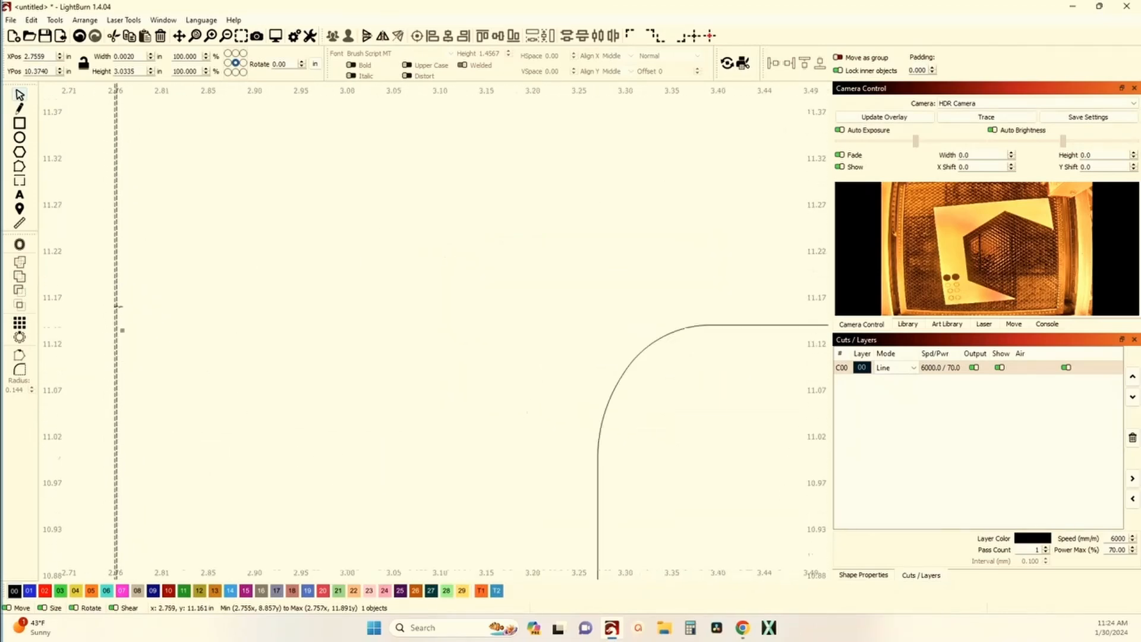
pyautogui.scroll(-5, 123, 313)
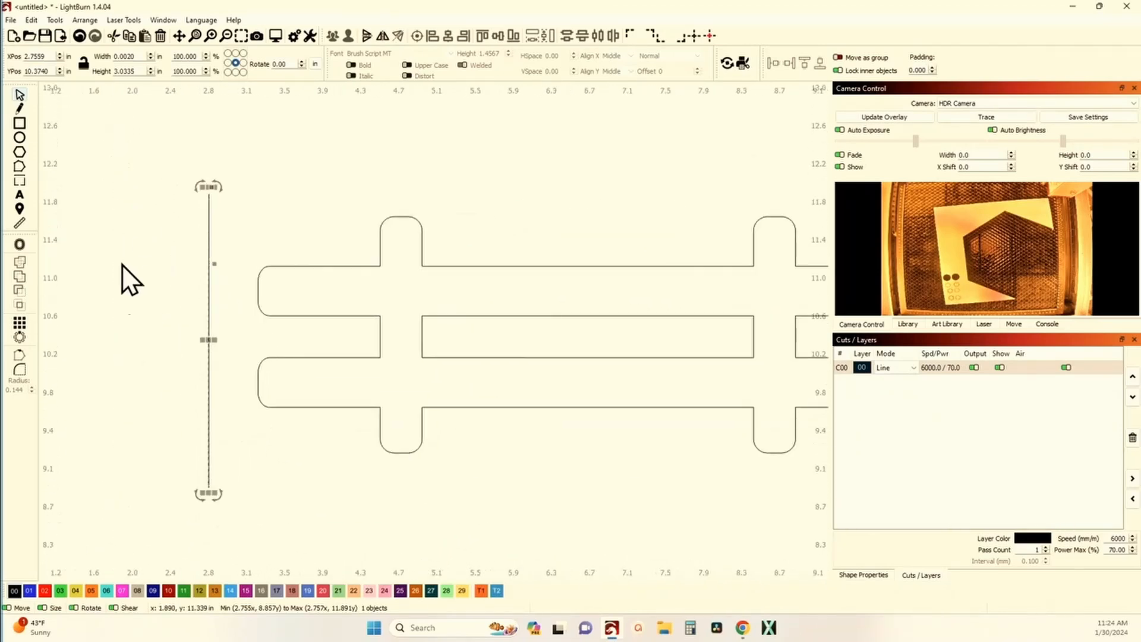
# Create a grid array of the thin vertical shape with 100 columns and 0.08 in X spacing across the stake-bed outline.
pyautogui.scroll(-3, 119, 286)
pyautogui.click(21, 325)
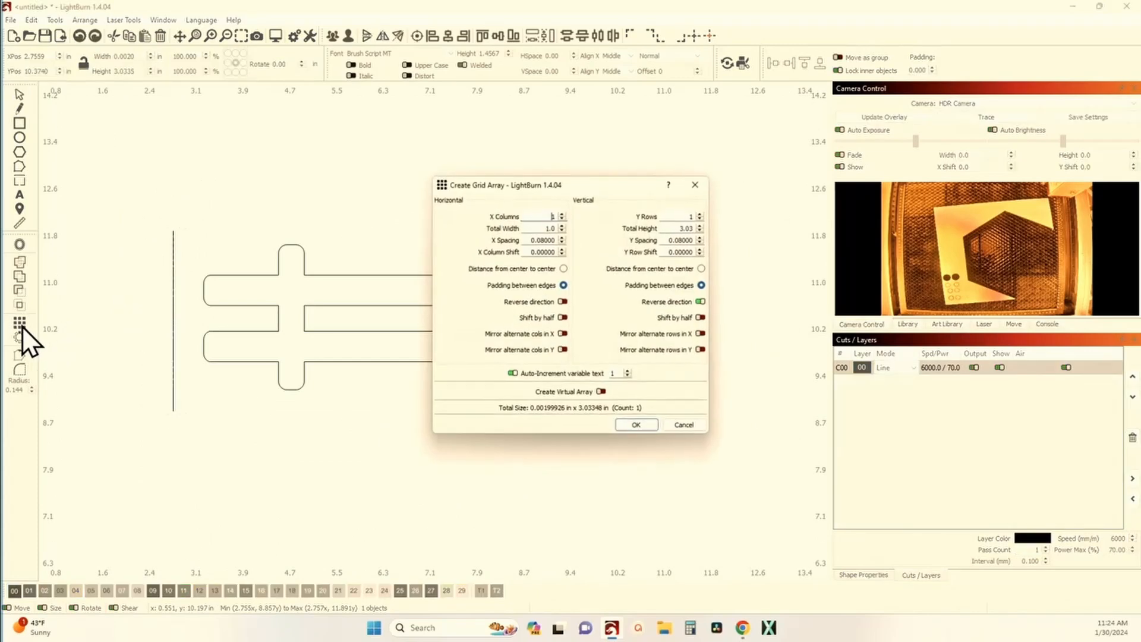
pyautogui.moveTo(530, 191); pyautogui.dragTo(845, 191)
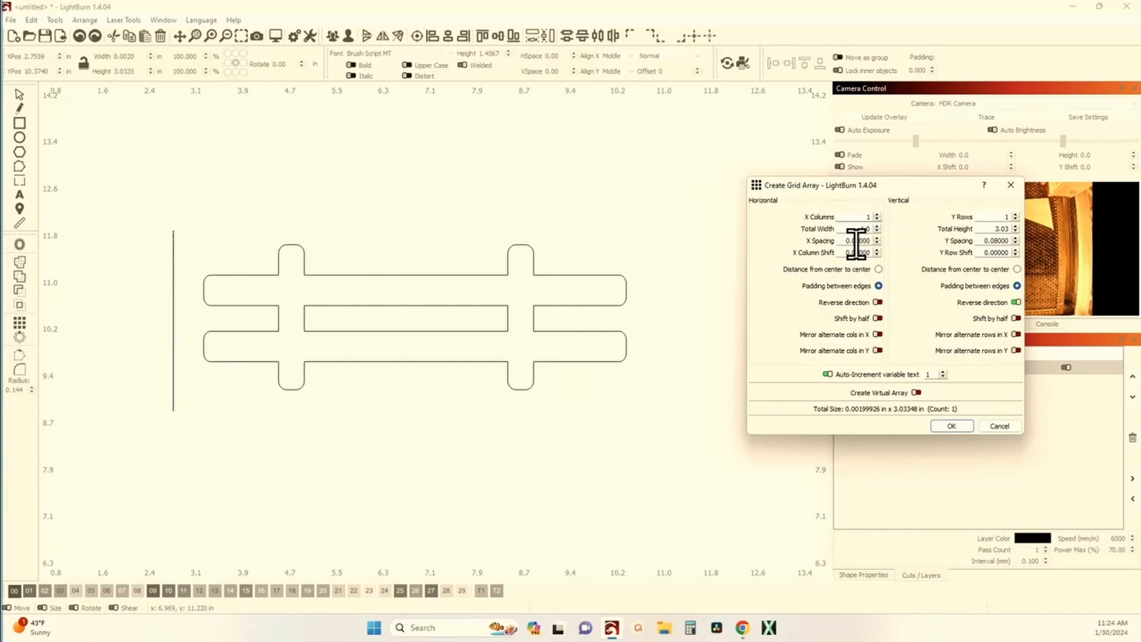
pyautogui.write('50')
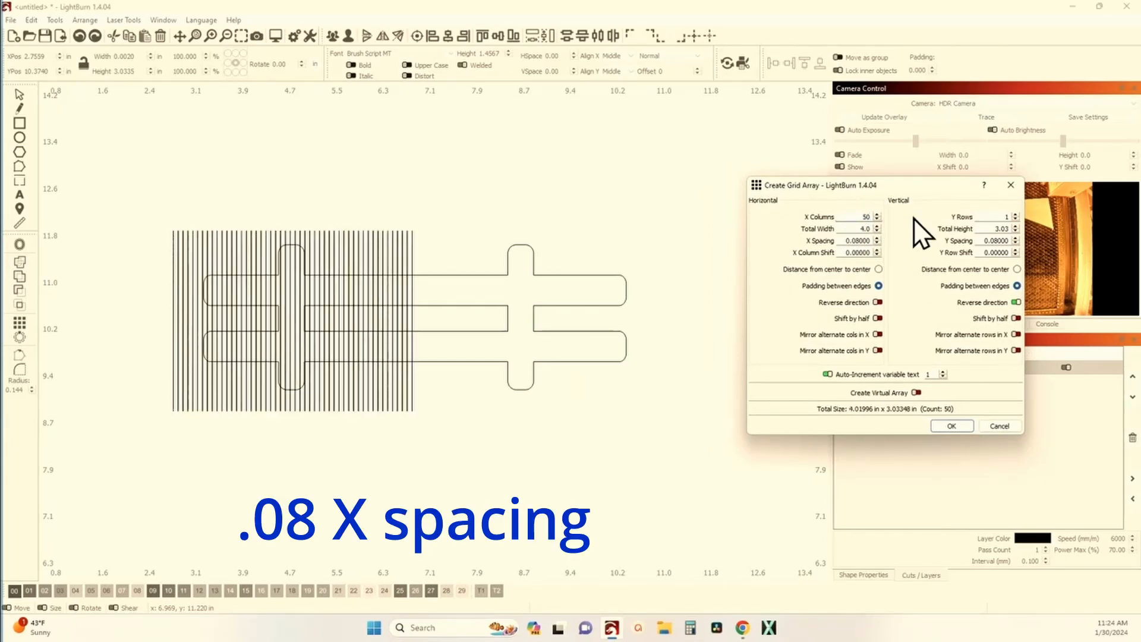
pyautogui.doubleClick(851, 217)
pyautogui.write('100')
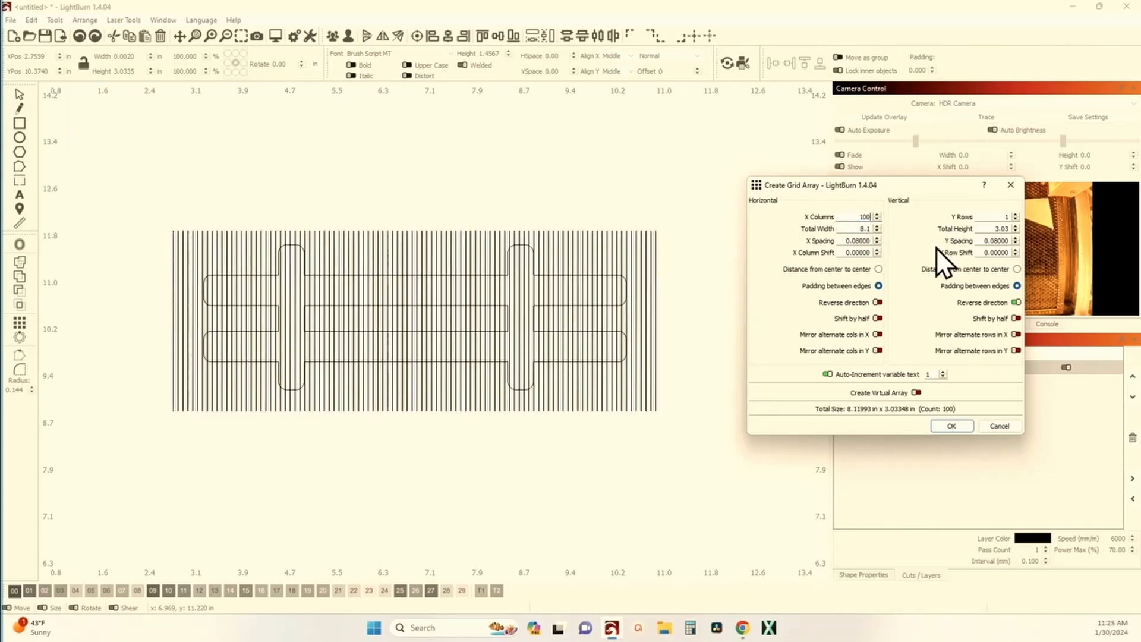
pyautogui.click(950, 426)
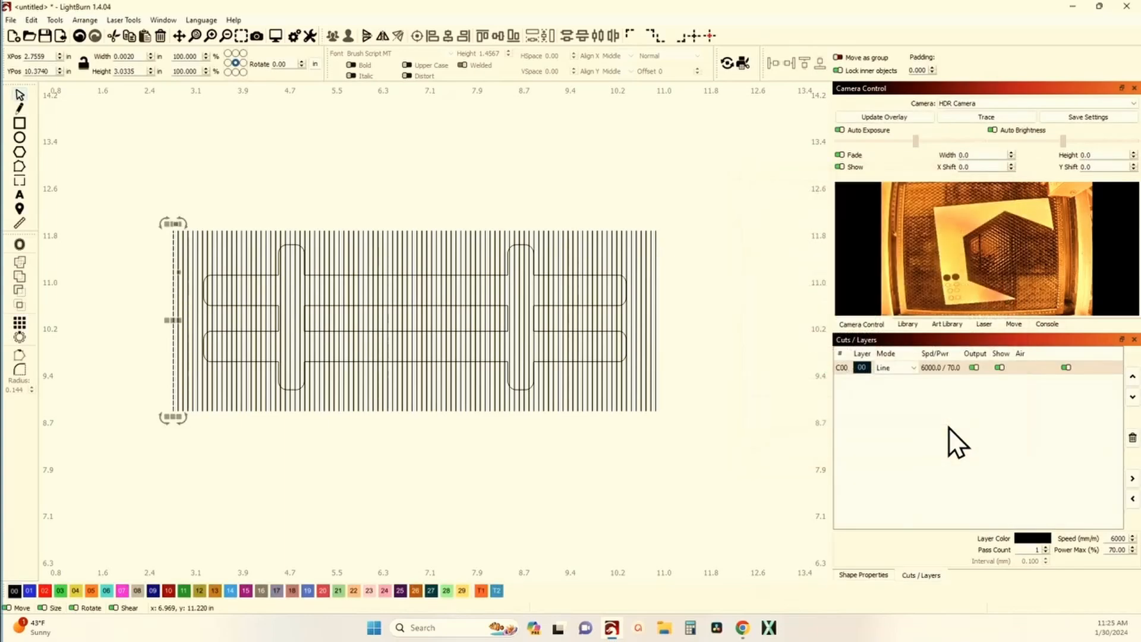
# Draw a horizontal line about 8.15 in long just above the vertical hatch lines, spanning their full width.
pyautogui.click(141, 187)
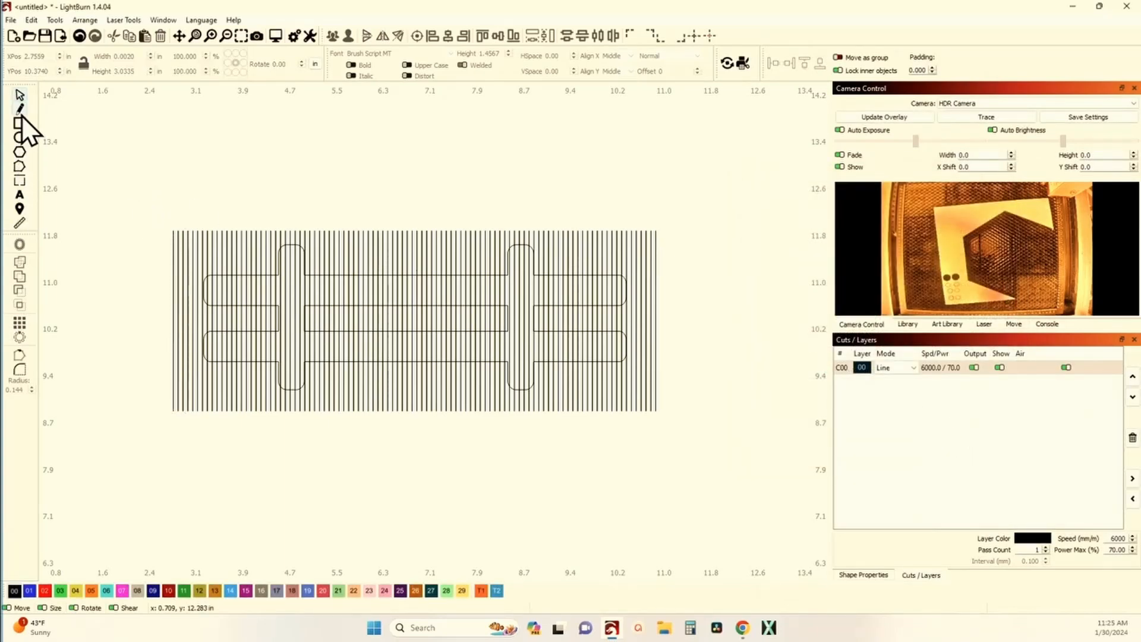
pyautogui.click(172, 217)
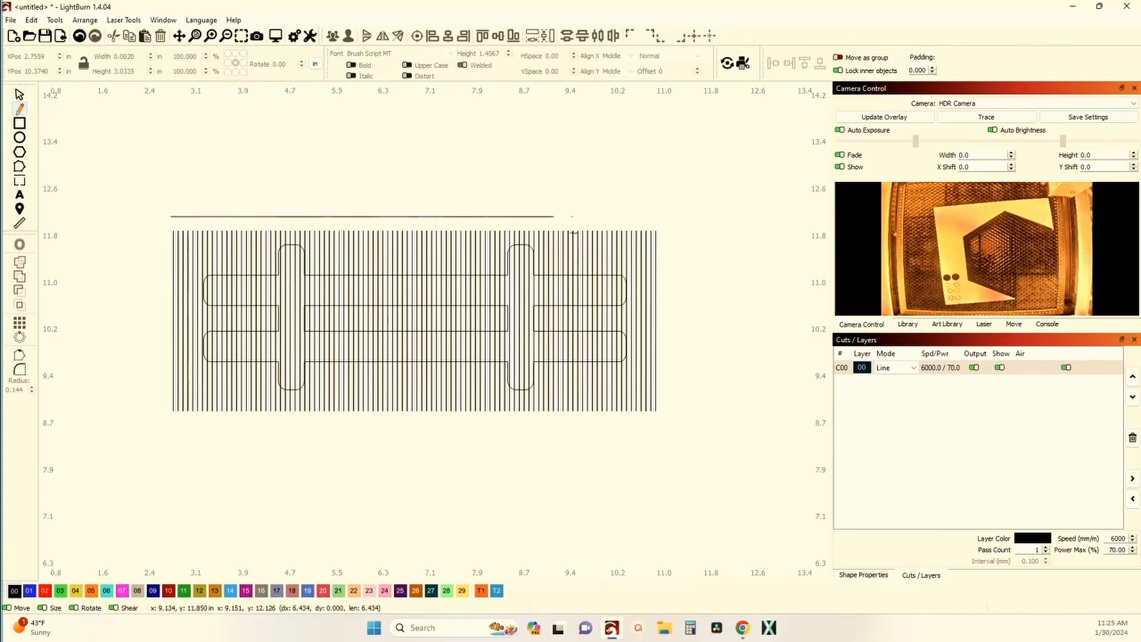
pyautogui.click(656, 217)
pyautogui.rightClick(656, 218)
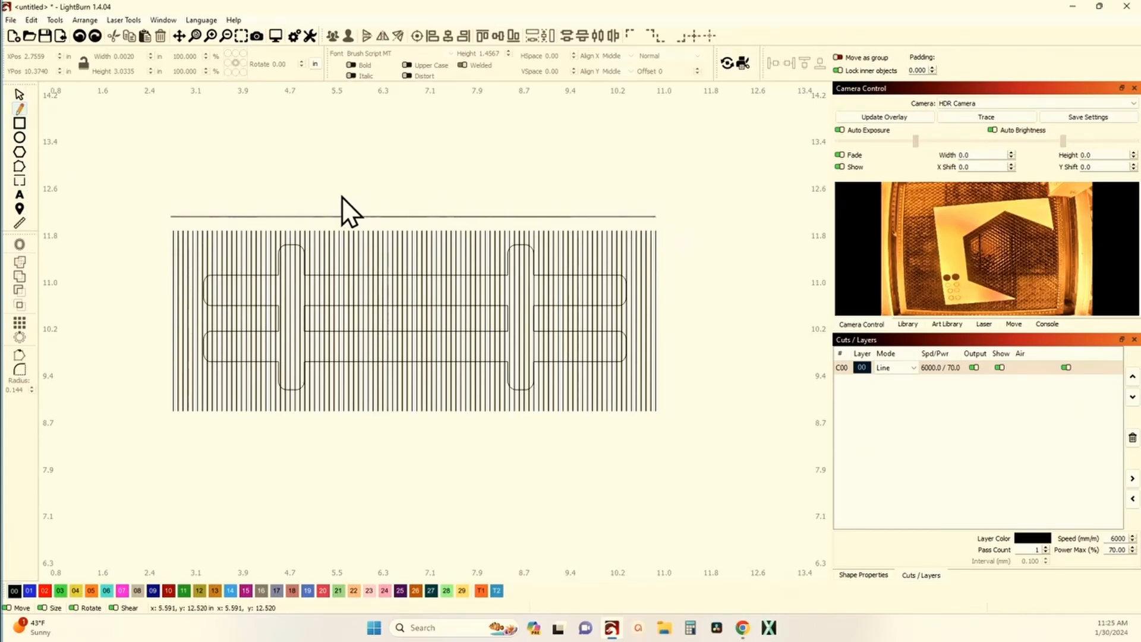
pyautogui.click(22, 97)
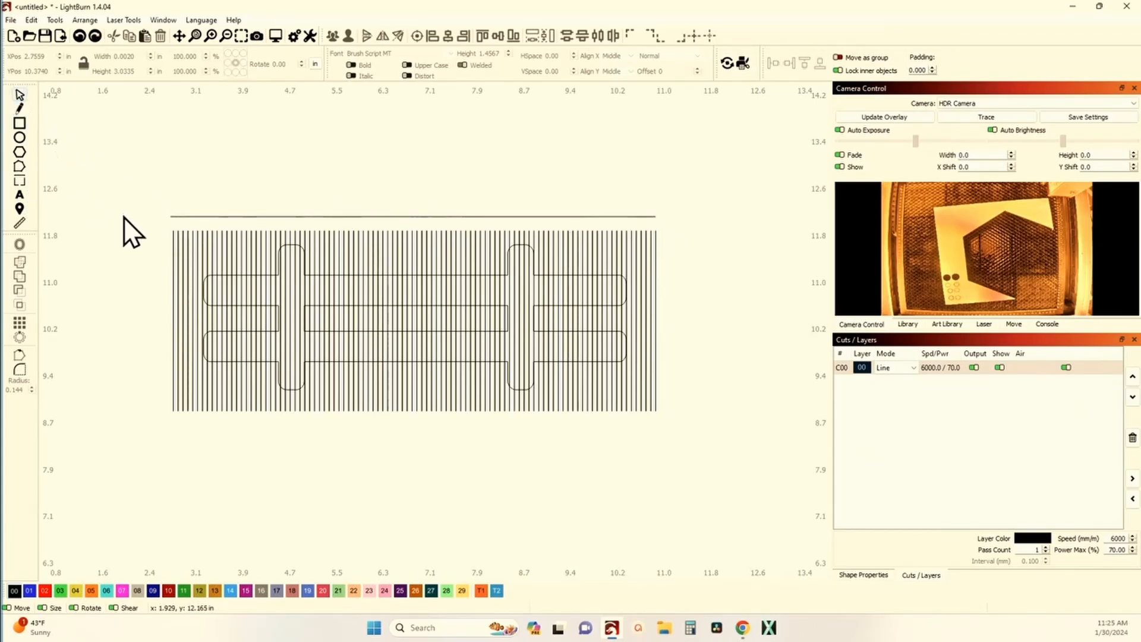
# Offset the horizontal line outward by 0.001 in with round corners, deleting the original.
pyautogui.click(200, 216)
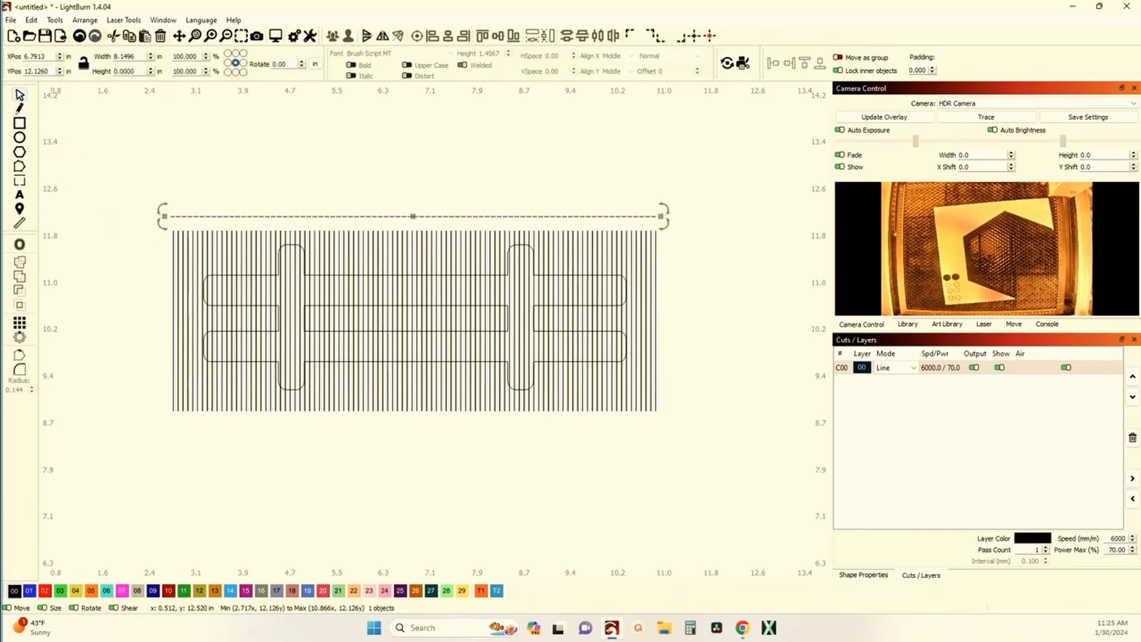
pyautogui.click(19, 245)
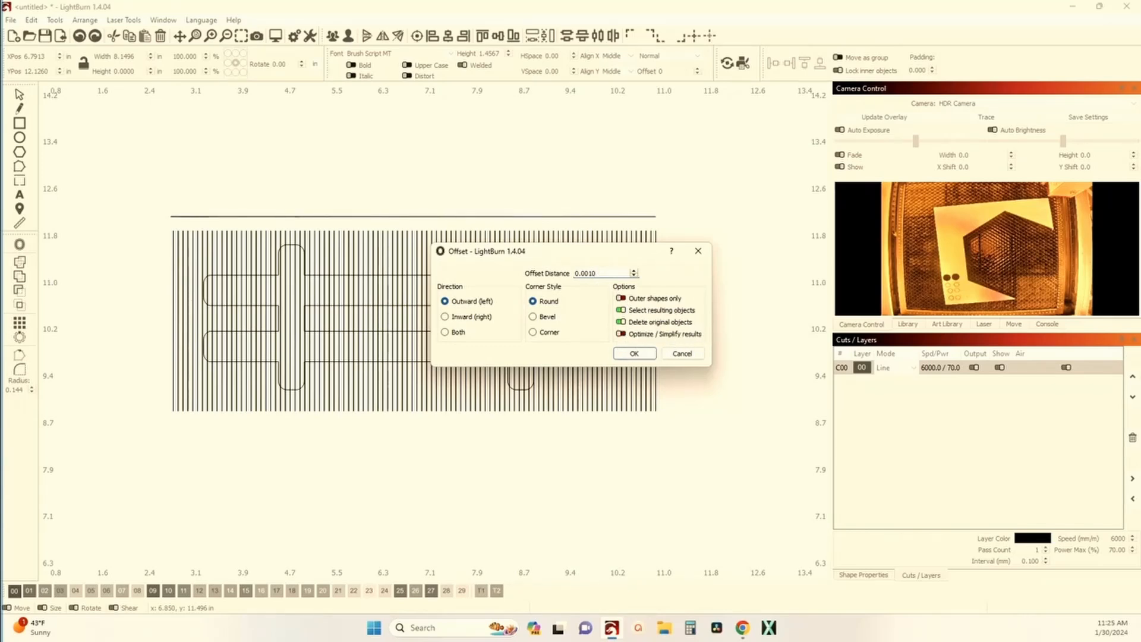
pyautogui.click(637, 354)
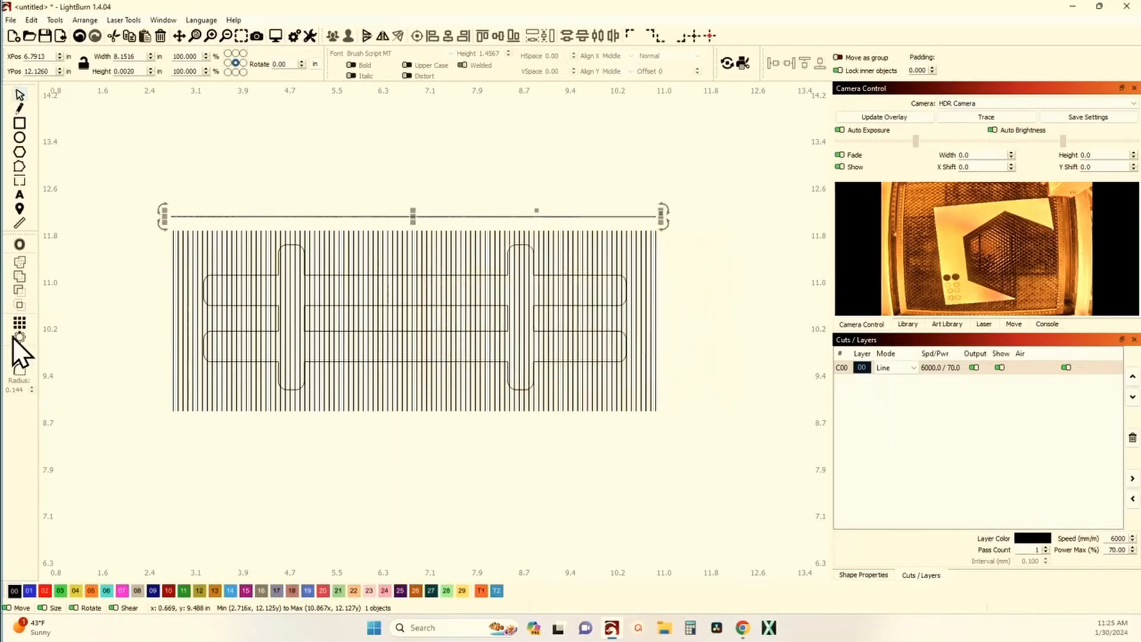
# Create a non-virtual grid array of the thin horizontal shape with 50 rows, 0.08 in Y spacing and reversed vertical direction.
pyautogui.click(20, 323)
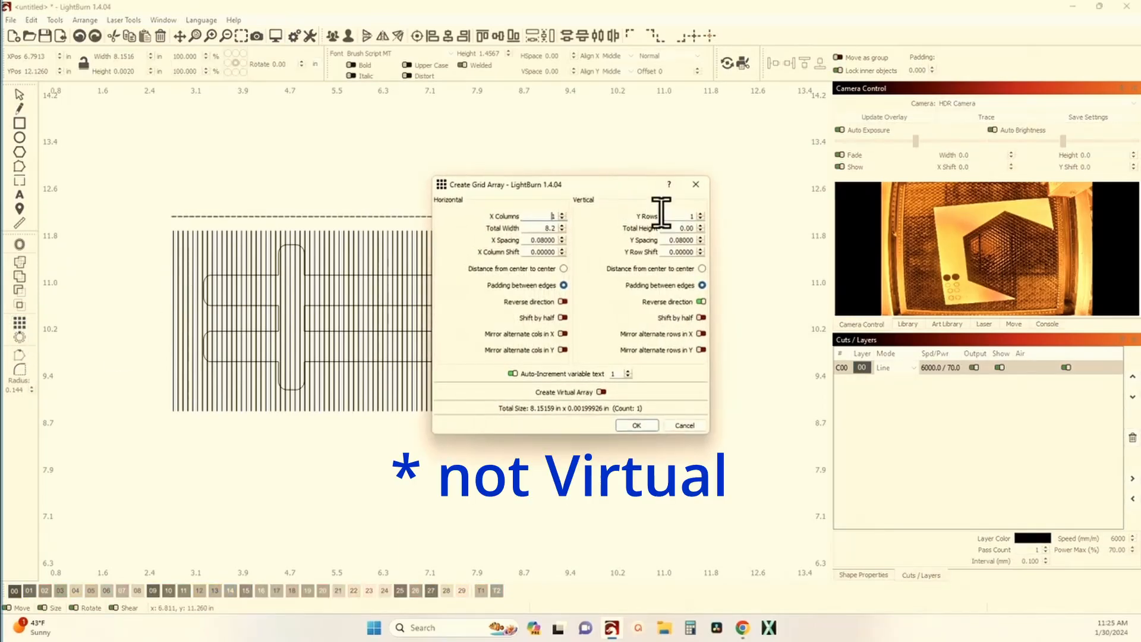
pyautogui.moveTo(635, 184); pyautogui.dragTo(888, 200)
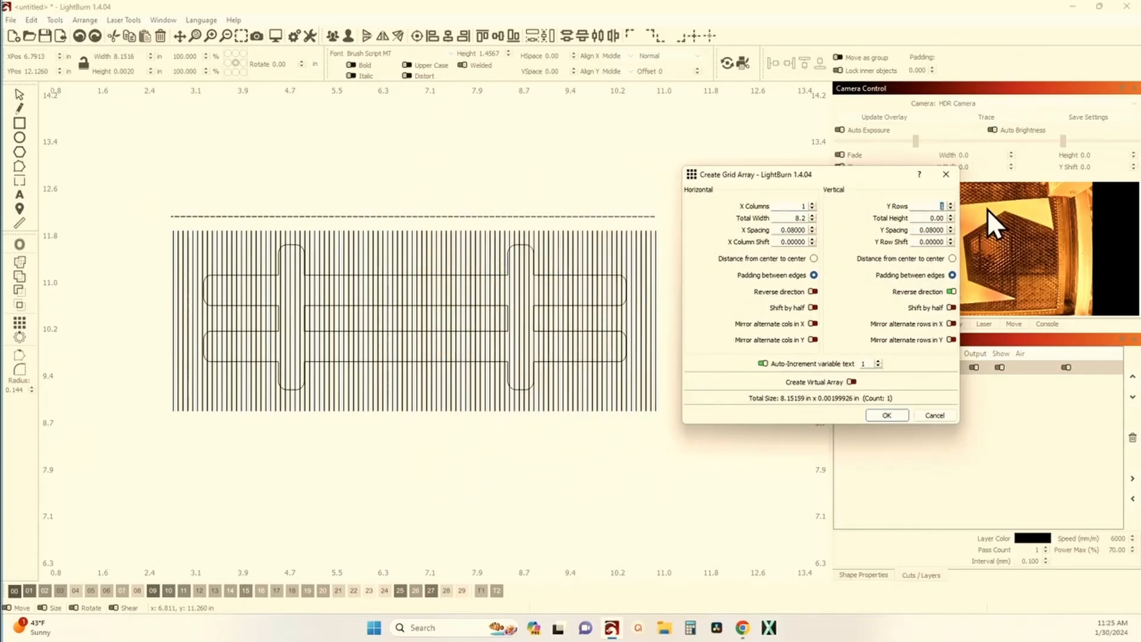
pyautogui.write('100')
pyautogui.press('BackSpace')
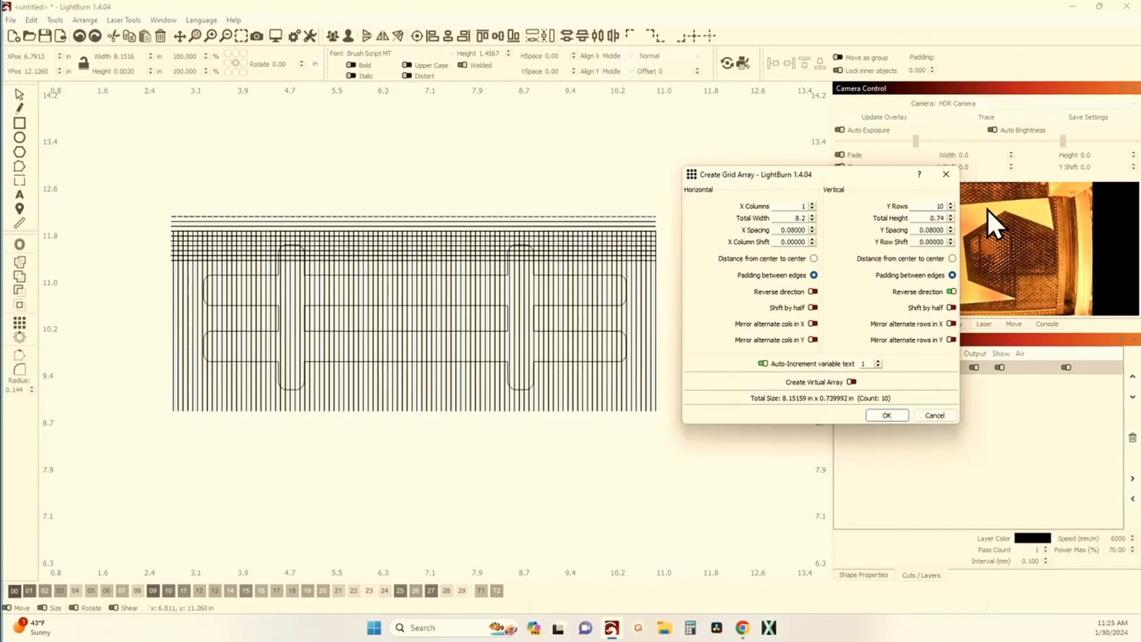
pyautogui.press('BackSpace')
pyautogui.press('BackSpace')
pyautogui.write('50')
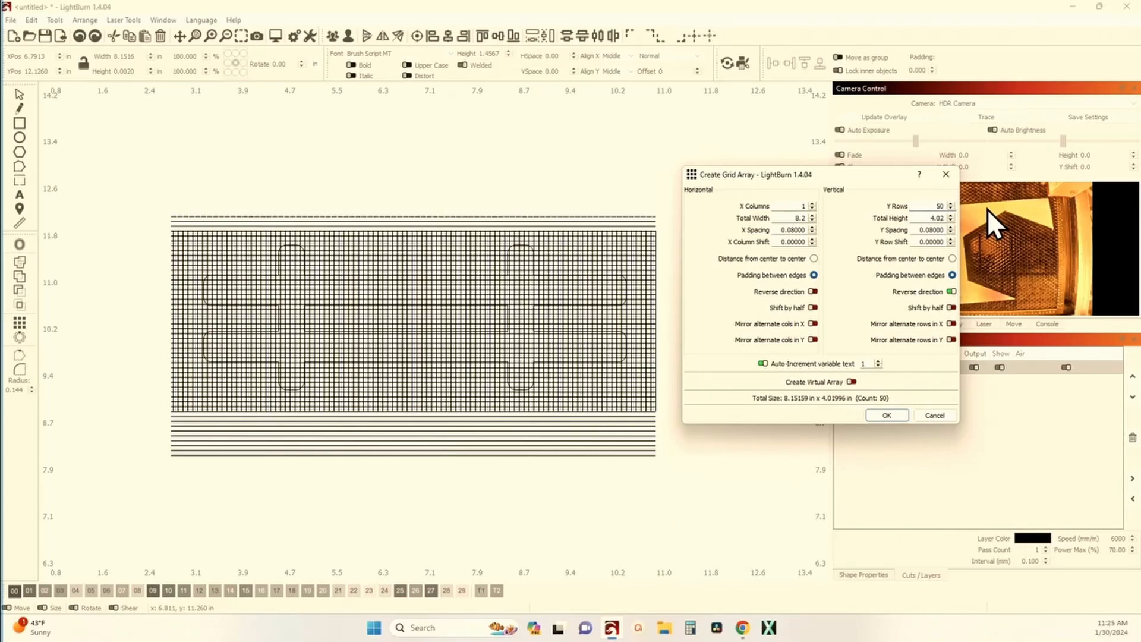
pyautogui.click(887, 415)
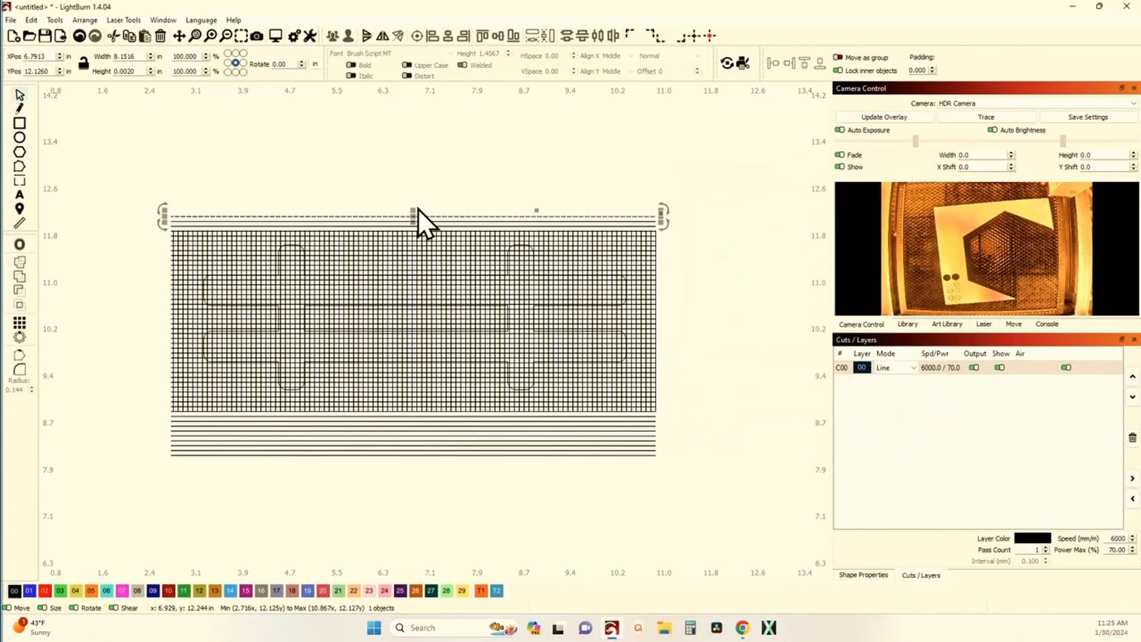
# Assign the stake-bed outline to tool layer T2 and hide that layer.
pyautogui.click(403, 197)
pyautogui.scroll(8, 349, 203)
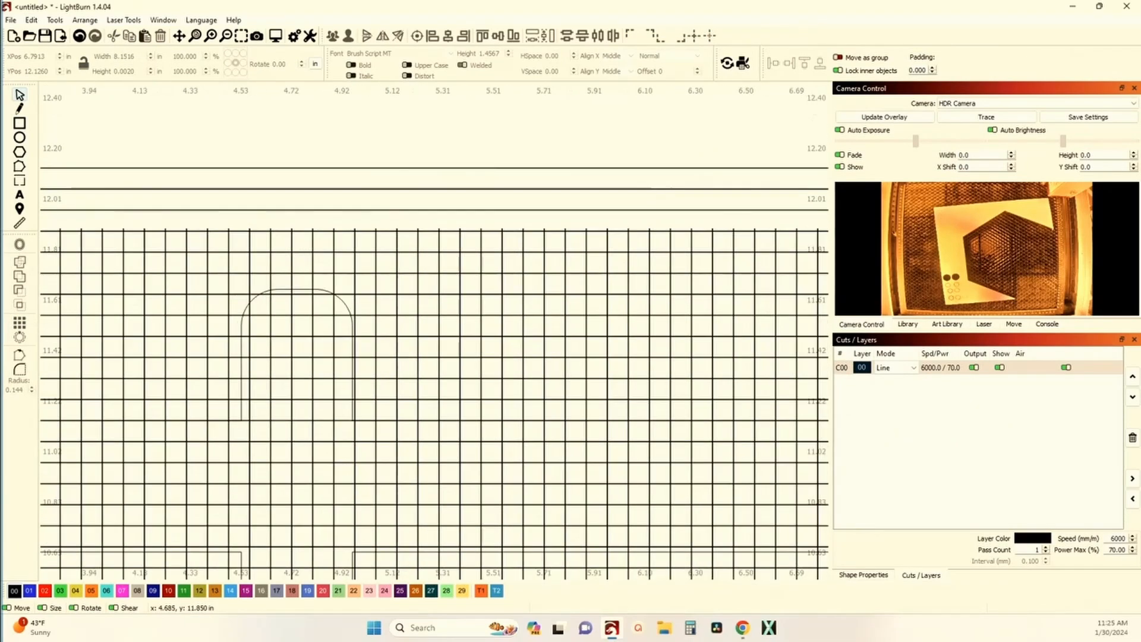
pyautogui.scroll(3, 271, 366)
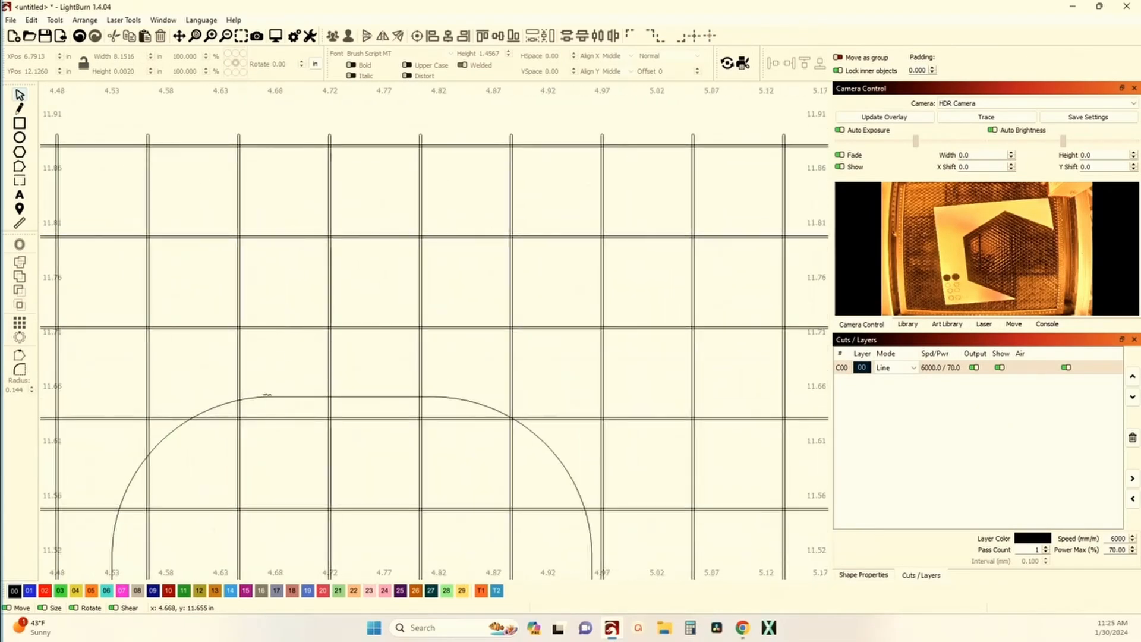
pyautogui.click(267, 397)
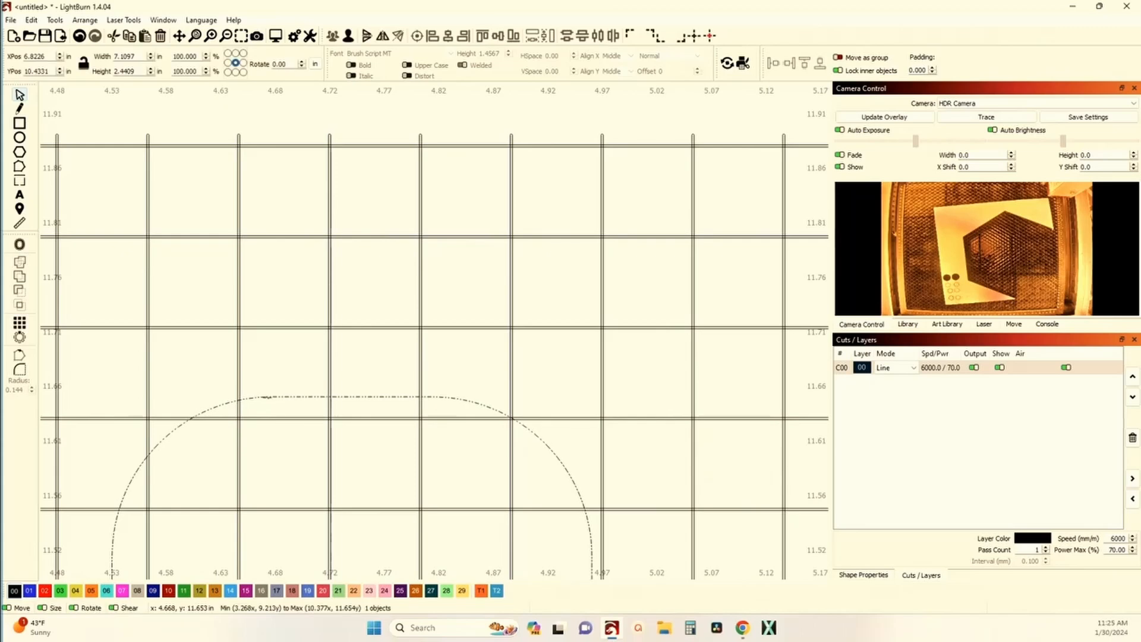
pyautogui.scroll(-6, 269, 398)
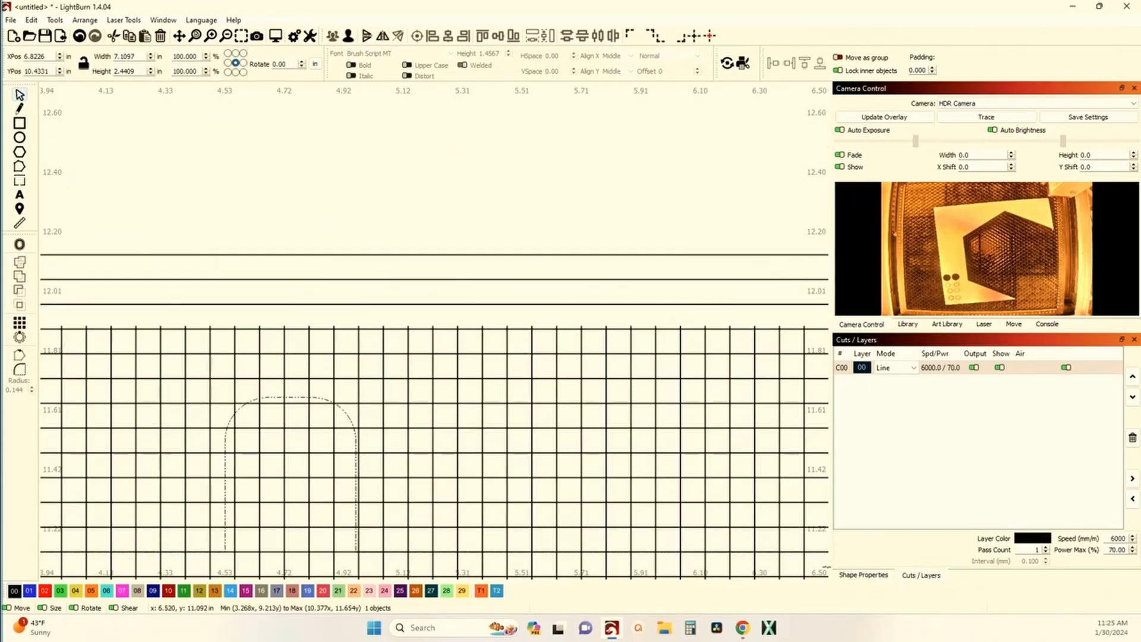
pyautogui.click(498, 591)
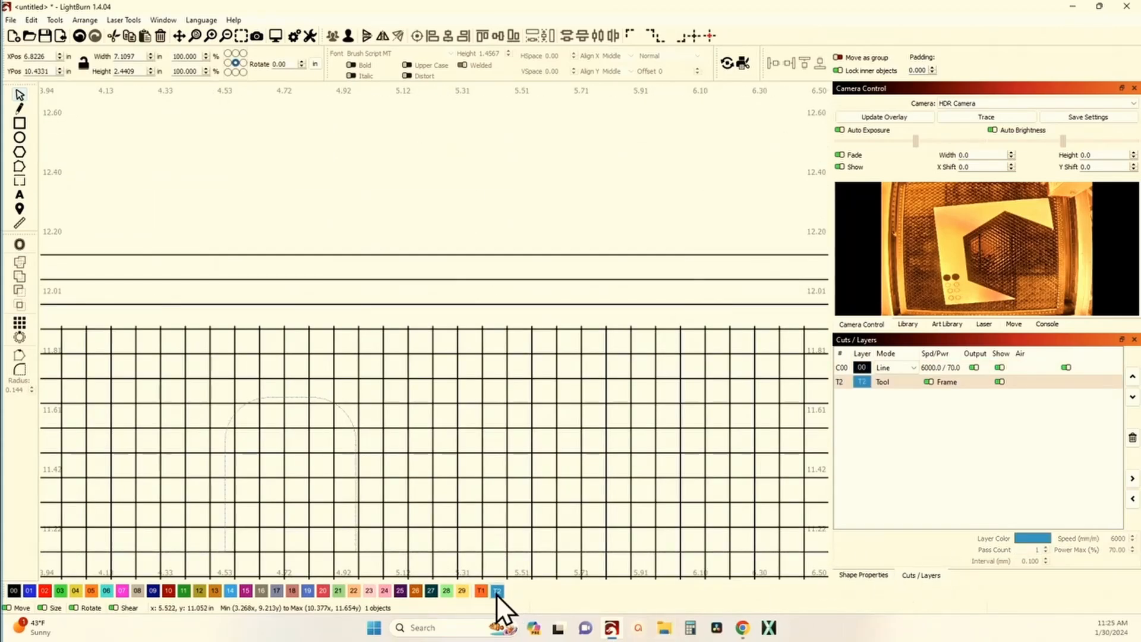
pyautogui.scroll(-8, 501, 498)
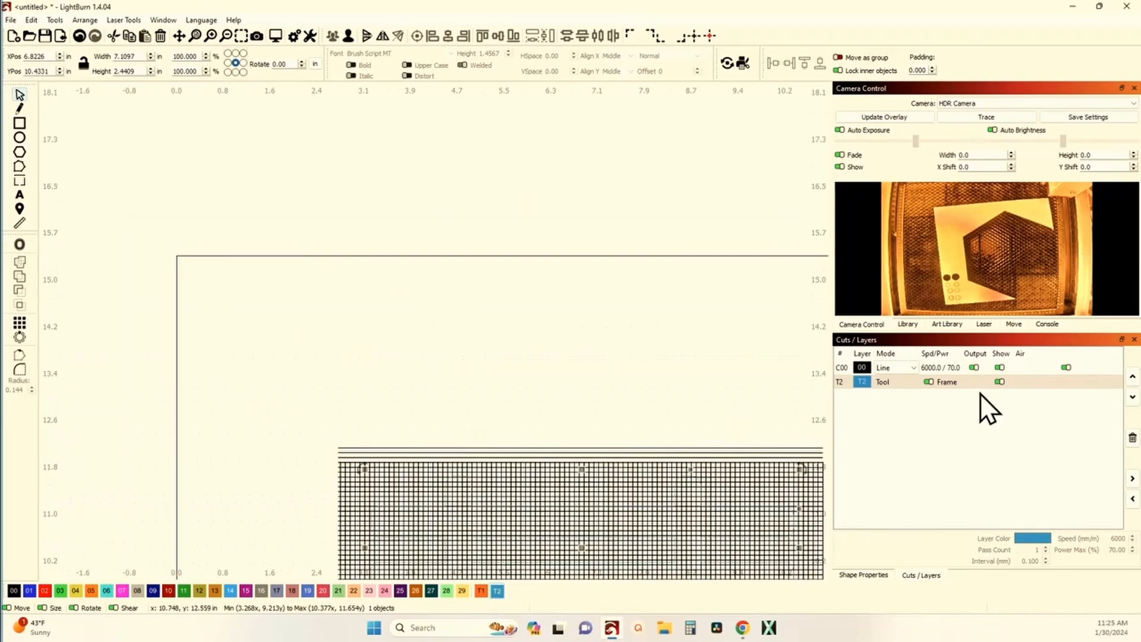
pyautogui.click(999, 382)
# Select all vertical and horizontal hatch lines and group them into one object.
pyautogui.scroll(-5, 530, 376)
pyautogui.moveTo(530, 376); pyautogui.dragTo(324, 288)
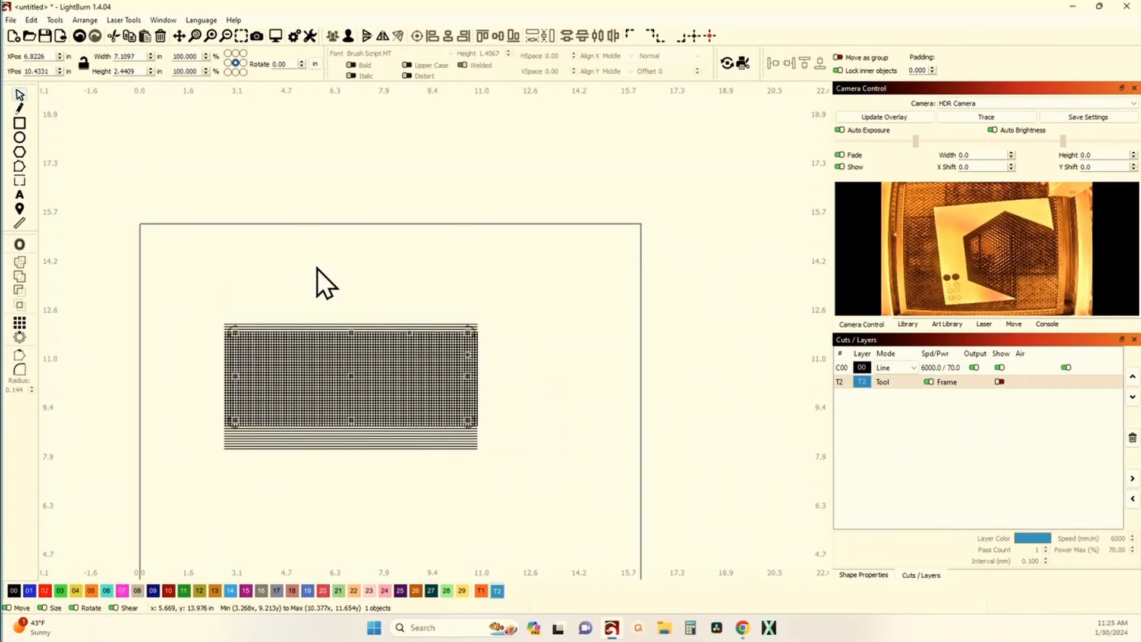
pyautogui.click(316, 269)
pyautogui.moveTo(209, 299); pyautogui.dragTo(554, 484)
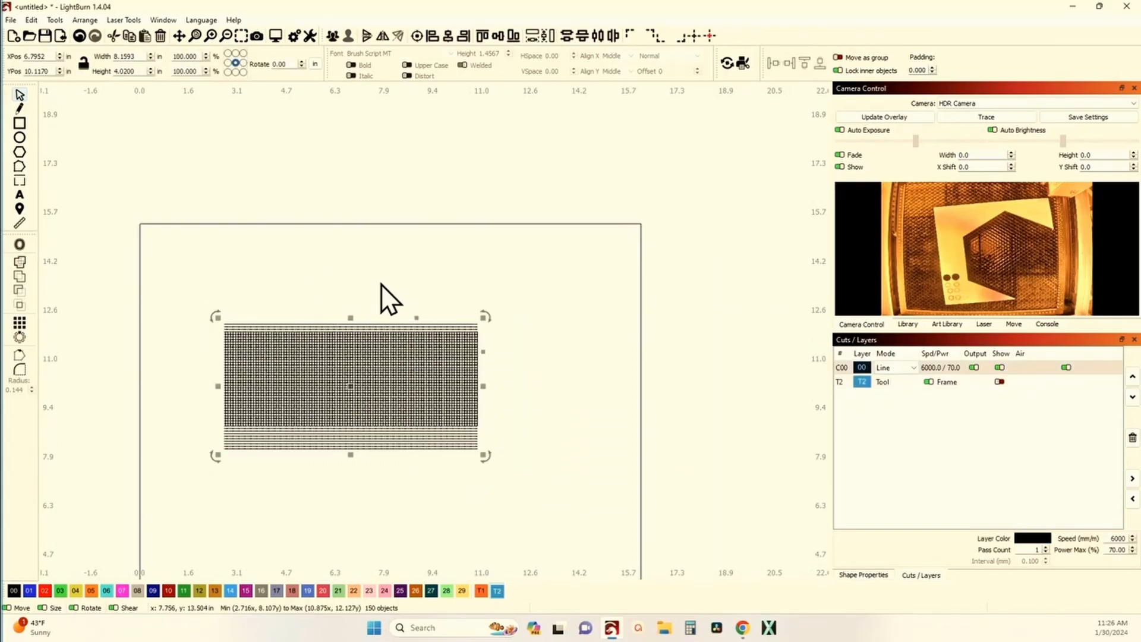
pyautogui.click(332, 37)
# Show the T2 layer again and add the stake-bed outline to the selection with the grouped hatch grid.
pyautogui.scroll(8, 431, 360)
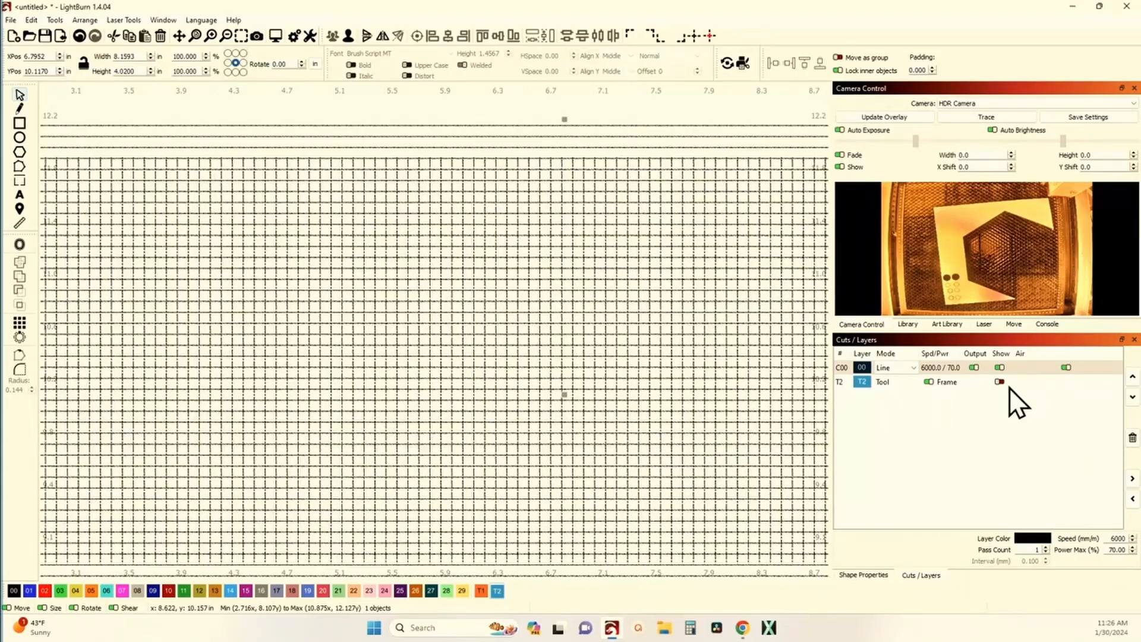
pyautogui.click(1001, 382)
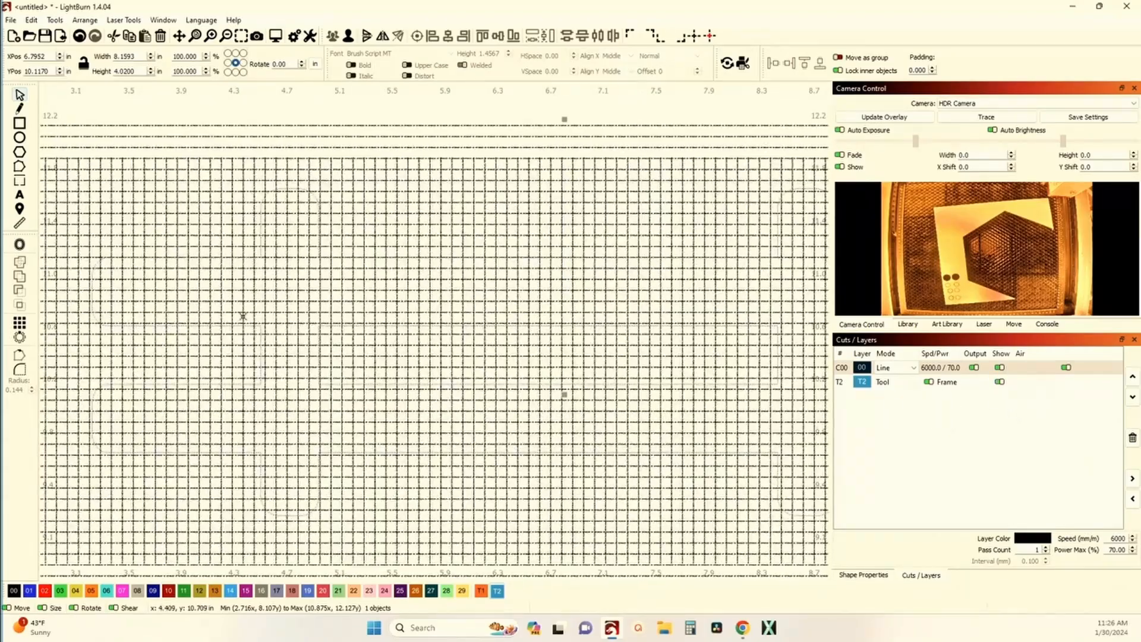
pyautogui.scroll(5, 253, 285)
pyautogui.scroll(3, 270, 226)
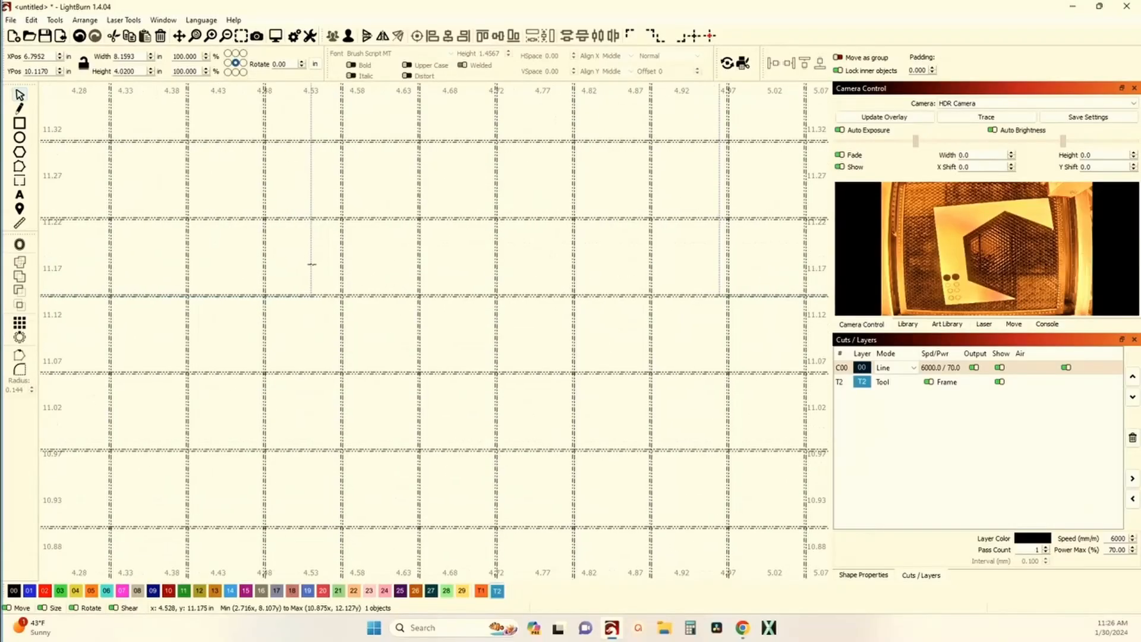
pyautogui.keyDown('shift'); pyautogui.click(312, 263); pyautogui.keyUp('shift')
# Compare the Boolean Assistant operations on the hatch grid and stake-bed outline and apply Subtract B - A.
pyautogui.click(56, 21)
pyautogui.click(88, 242)
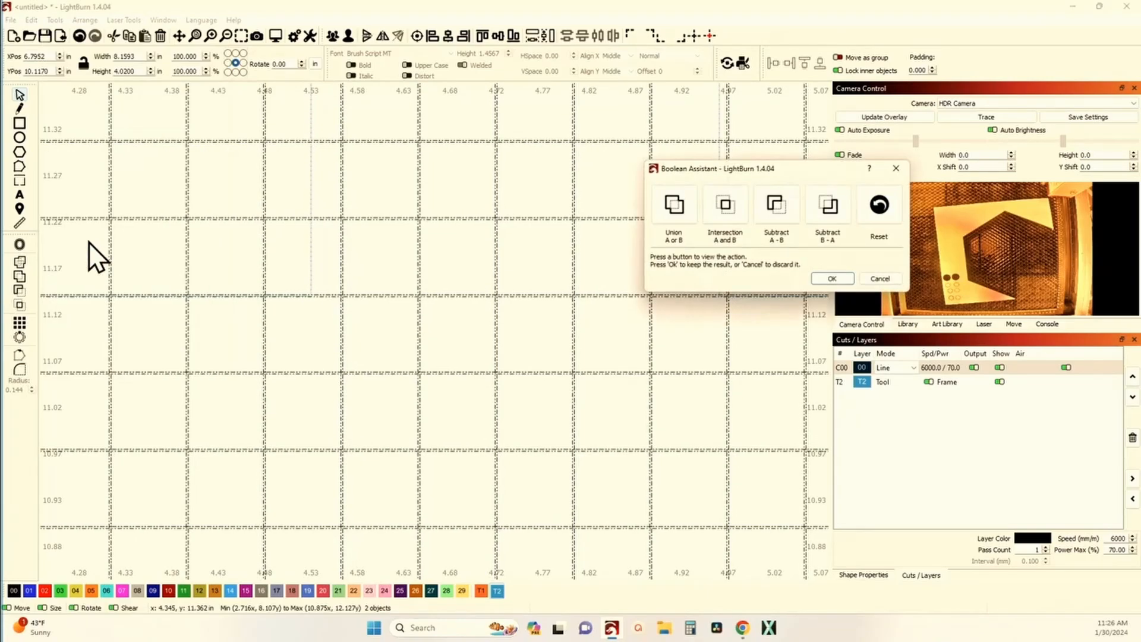
pyautogui.click(684, 210)
pyautogui.click(730, 208)
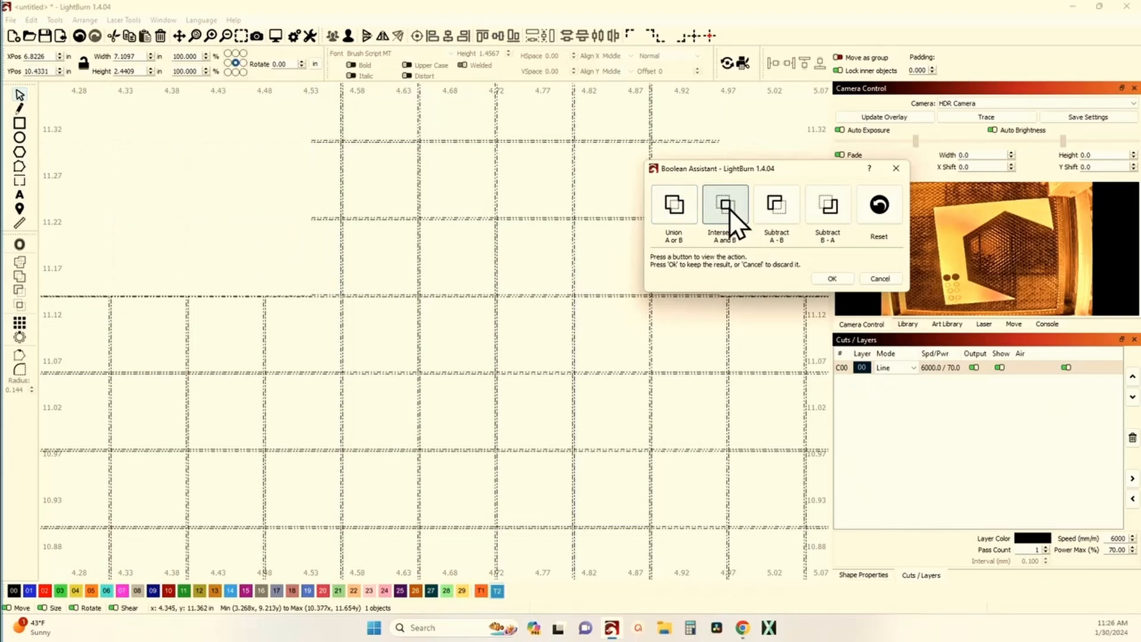
pyautogui.click(772, 206)
pyautogui.click(820, 203)
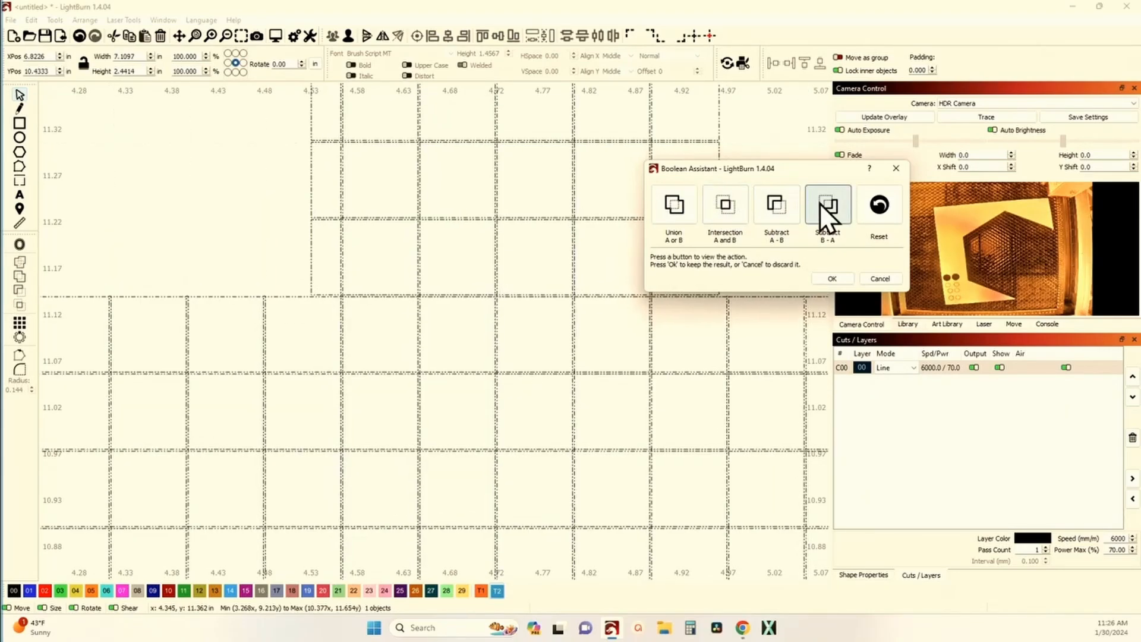
pyautogui.click(823, 279)
pyautogui.scroll(-1, 411, 273)
pyautogui.scroll(-4, 411, 272)
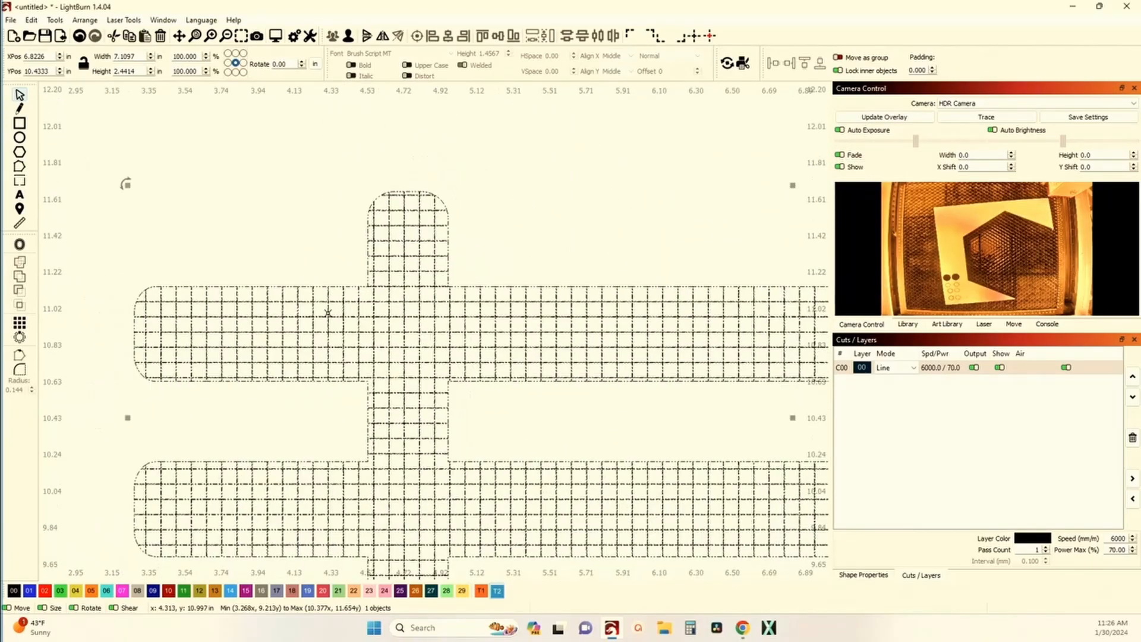
pyautogui.moveTo(399, 415); pyautogui.dragTo(299, 372)
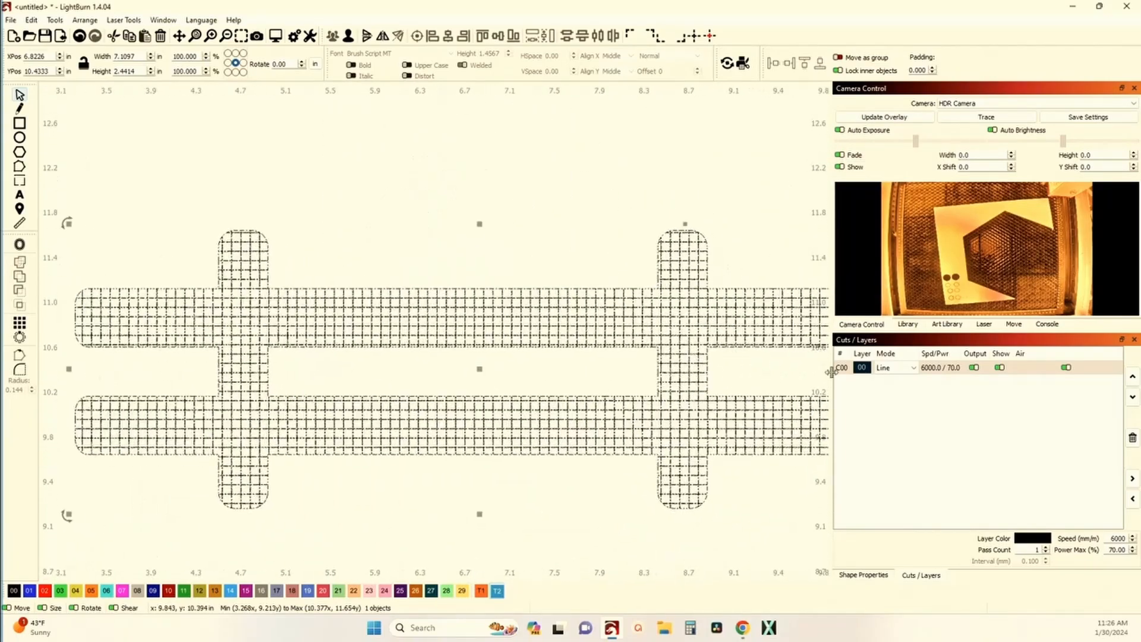
# Try Fill mode on layer 00 and return the layer to Line mode.
pyautogui.click(898, 368)
pyautogui.click(885, 387)
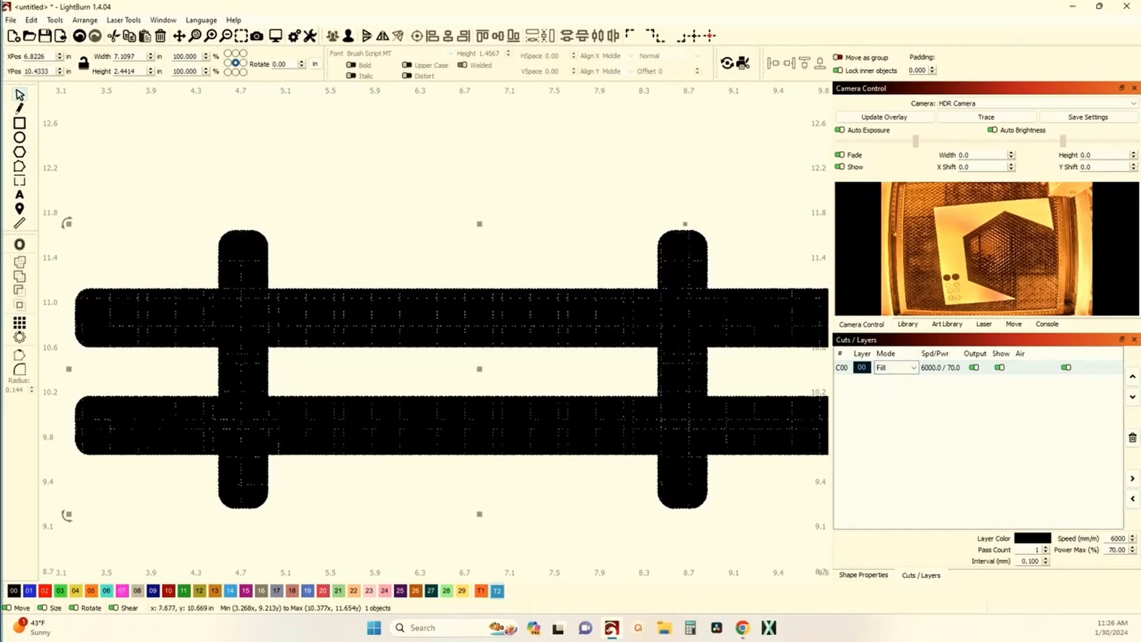
pyautogui.click(895, 369)
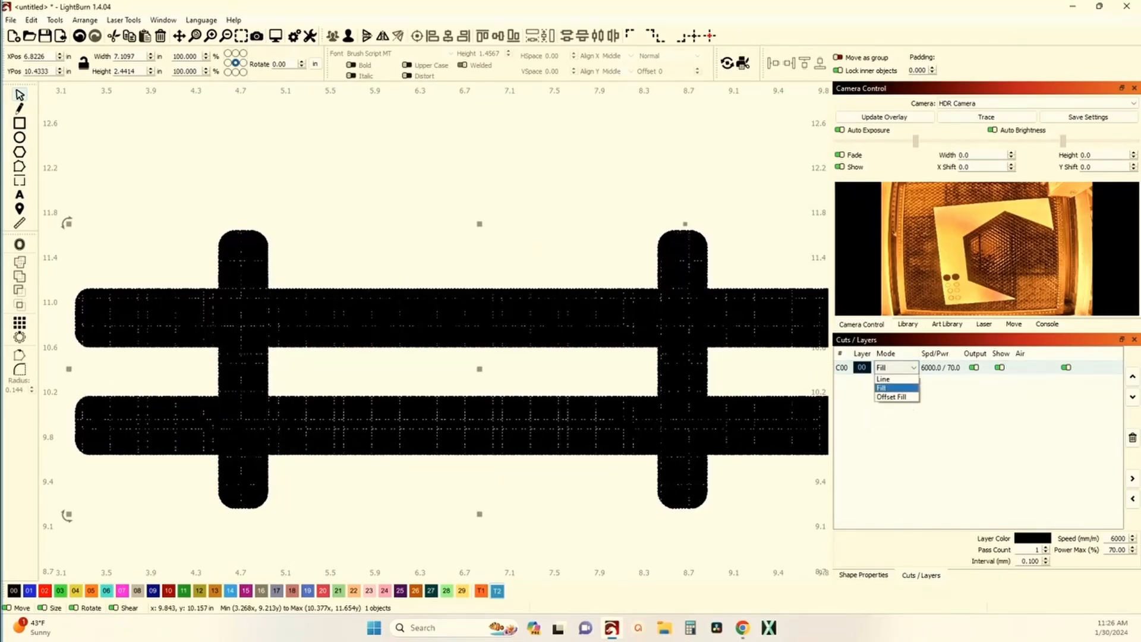
pyautogui.click(885, 378)
# Inspect the hatch bar ends along the stake-bed outline's upper edge and undo the Boolean subtraction.
pyautogui.scroll(10, 338, 324)
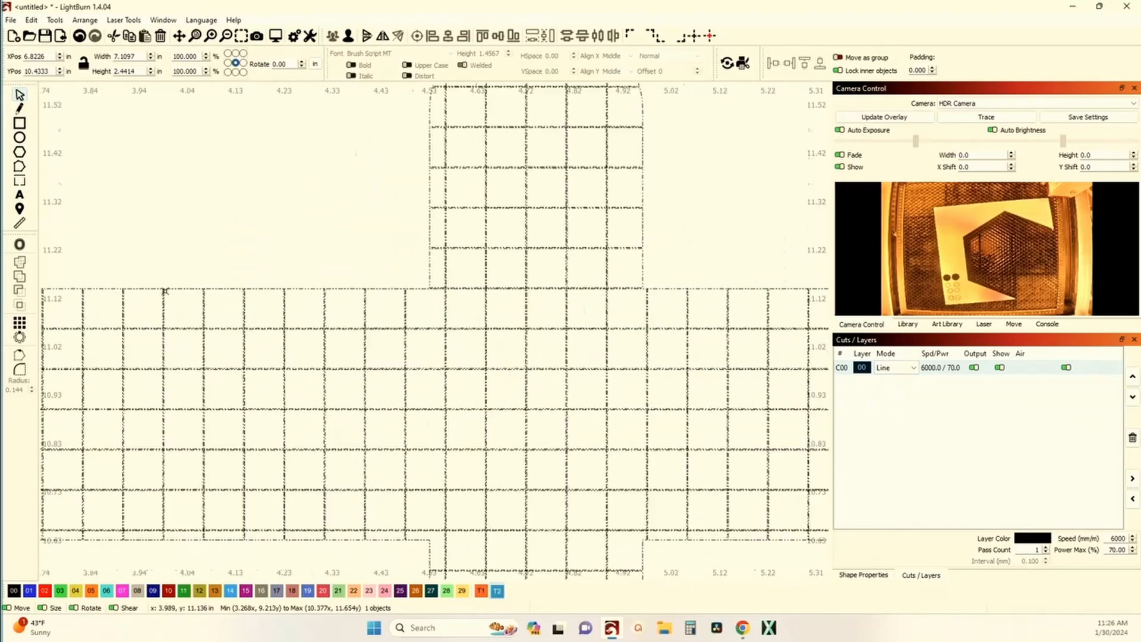
pyautogui.scroll(10, 339, 289)
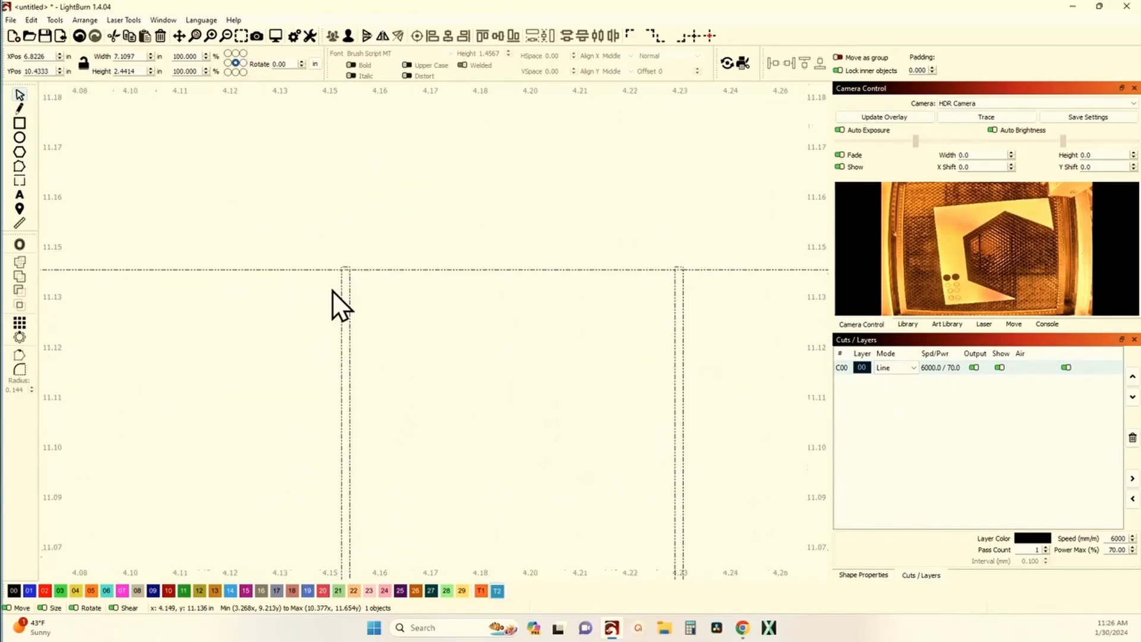
pyautogui.scroll(5, 379, 227)
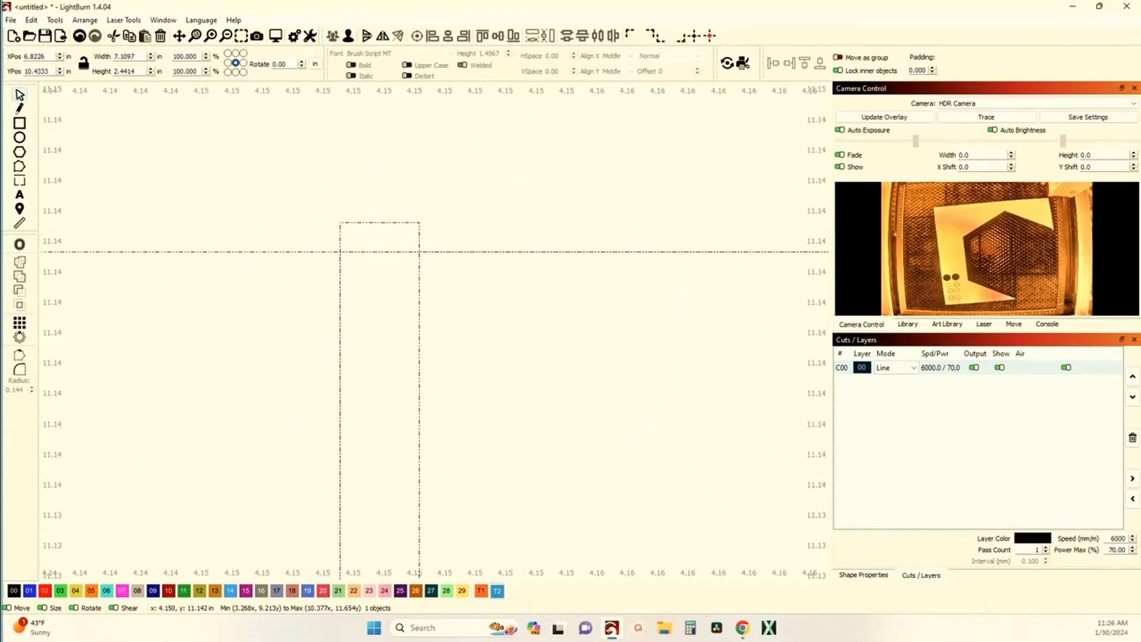
pyautogui.scroll(-15, 380, 227)
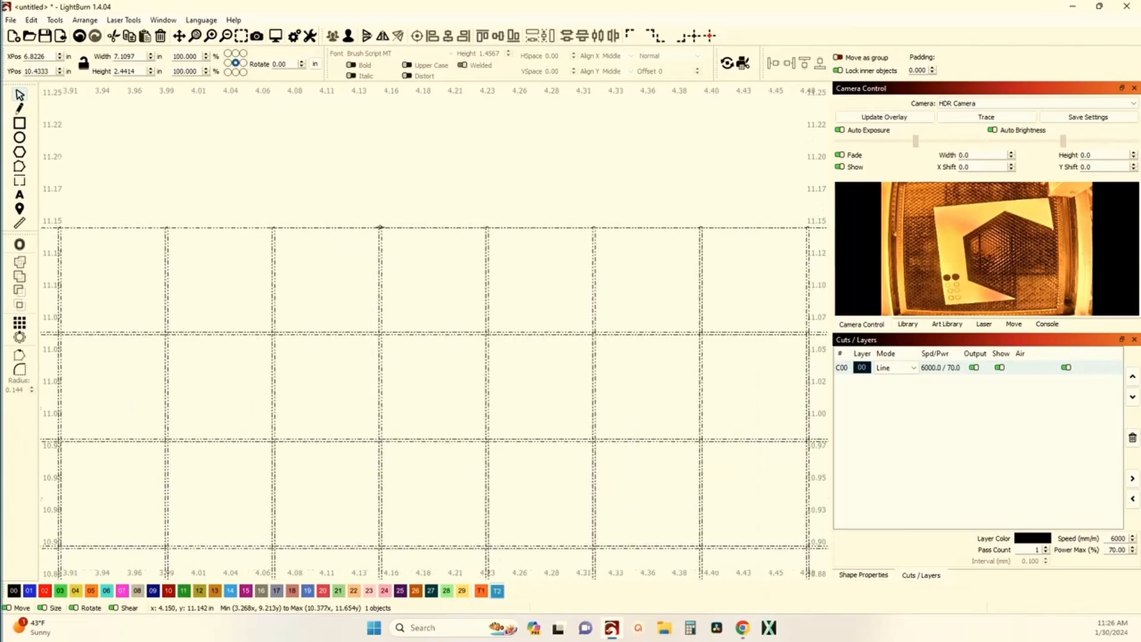
pyautogui.scroll(-4, 354, 197)
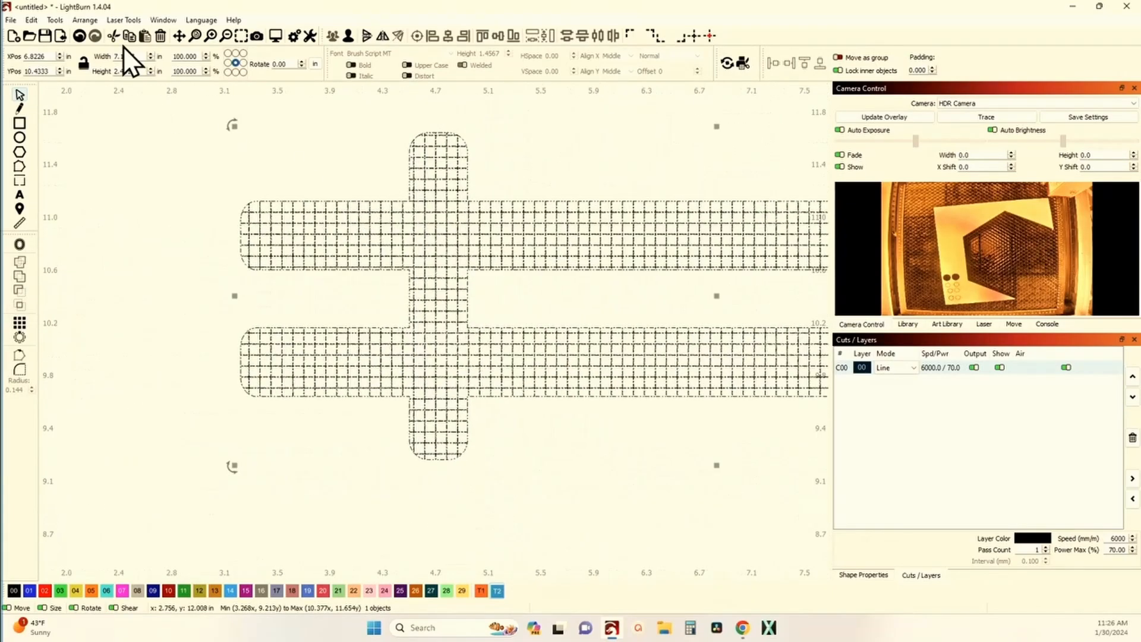
pyautogui.click(76, 34)
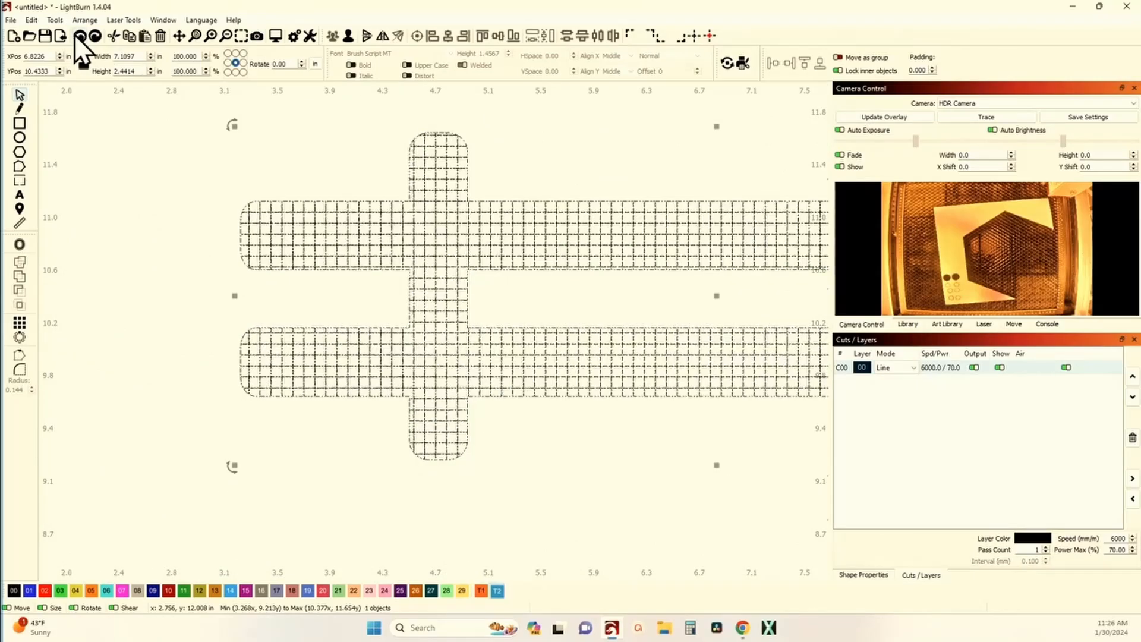
pyautogui.click(76, 34)
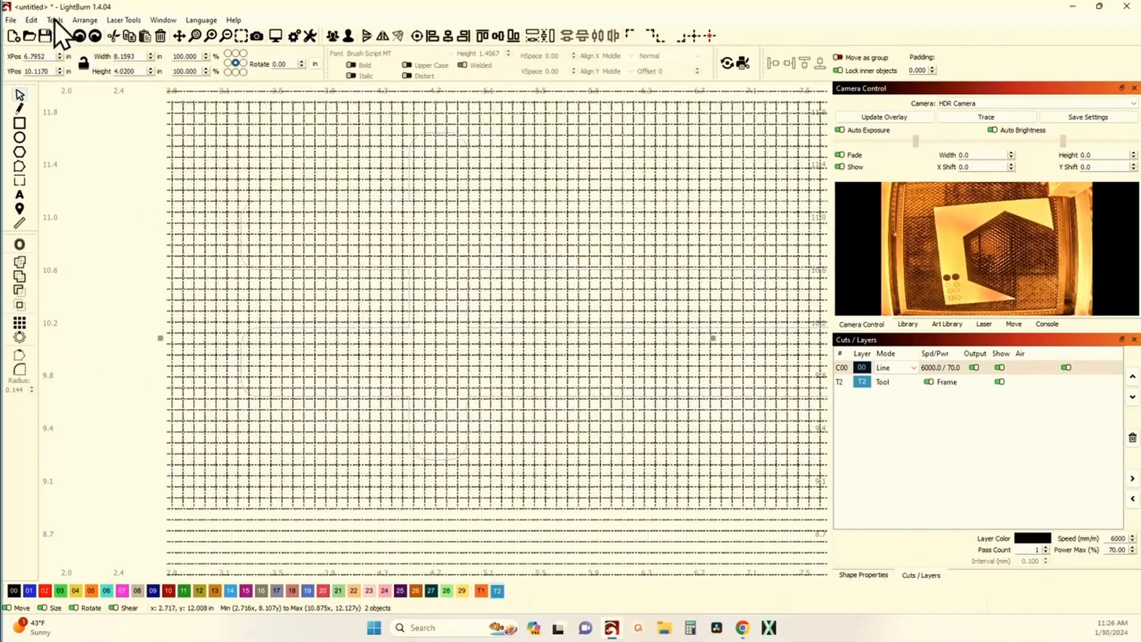
pyautogui.click(60, 21)
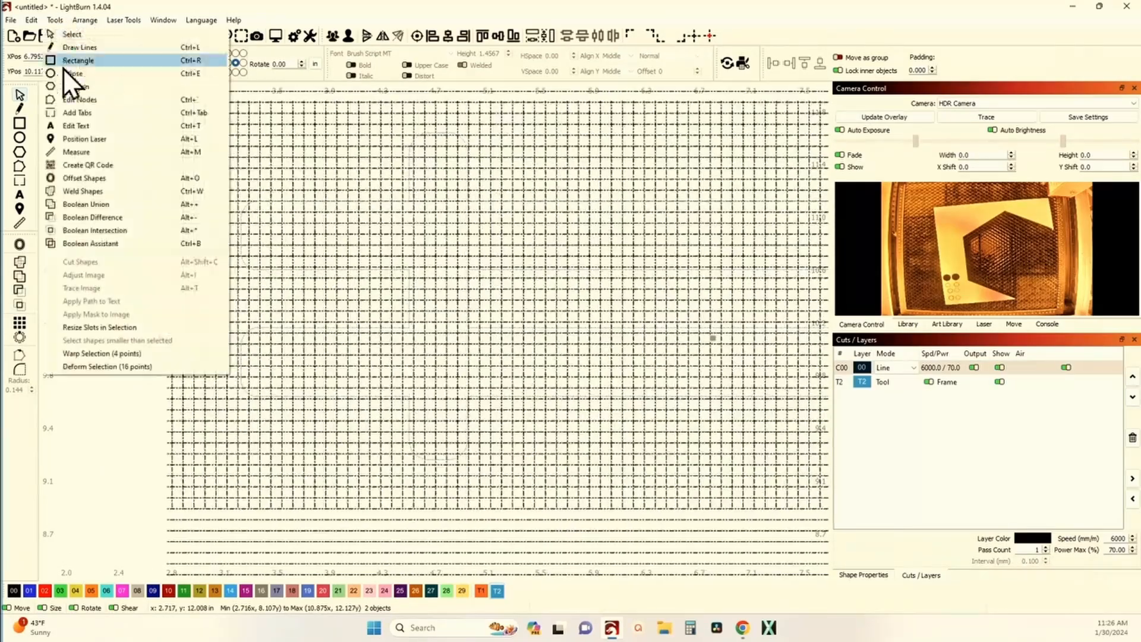
pyautogui.click(117, 239)
pyautogui.click(724, 206)
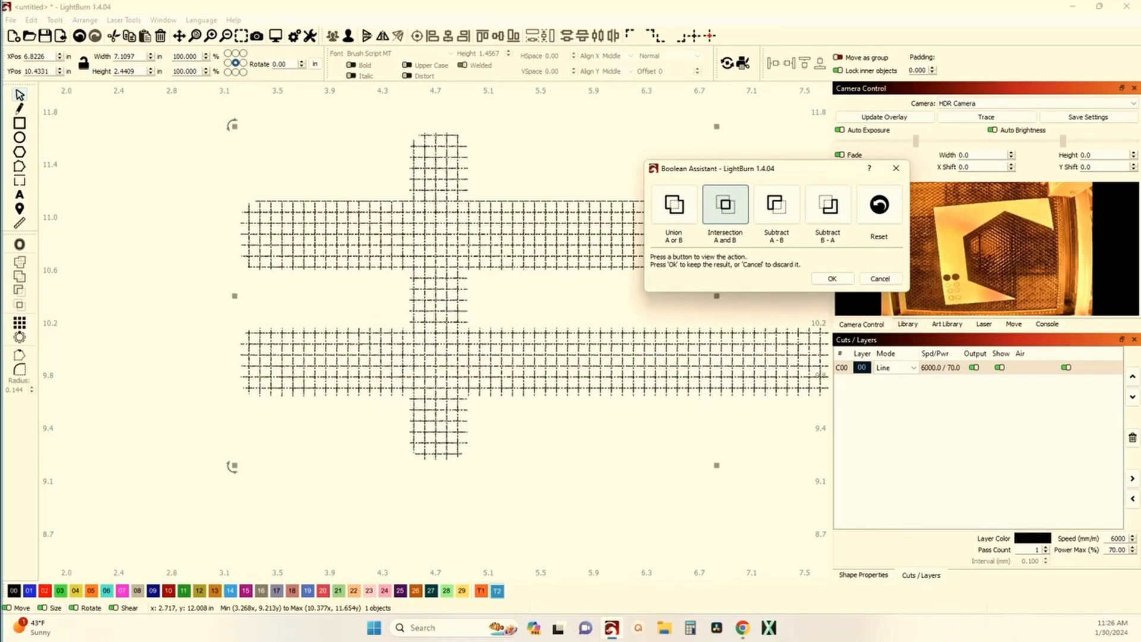
pyautogui.click(881, 278)
# Select the stake-bed outline with the hatch grid and clip the grid to the outline using the Boolean Assistant's Intersection.
pyautogui.scroll(7, 285, 208)
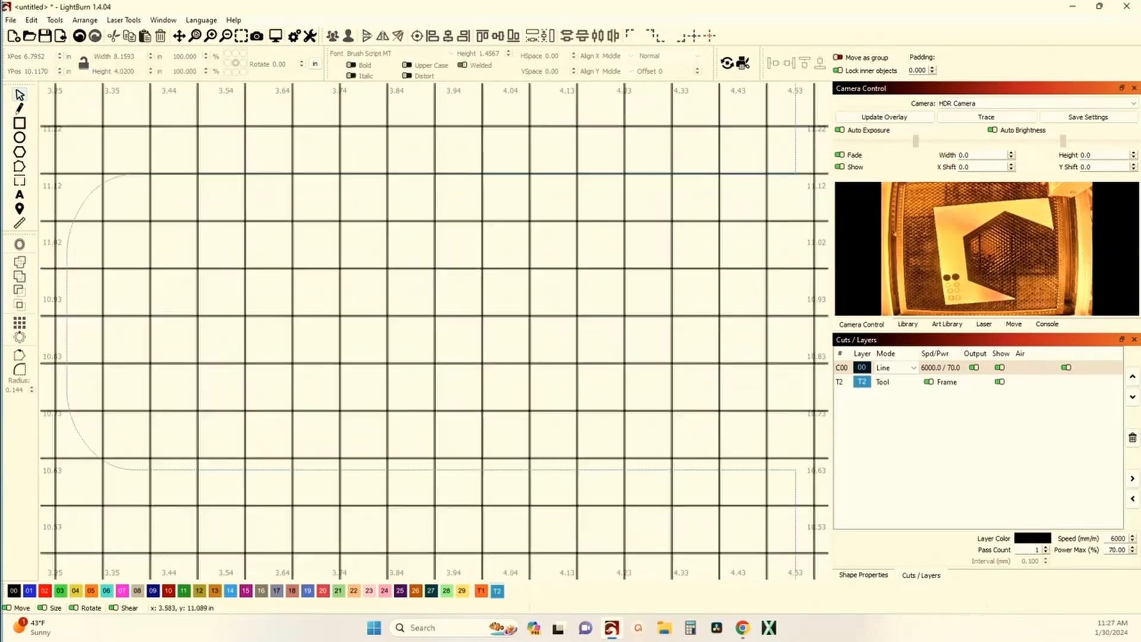
pyautogui.click(85, 199)
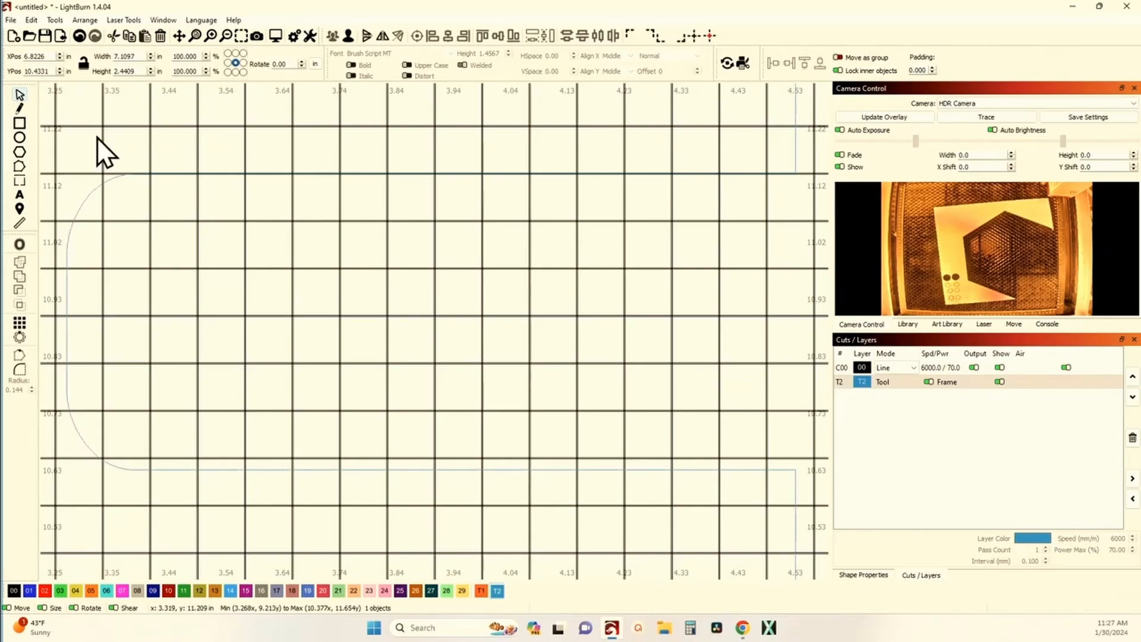
pyautogui.hotkey('ctrl', 'a')
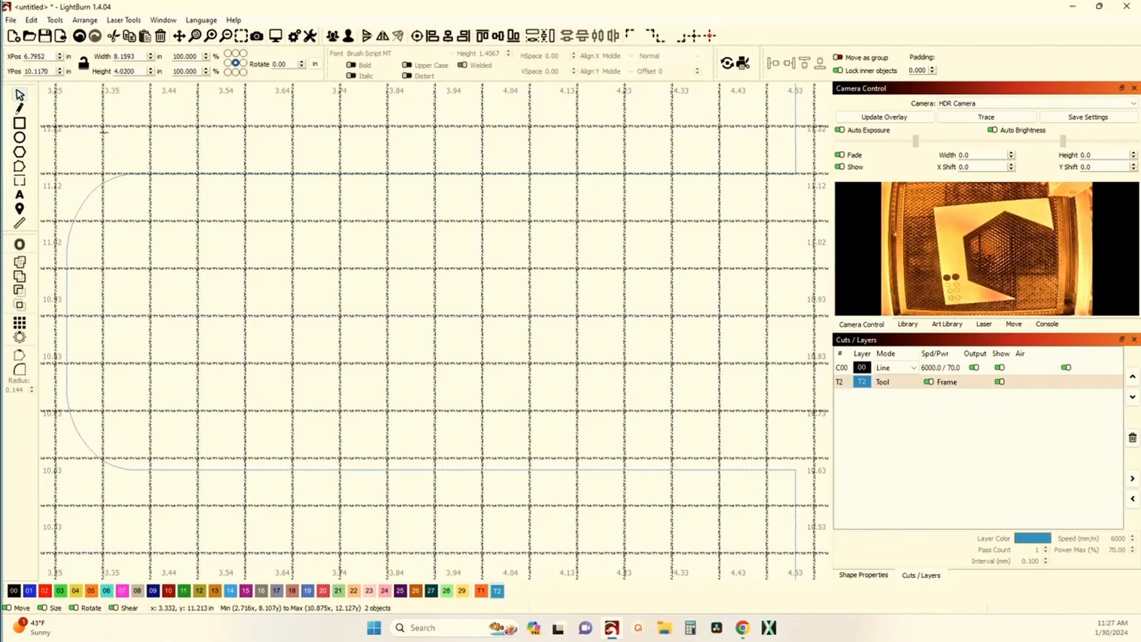
pyautogui.click(54, 20)
pyautogui.click(110, 244)
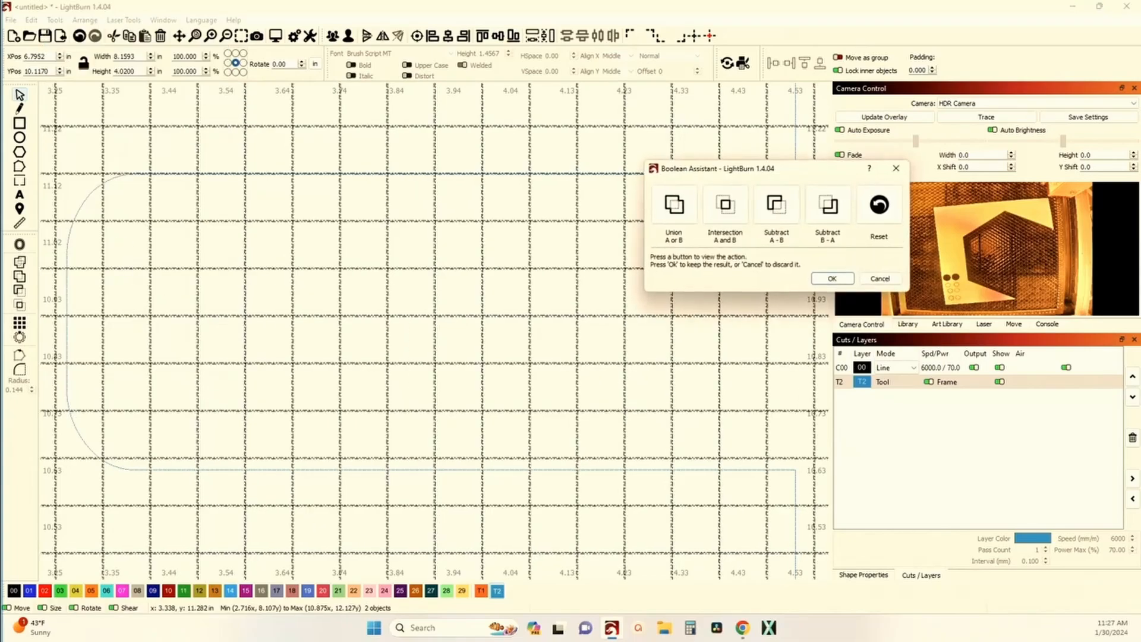
pyautogui.click(728, 205)
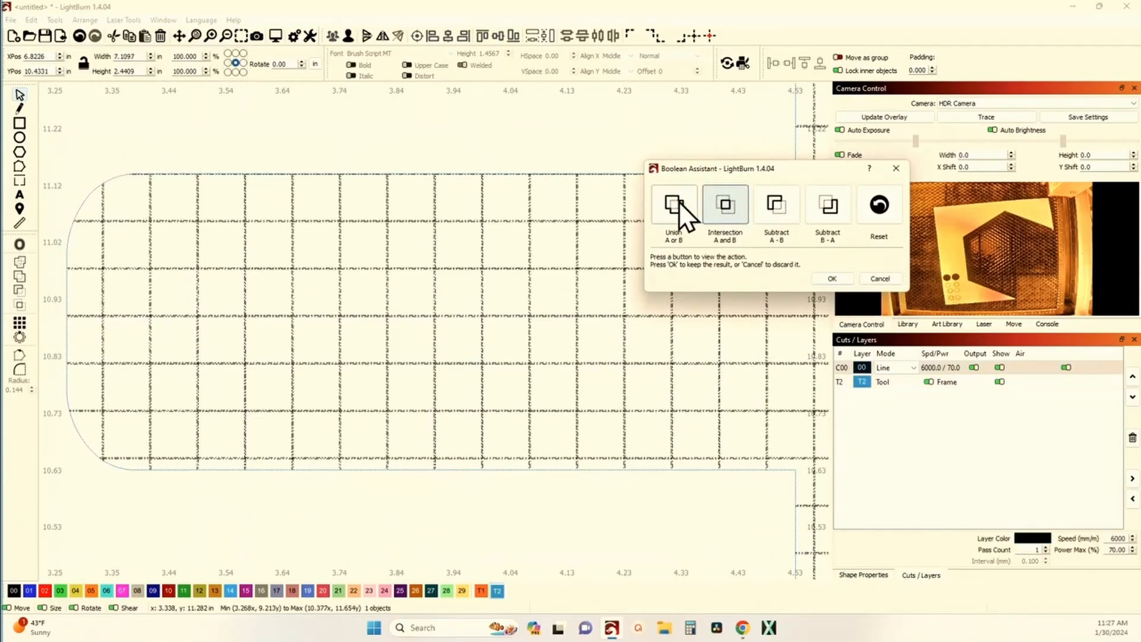
pyautogui.click(832, 279)
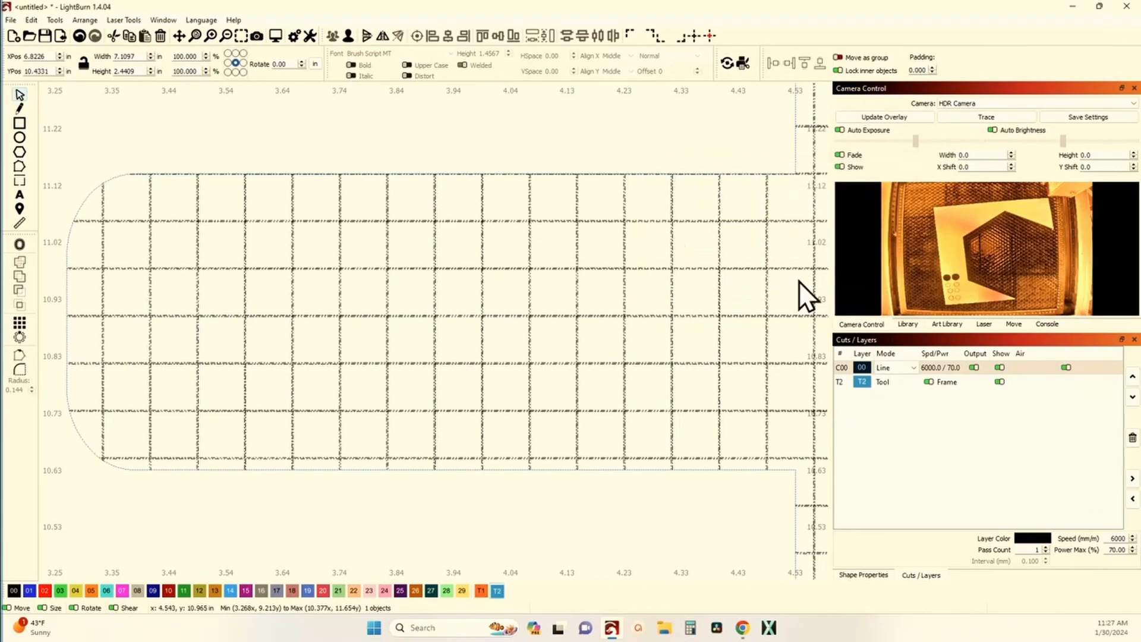
# Select the stake-bed outline on tool layer T2 and reassign it to layer 00.
pyautogui.scroll(-2, 552, 312)
pyautogui.scroll(-2, 552, 312)
pyautogui.scroll(6, 377, 321)
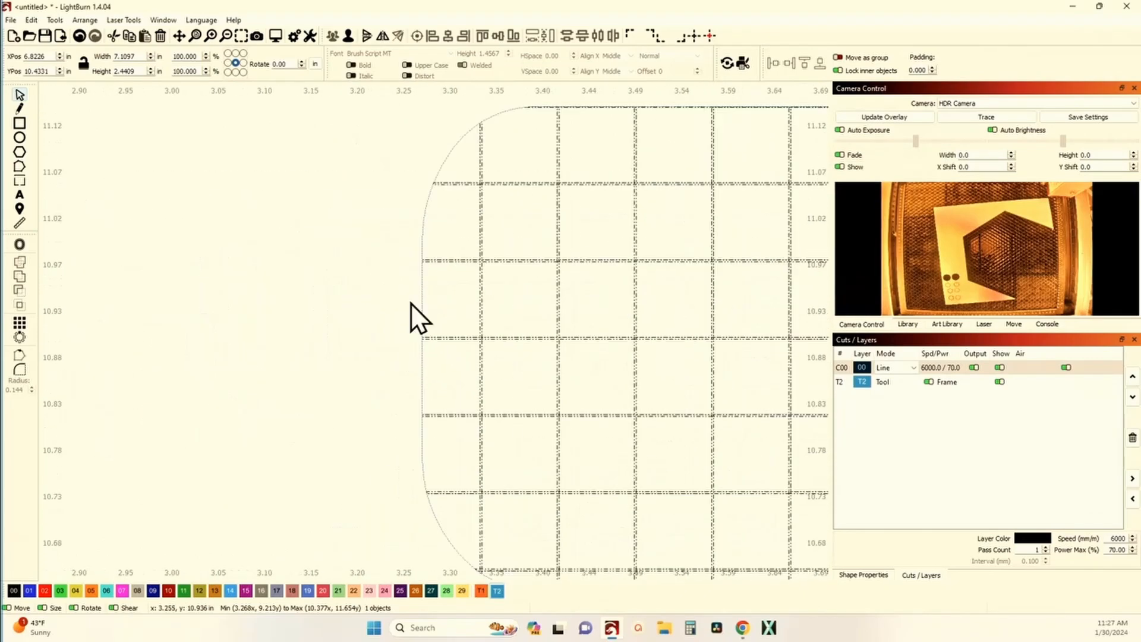
pyautogui.click(420, 300)
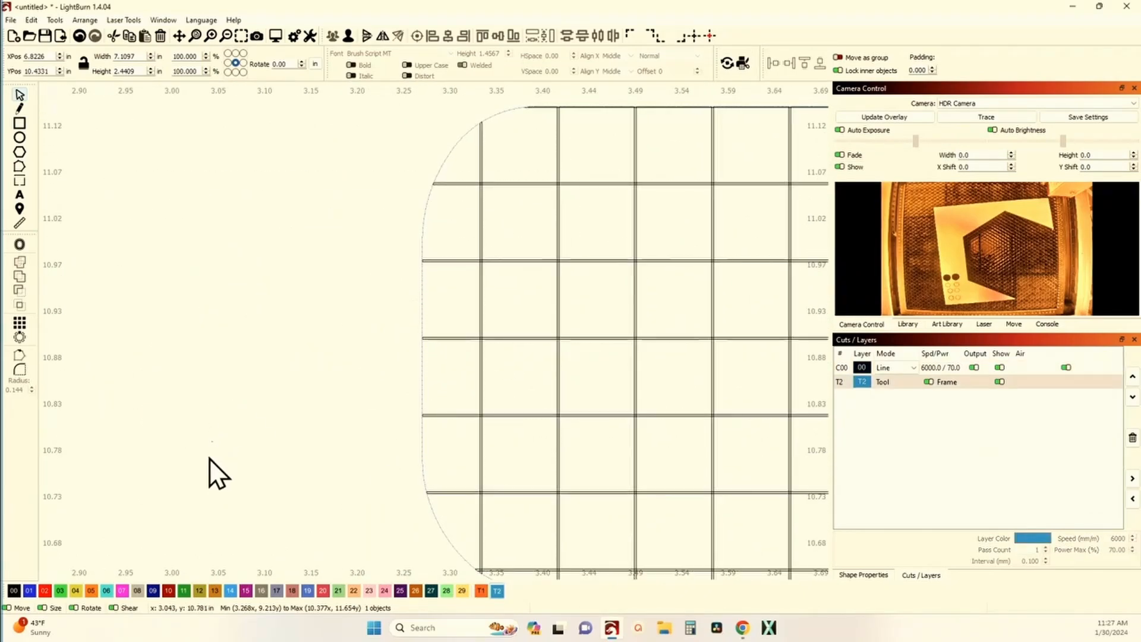
pyautogui.click(12, 590)
# Offset the stake-bed outline outward by 0.0010 in with round corners, deleting the original object.
pyautogui.scroll(-2, 227, 469)
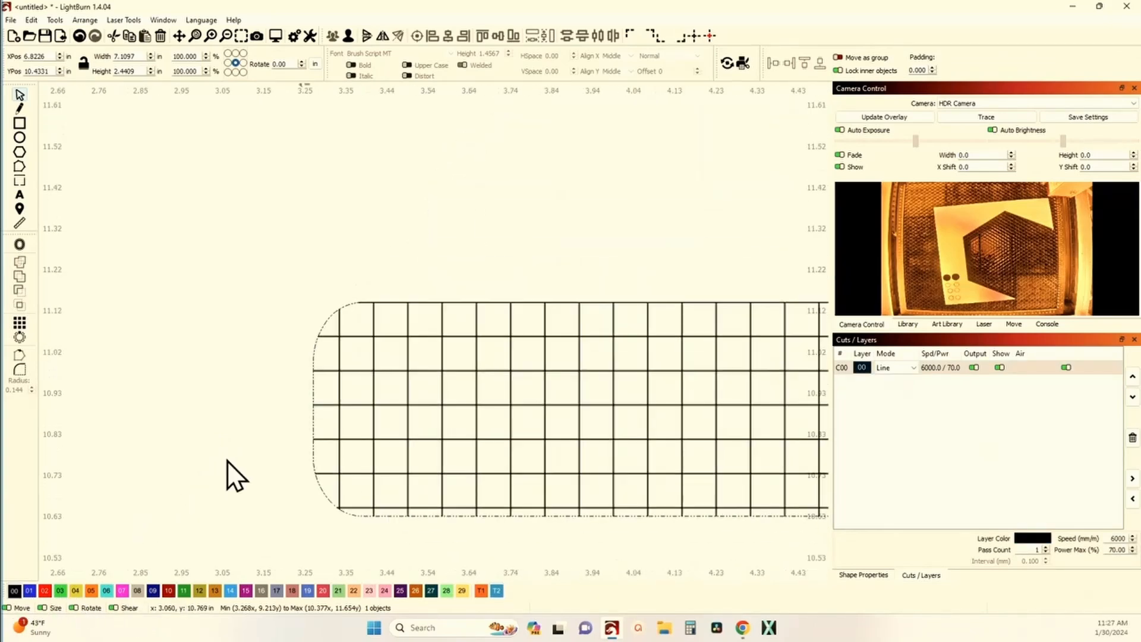
pyautogui.click(20, 245)
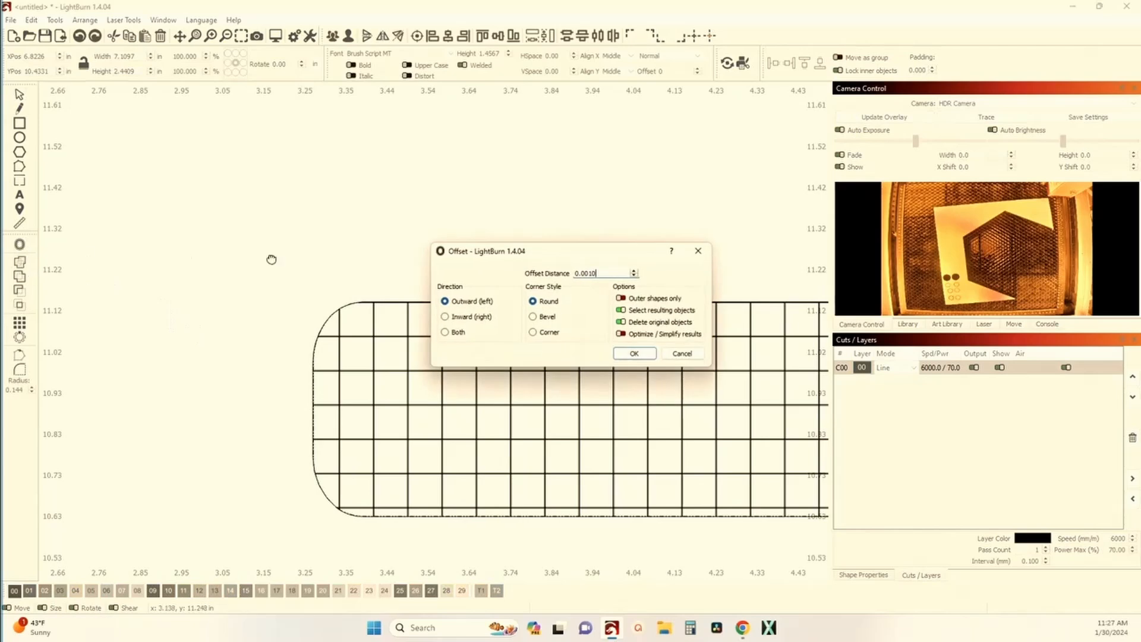
pyautogui.click(635, 354)
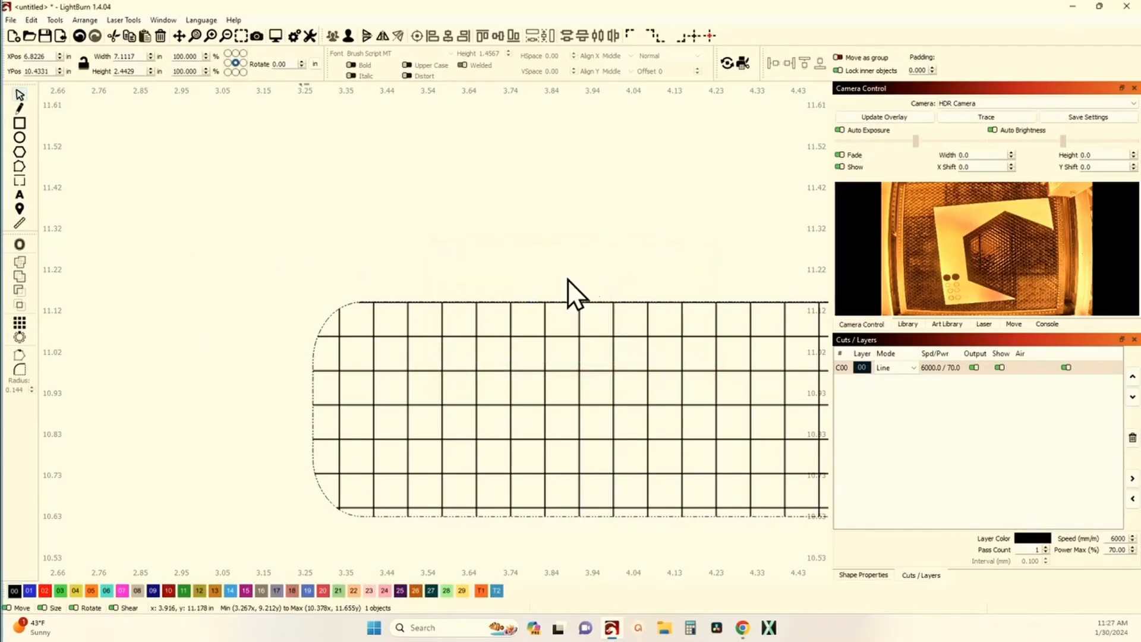
# Offset the enlarged outline inward by 0.0010 in with round corners to form a thin double border.
pyautogui.scroll(-3, 489, 249)
pyautogui.scroll(5, 454, 249)
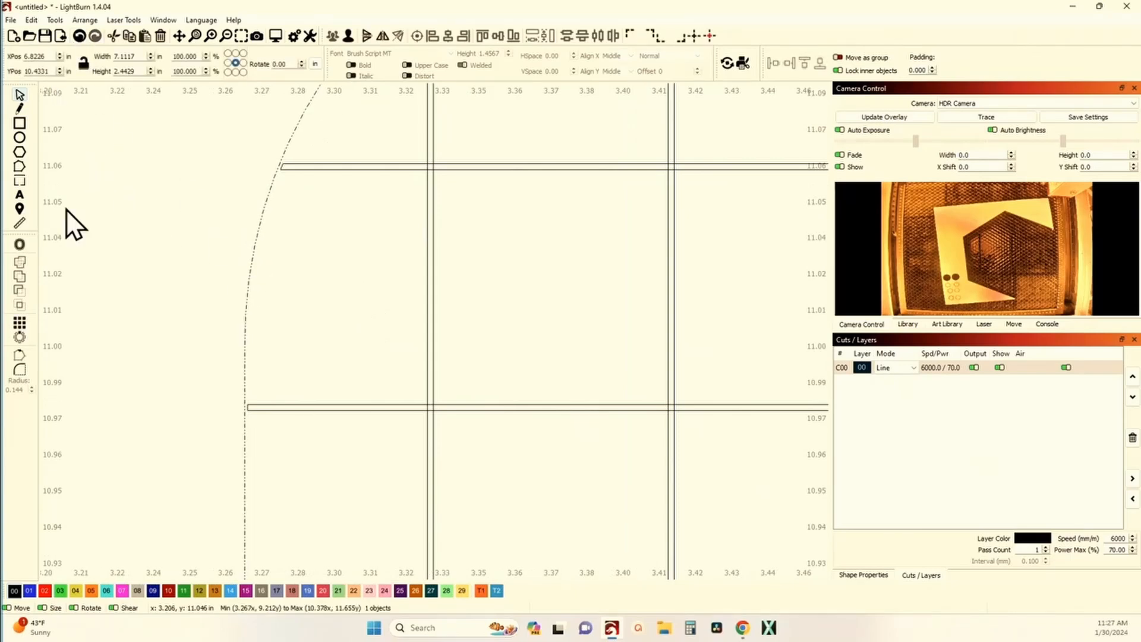
pyautogui.click(21, 245)
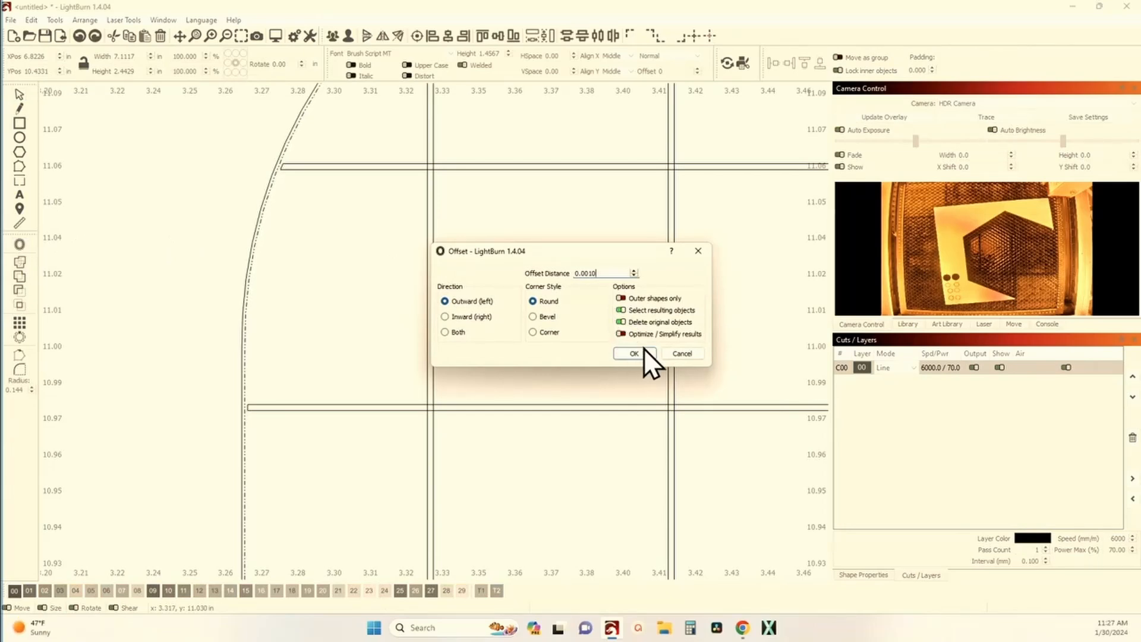
pyautogui.click(451, 318)
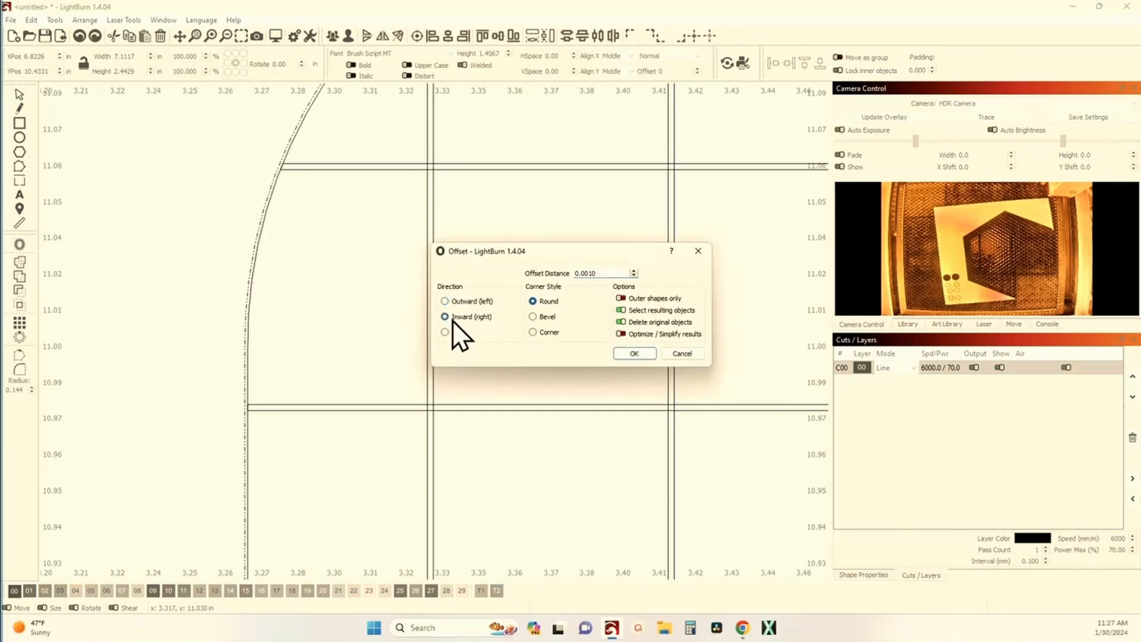
pyautogui.click(634, 355)
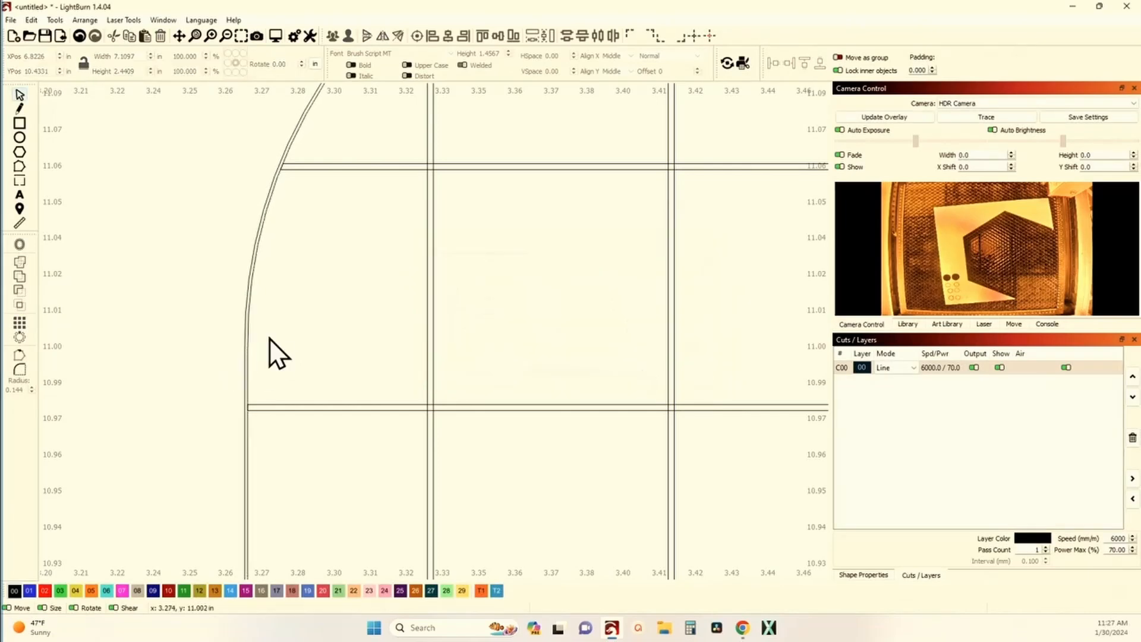
# Set layer 00 to Fill mode so the grid bars and border engrave as solid lines.
pyautogui.scroll(-6, 271, 338)
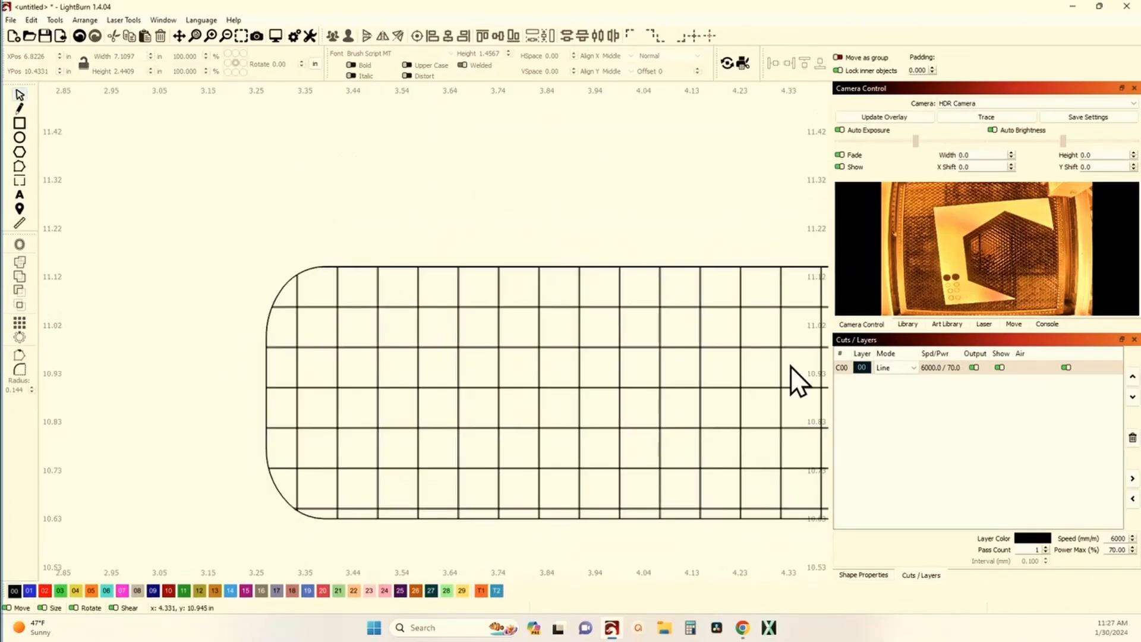
pyautogui.click(897, 368)
pyautogui.click(898, 390)
pyautogui.scroll(-6, 491, 332)
pyautogui.scroll(6, 374, 383)
pyautogui.scroll(-5, 374, 383)
# Select the whole cross-hatched stake-bed shape, run the preview, and show the open shape that is set to fill.
pyautogui.moveTo(146, 339); pyautogui.dragTo(773, 523)
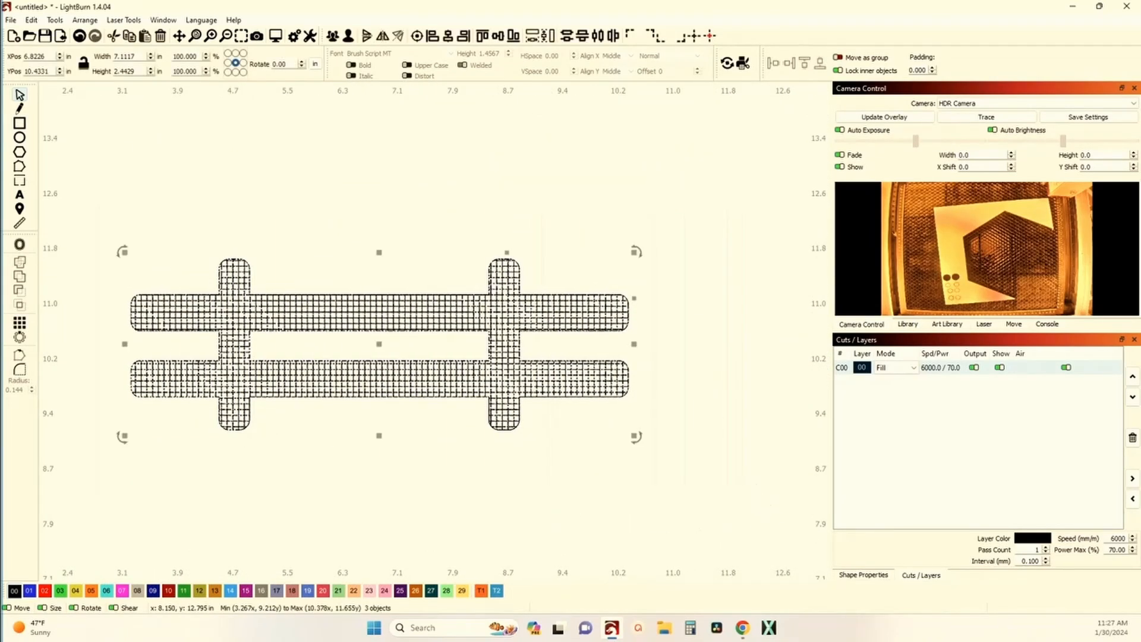
pyautogui.click(280, 35)
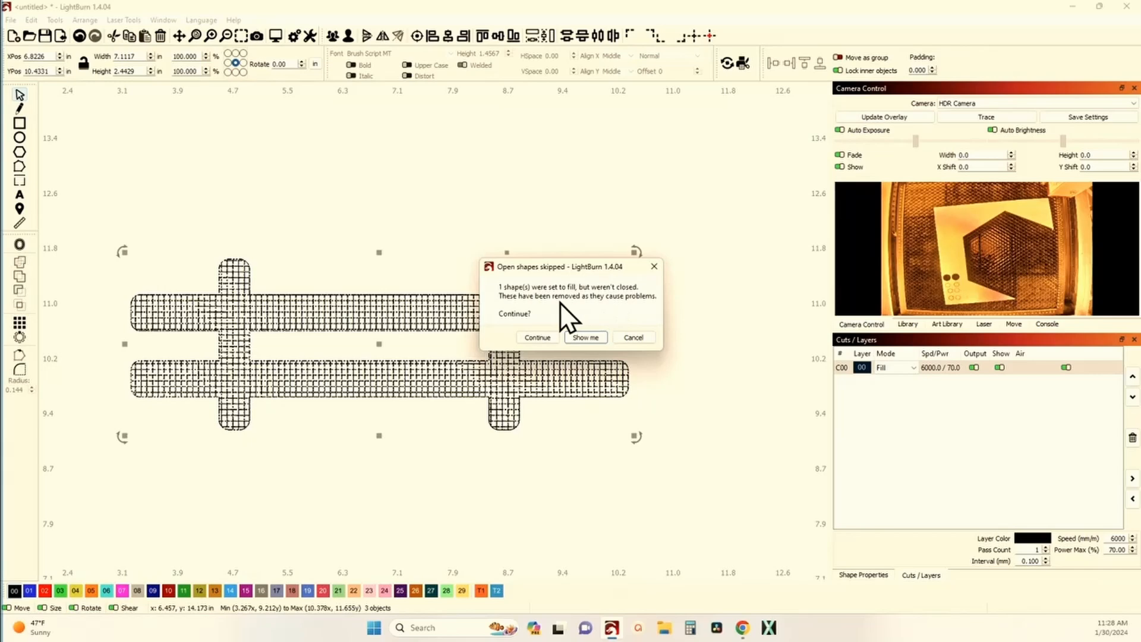
pyautogui.click(586, 338)
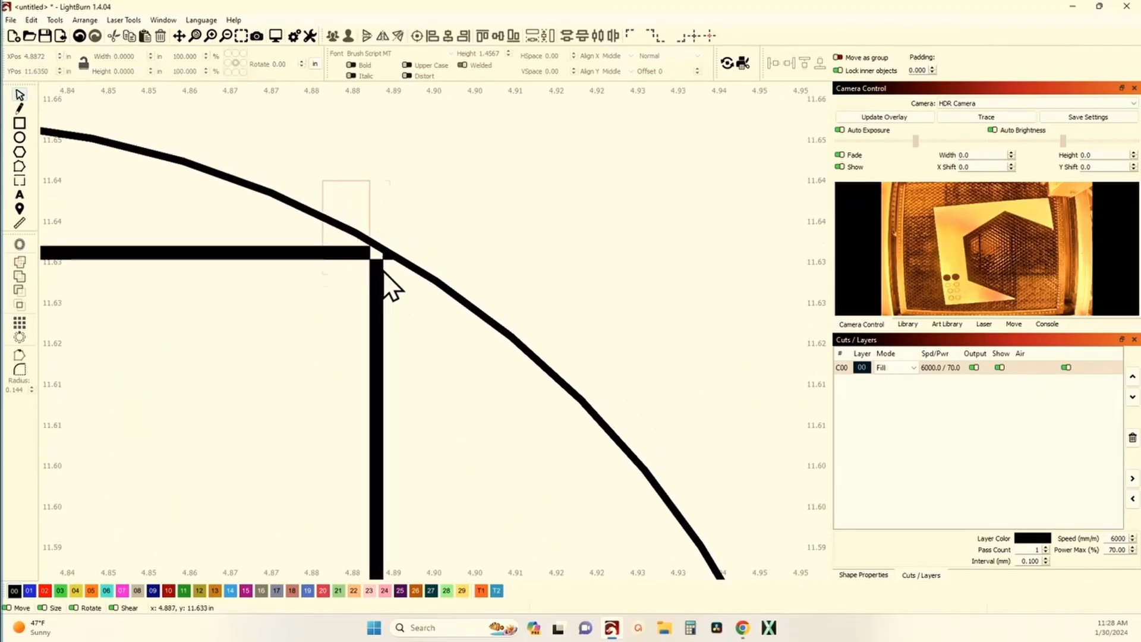
# Select the whole cross-hatched stake-bed shape and examine its fill lines in an enlarged preview.
pyautogui.press('Escape')
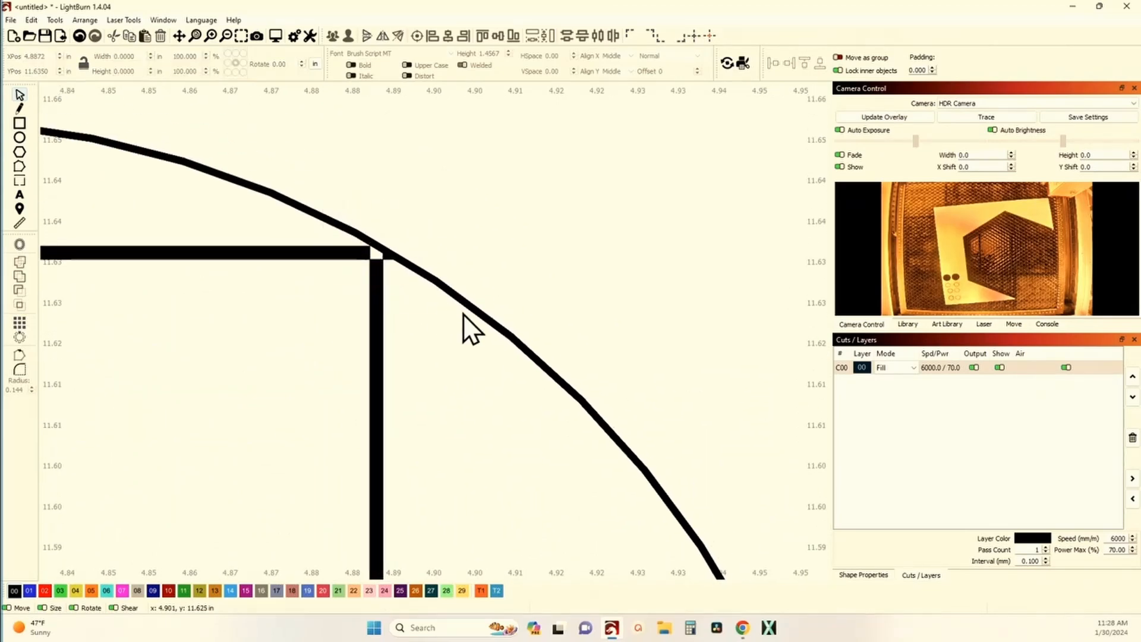
pyautogui.scroll(-6, 463, 314)
pyautogui.scroll(-10, 463, 314)
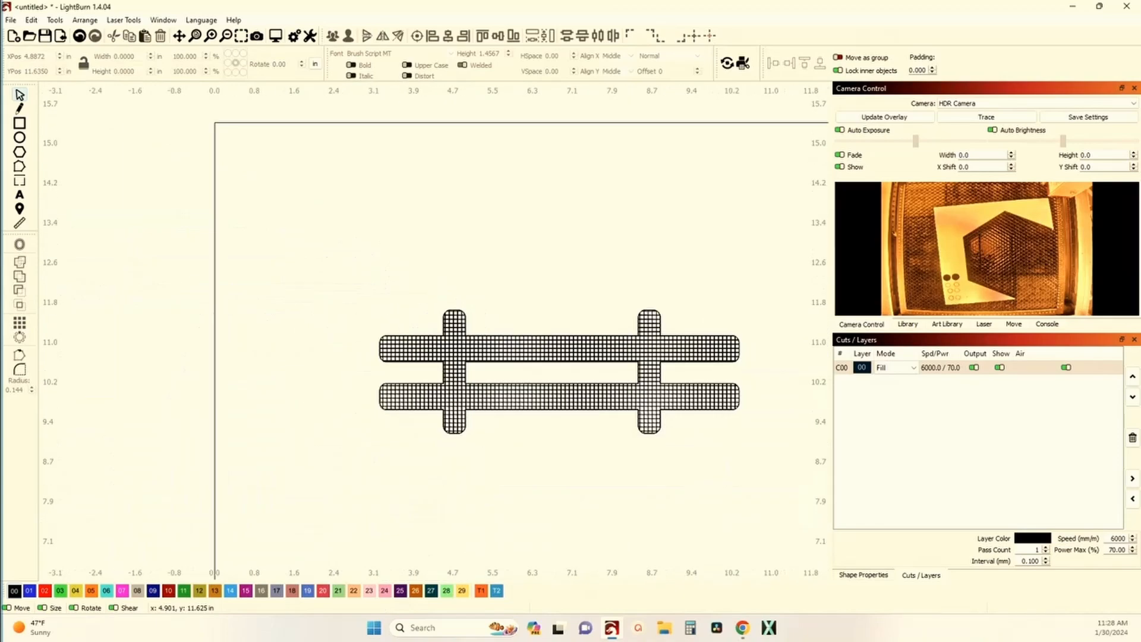
pyautogui.moveTo(271, 271); pyautogui.dragTo(627, 438)
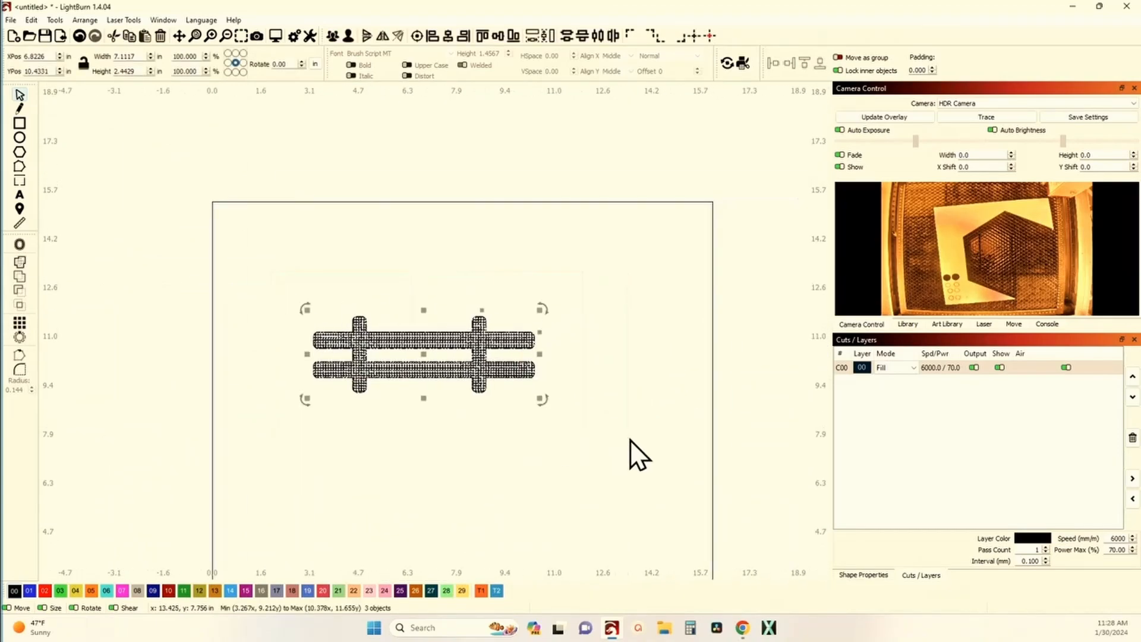
pyautogui.click(280, 35)
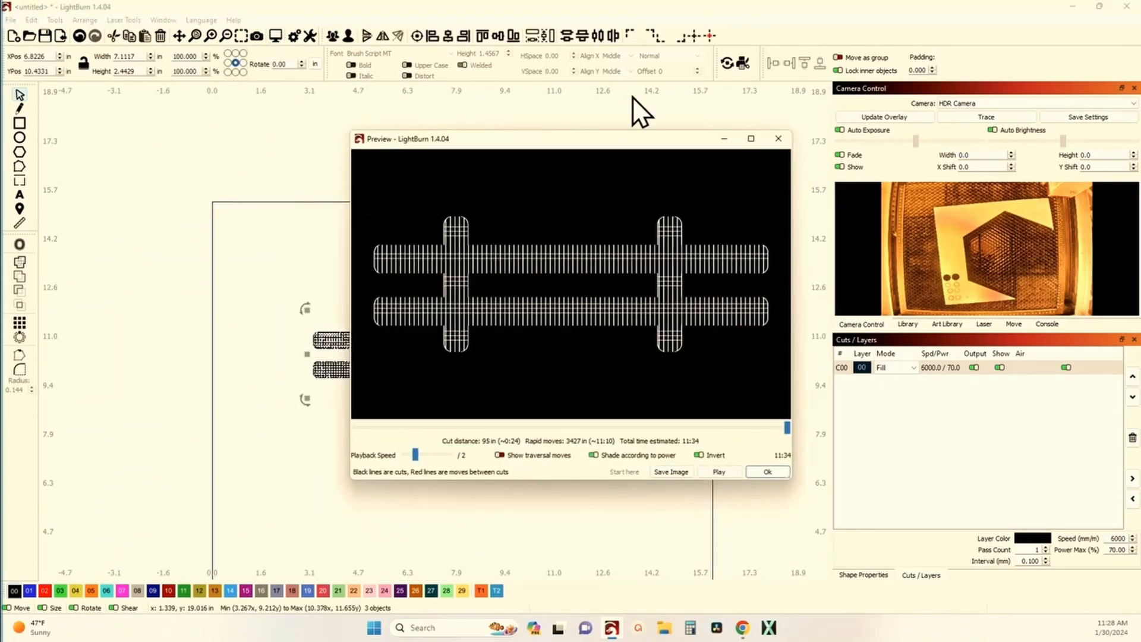
pyautogui.click(750, 139)
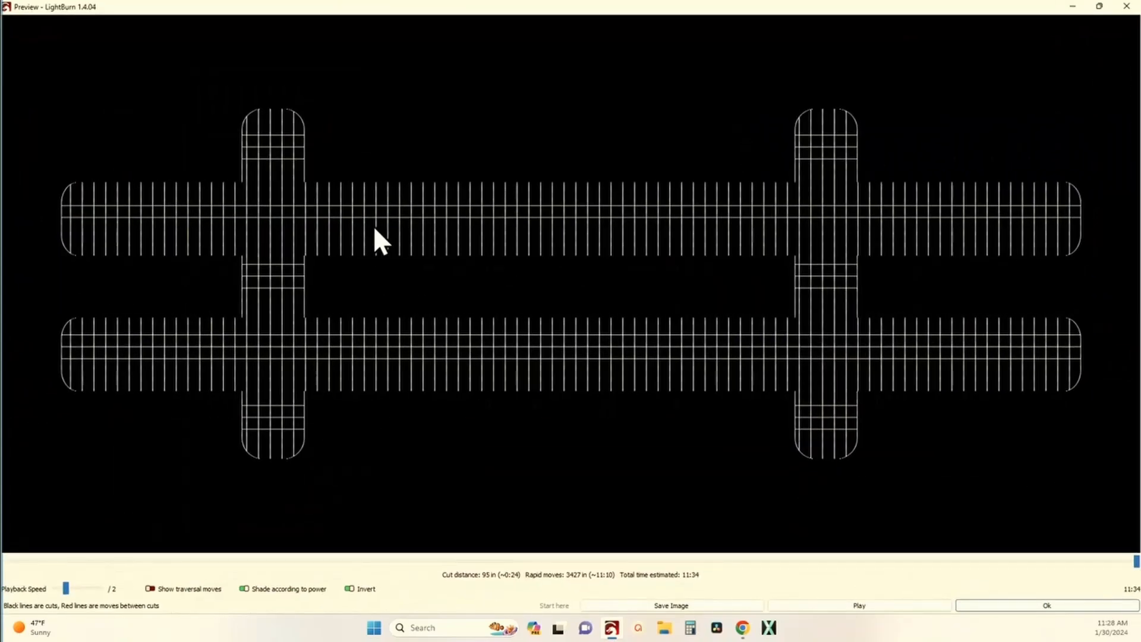
pyautogui.scroll(8, 261, 226)
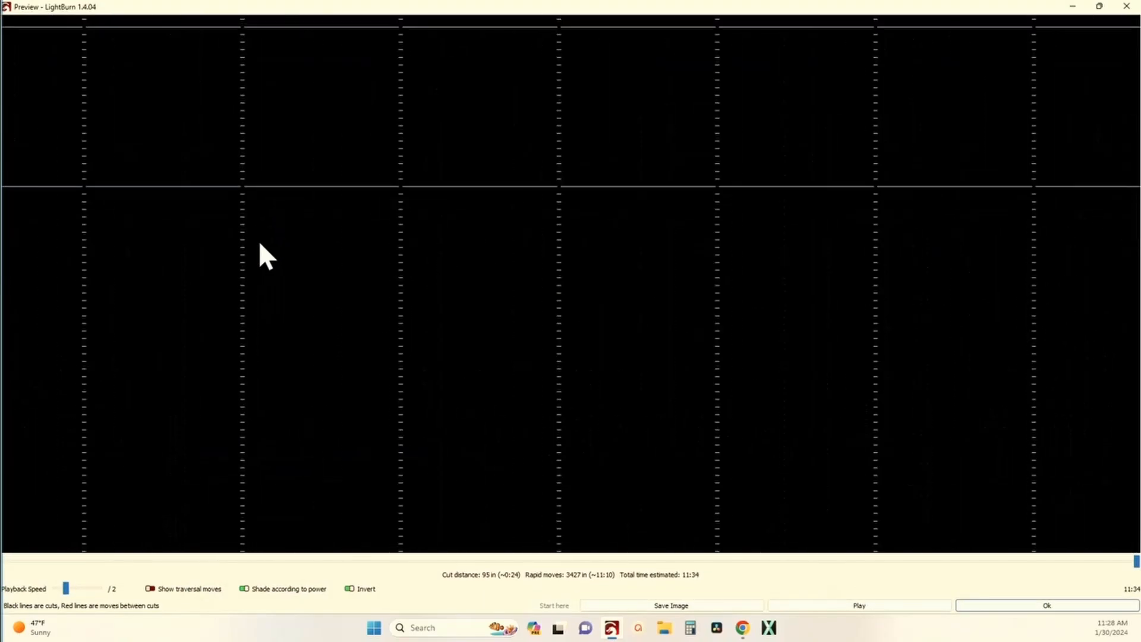
pyautogui.scroll(-6, 260, 244)
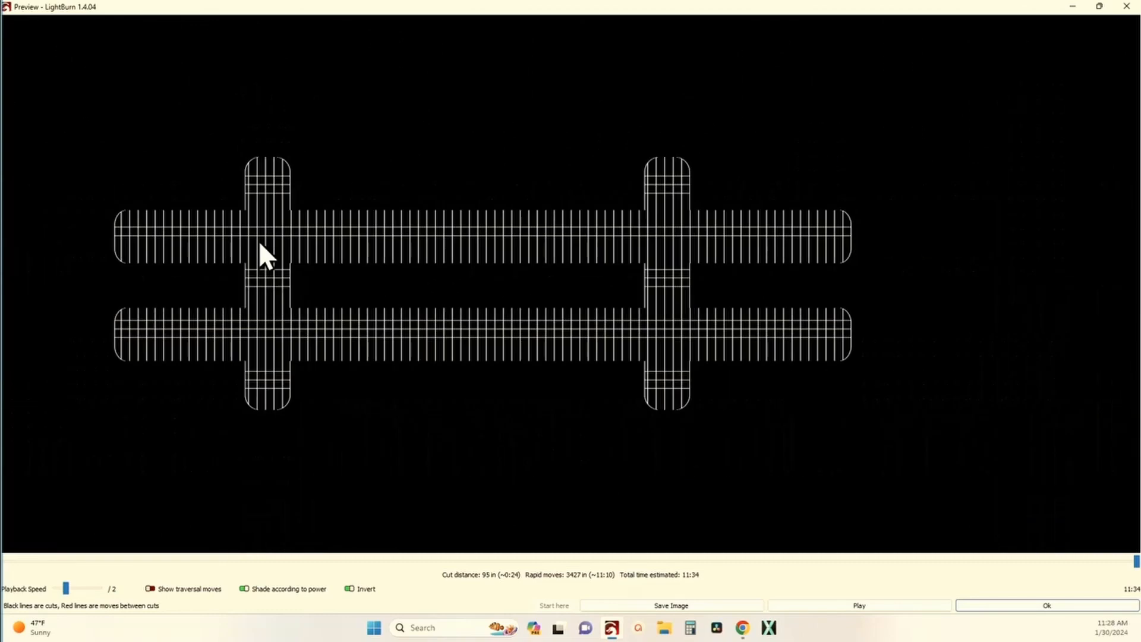
pyautogui.click(1127, 7)
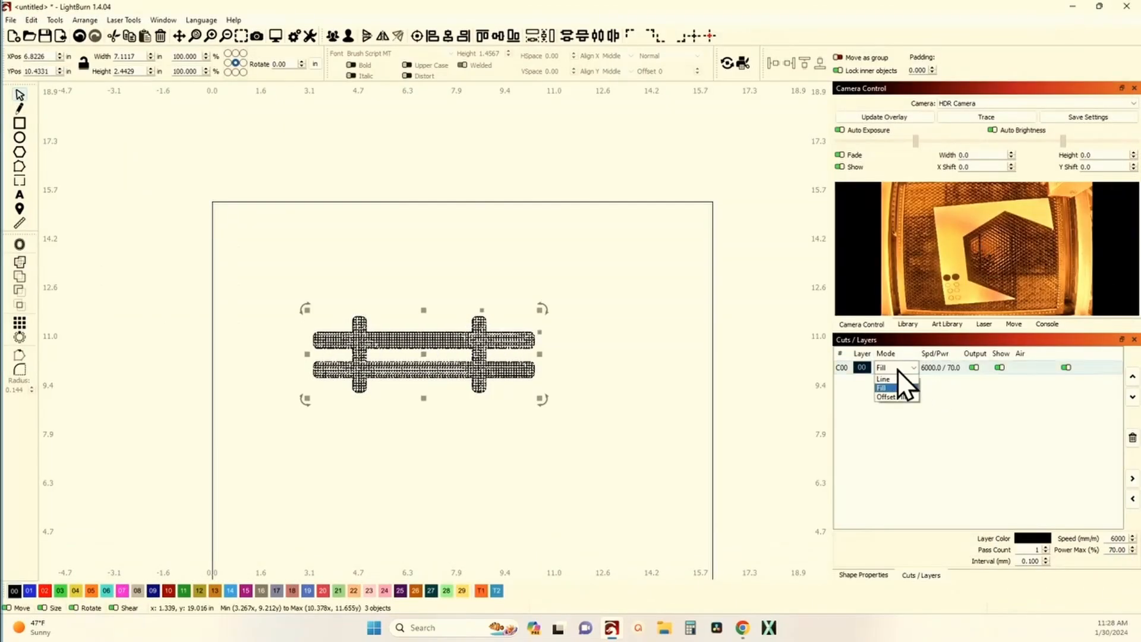
# Set layer 00's fill line interval to 0.08 mm.
pyautogui.doubleClick(842, 369)
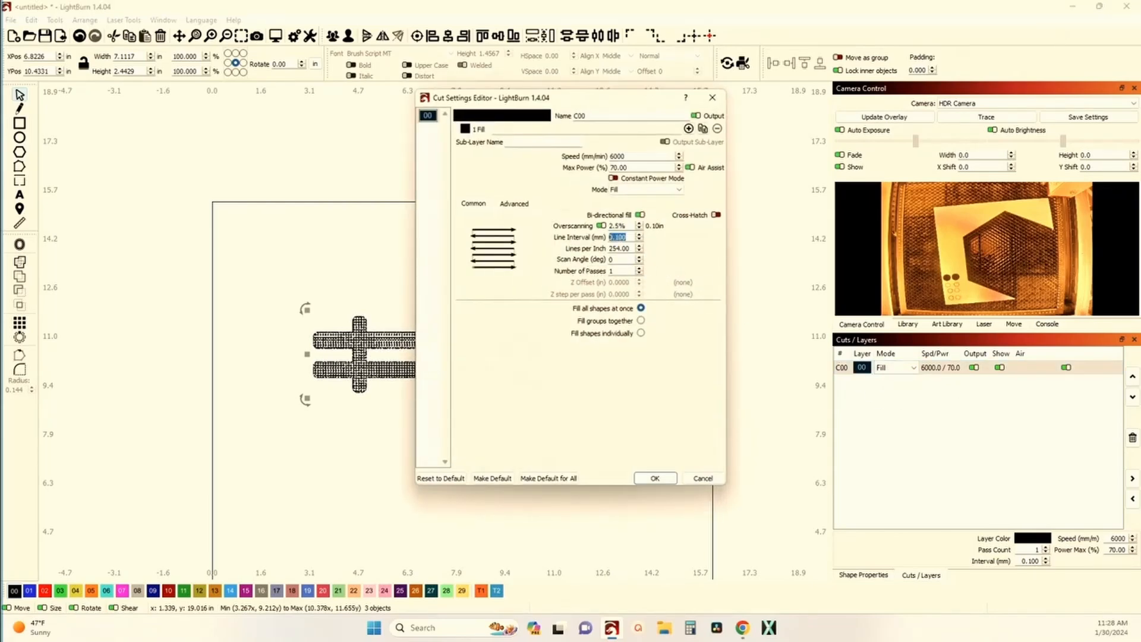
pyautogui.moveTo(631, 238); pyautogui.dragTo(567, 239)
pyautogui.write('.08')
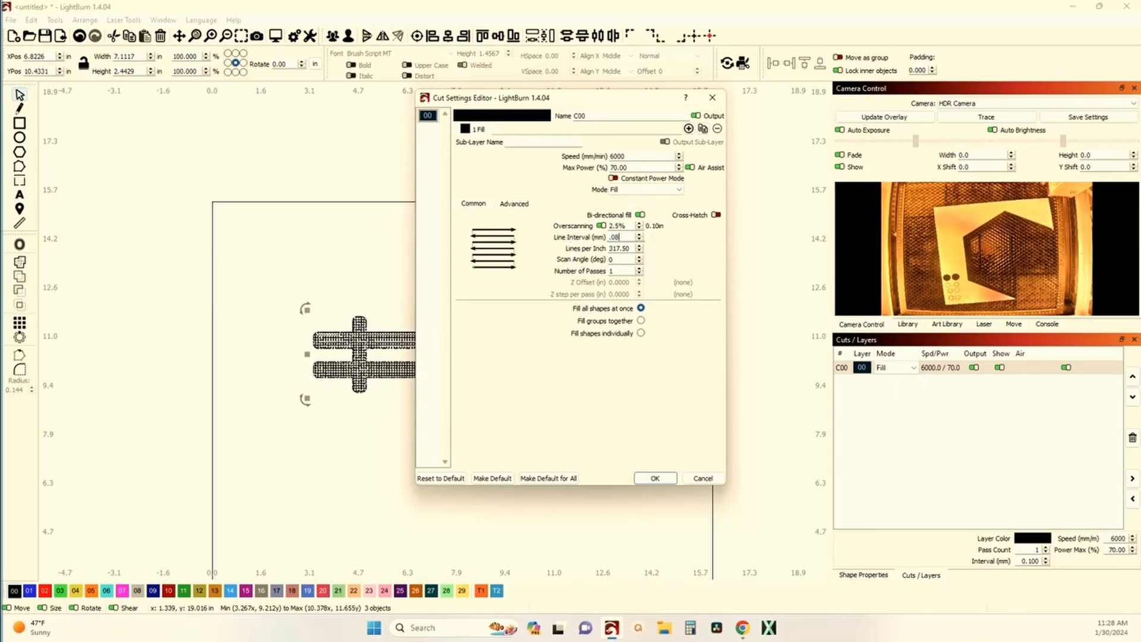
pyautogui.click(662, 476)
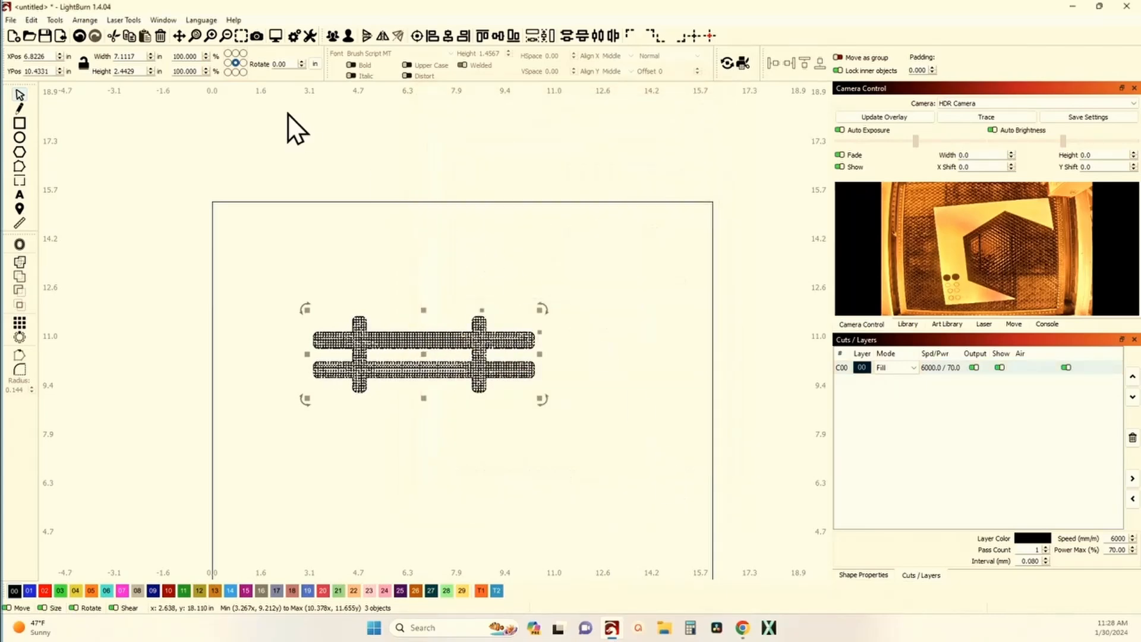
# Preview the engraving again and inspect the grid lines and border at several spots along the stake-bed shape.
pyautogui.click(276, 36)
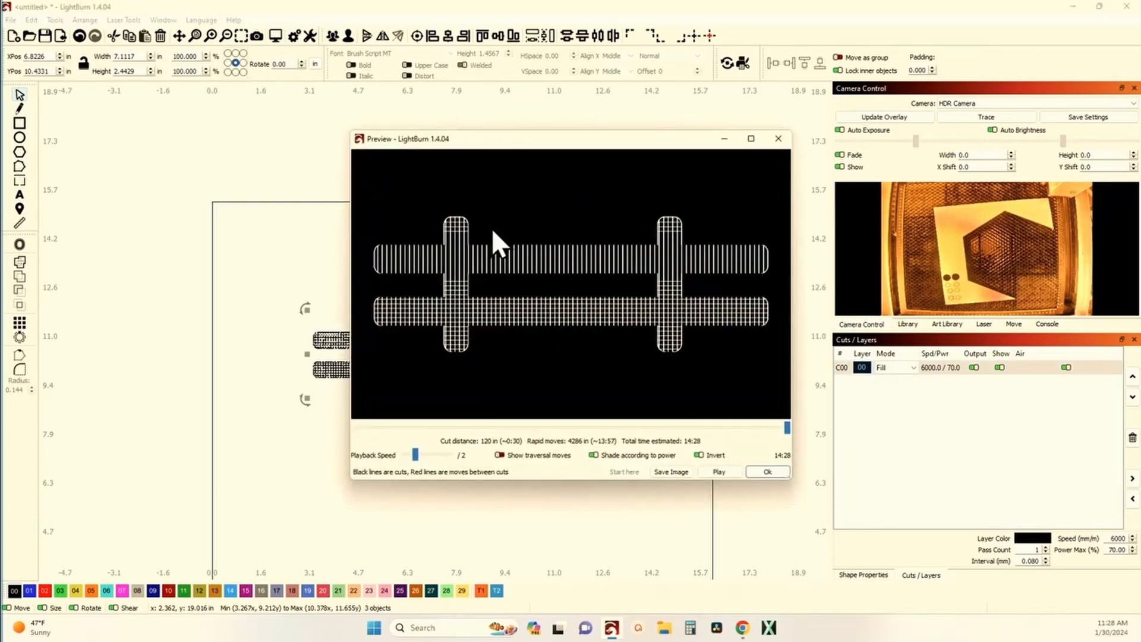
pyautogui.scroll(3, 471, 313)
pyautogui.scroll(3, 455, 375)
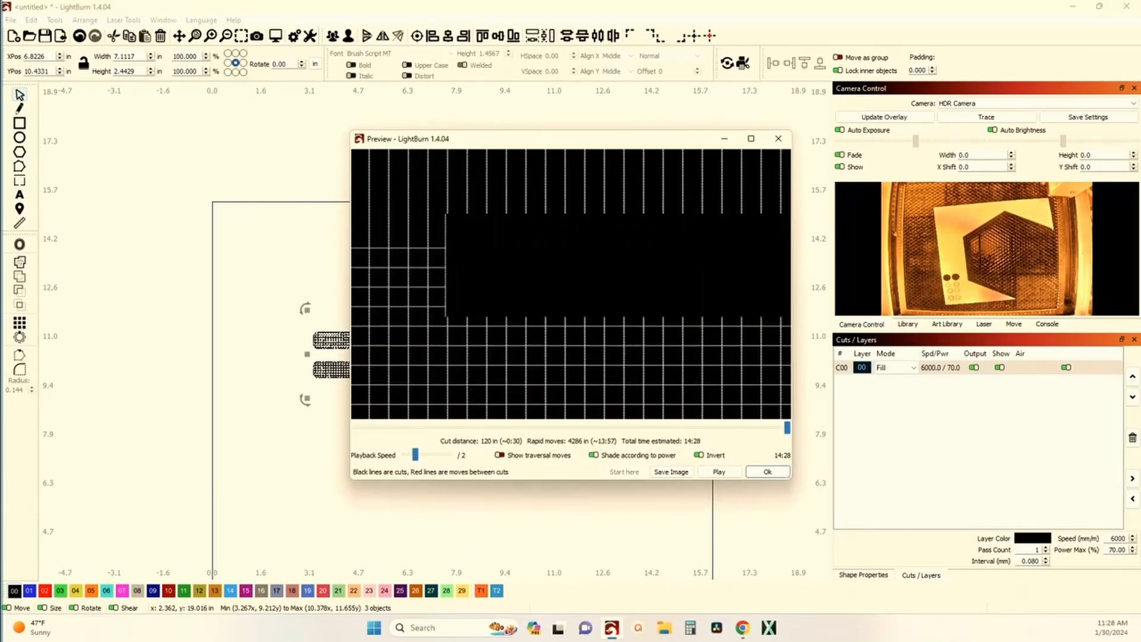
pyautogui.scroll(3, 444, 327)
pyautogui.scroll(-6, 444, 330)
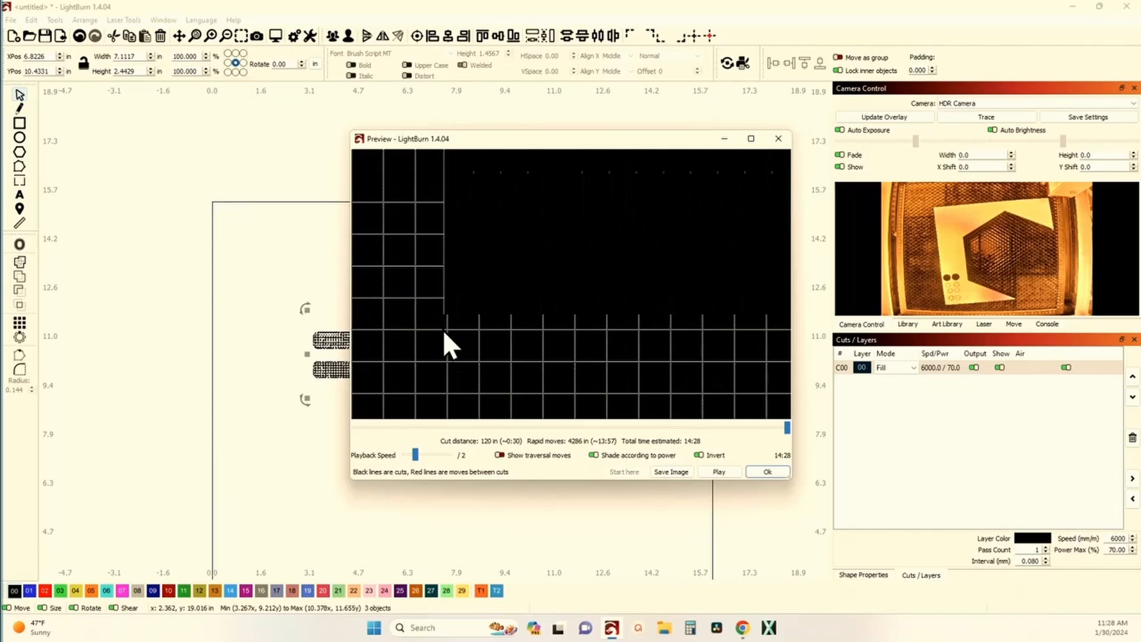
pyautogui.scroll(-2, 443, 329)
pyautogui.scroll(3, 661, 303)
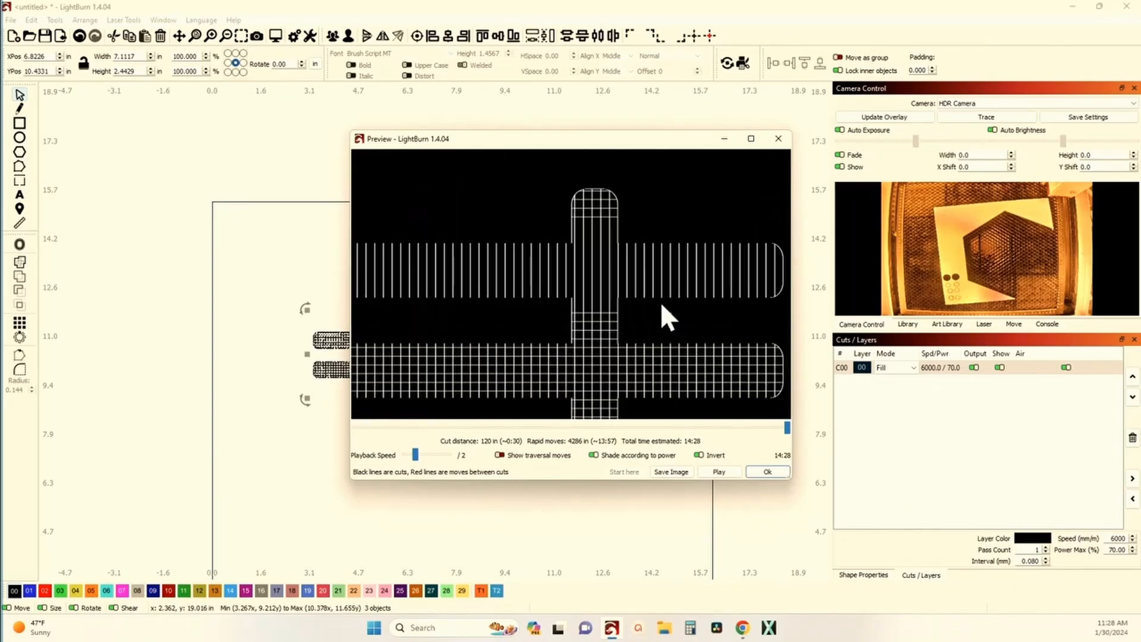
pyautogui.scroll(8, 699, 381)
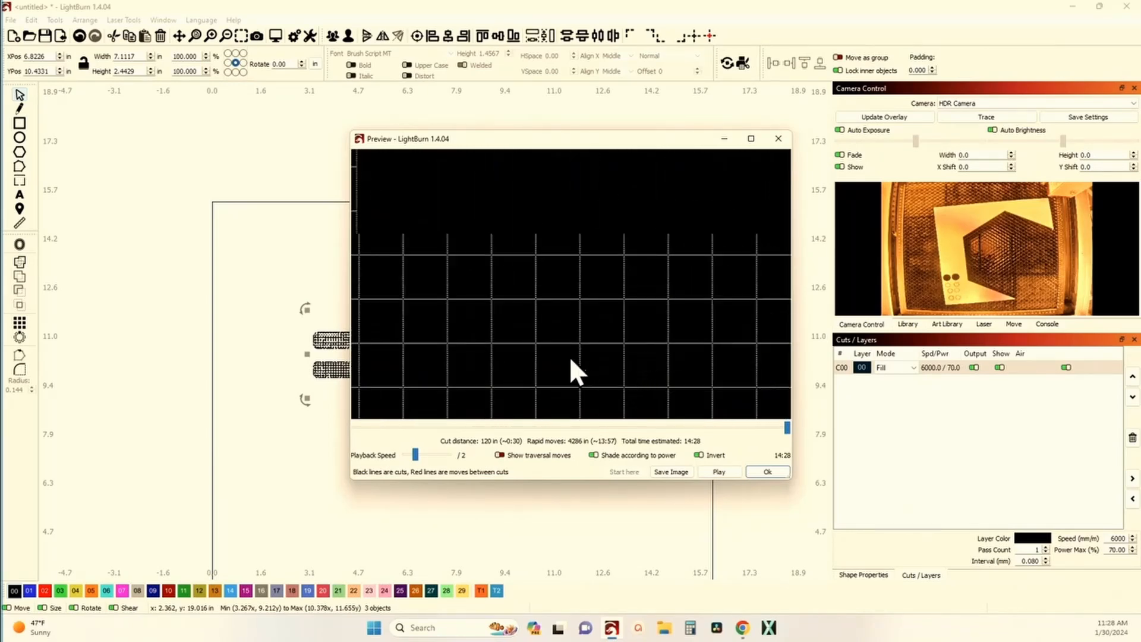
pyautogui.scroll(-8, 565, 351)
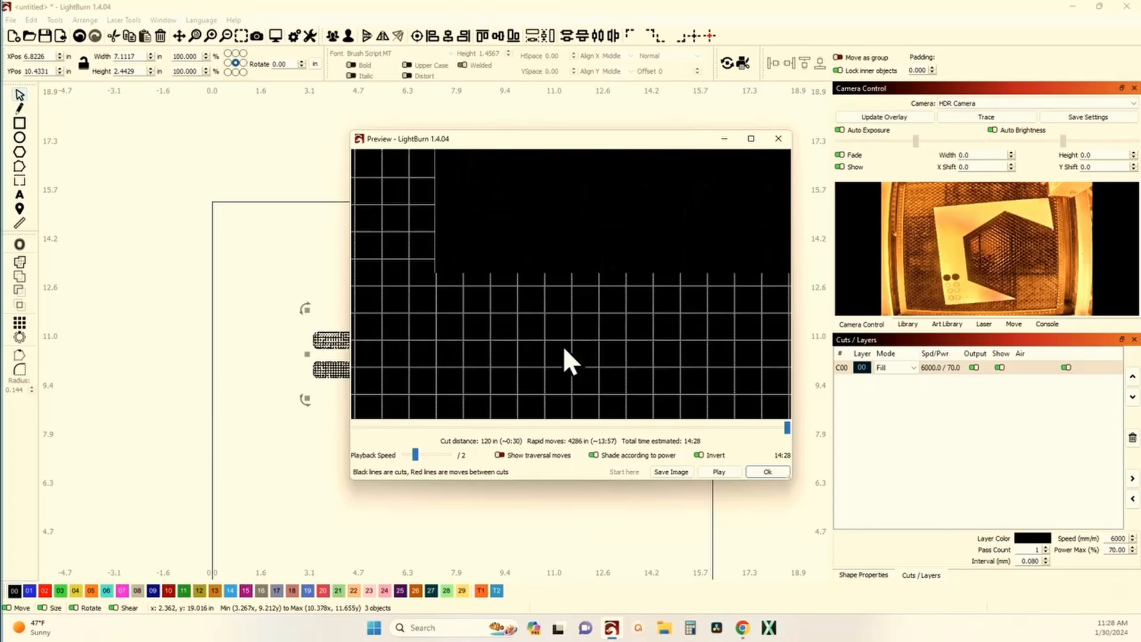
pyautogui.scroll(-2, 562, 345)
pyautogui.moveTo(526, 331); pyautogui.dragTo(695, 298)
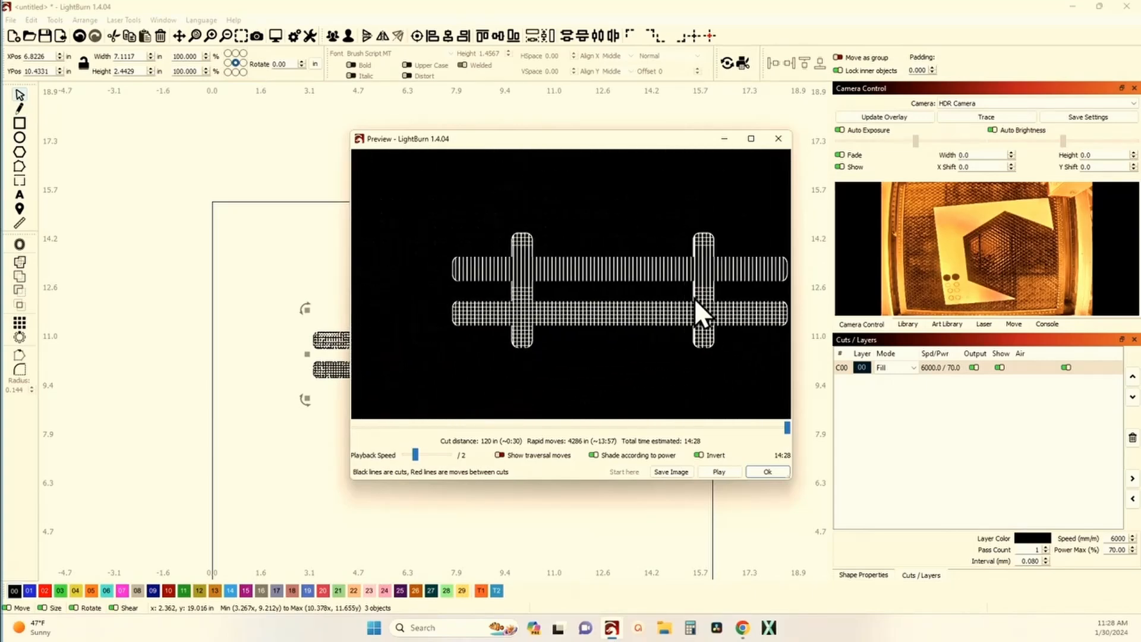
pyautogui.scroll(-1, 581, 285)
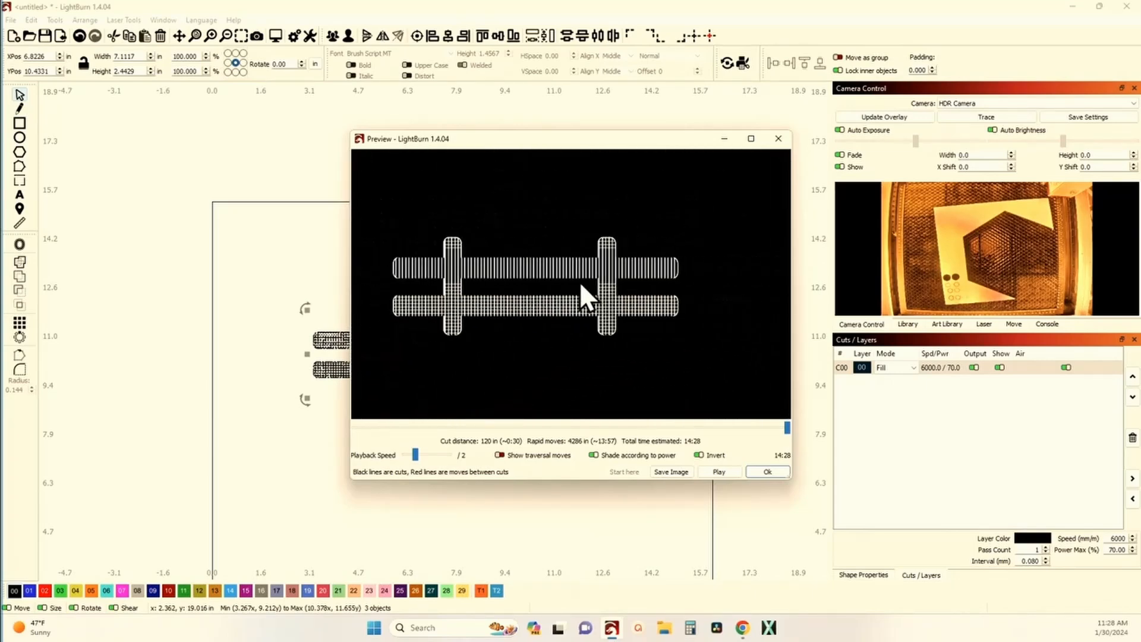
pyautogui.click(779, 139)
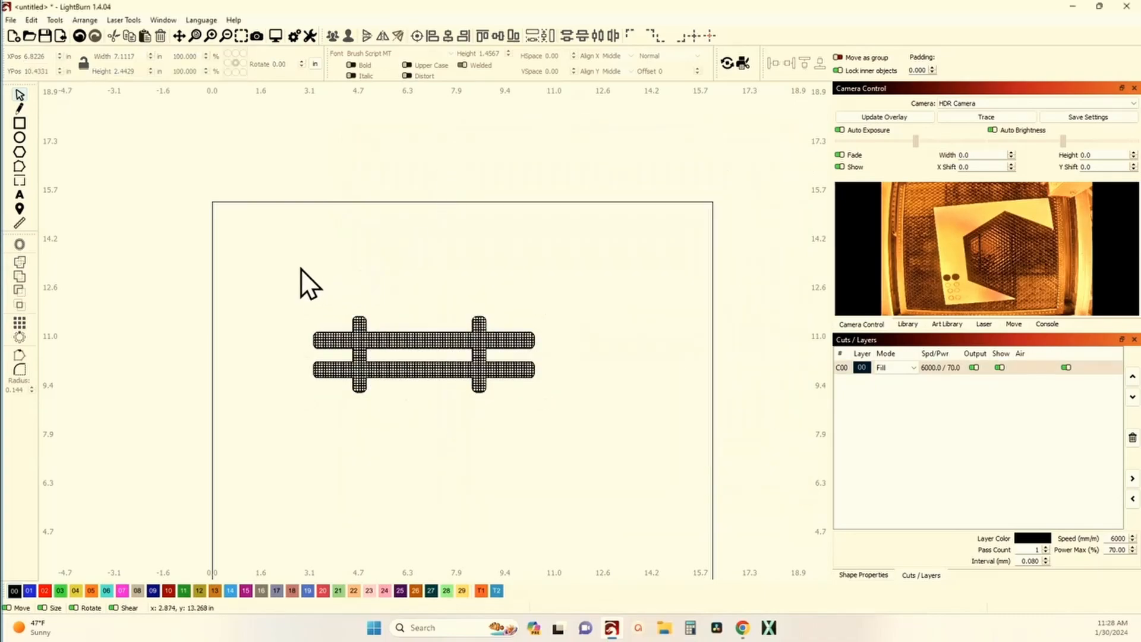
# Delete the entire cross-hatched stake-bed shape from the workspace.
pyautogui.scroll(5, 343, 335)
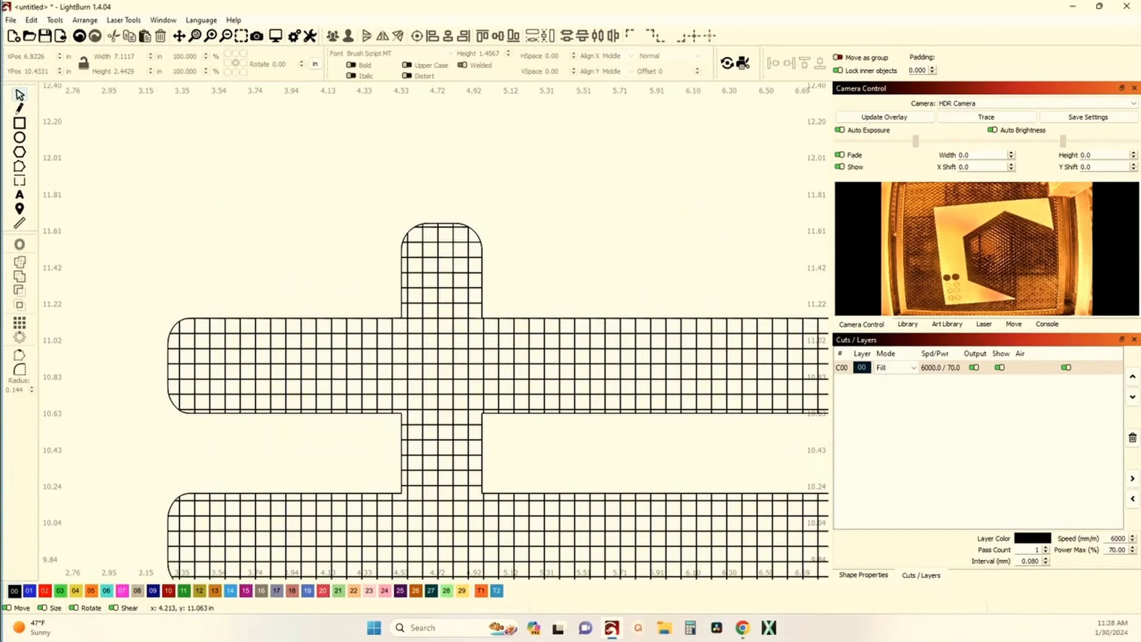
pyautogui.scroll(-5, 343, 335)
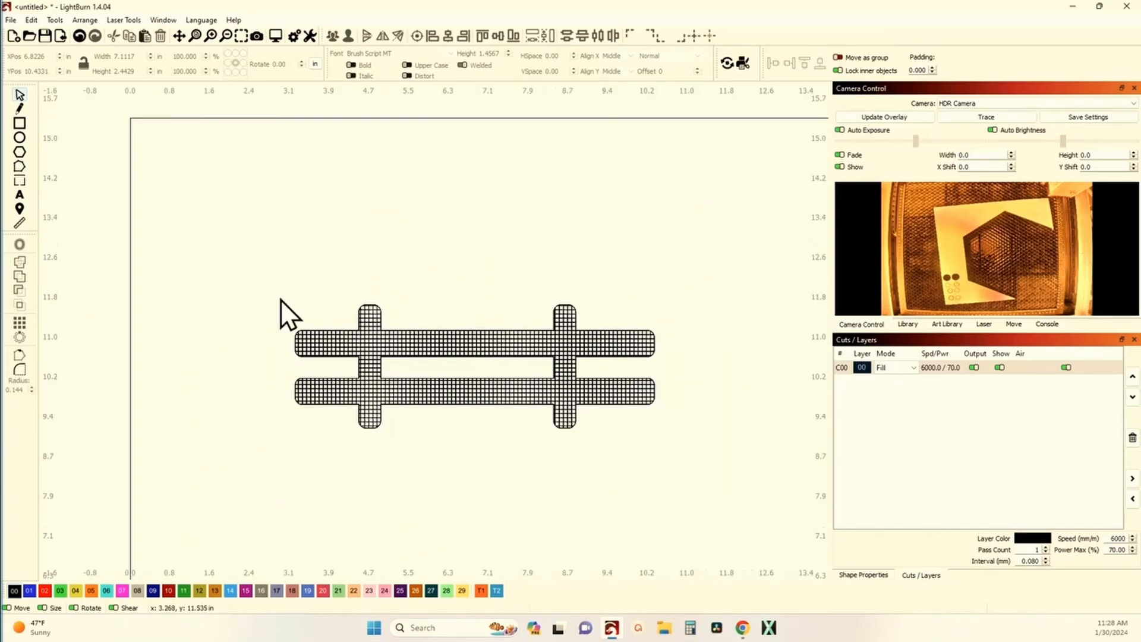
pyautogui.moveTo(257, 253); pyautogui.dragTo(748, 526)
pyautogui.press('Delete')
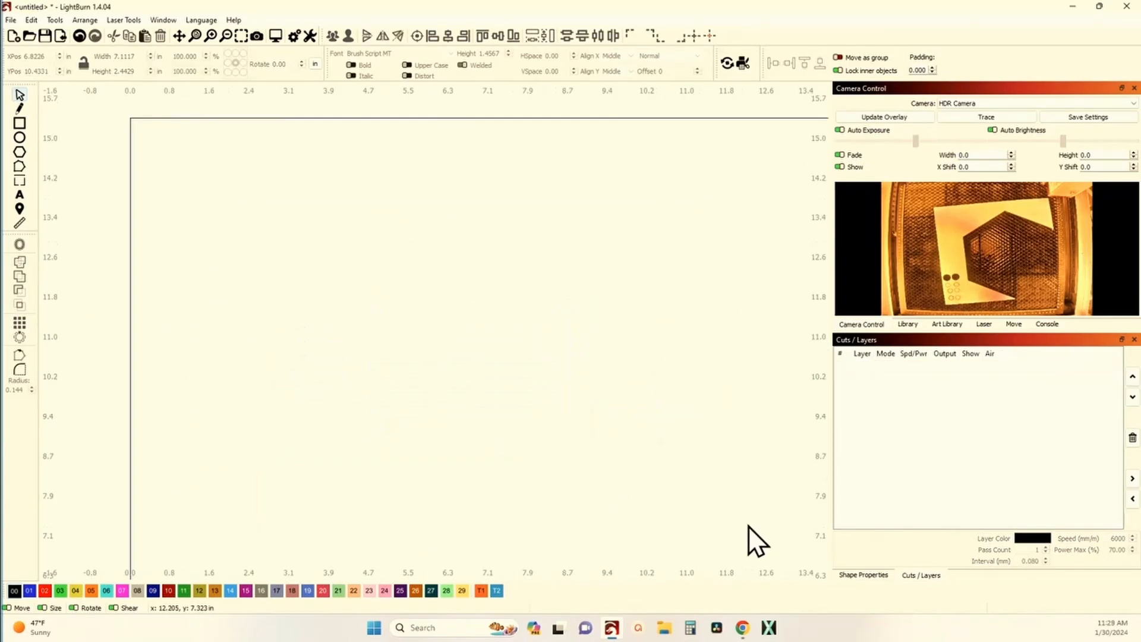
# Draw a horizontal bar about 5.55 in wide and 0.39 in high, and assign it to tool layer T2.
pyautogui.click(18, 125)
pyautogui.moveTo(323, 290)
pyautogui.mouseDown()
pyautogui.moveTo(435, 318)
pyautogui.moveTo(664, 308)
pyautogui.moveTo(604, 308)
pyautogui.mouseUp()
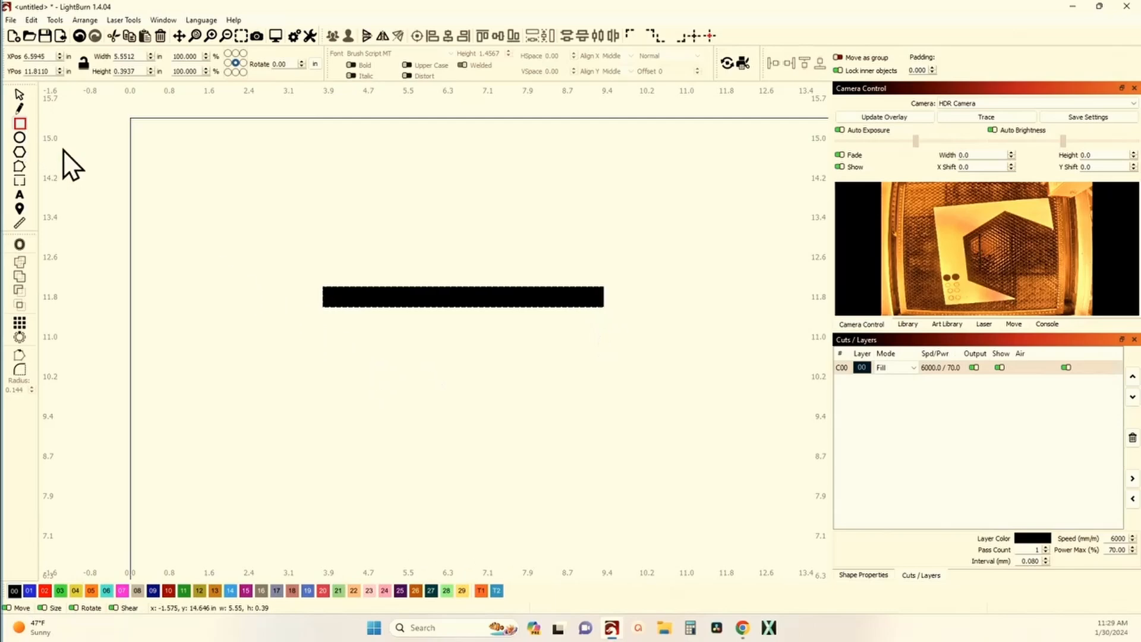
pyautogui.click(497, 592)
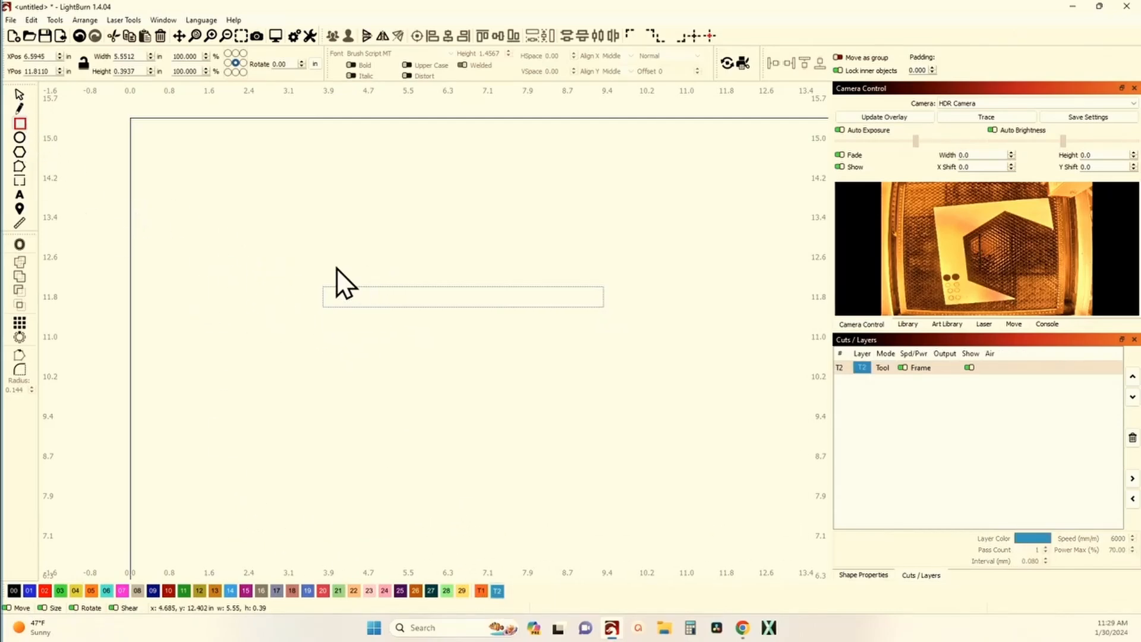
# Draw a 0.39 by 1.89 in upright across the bar's left end and place a duplicate about 3.62 in to its right.
pyautogui.moveTo(355, 262); pyautogui.dragTo(376, 354)
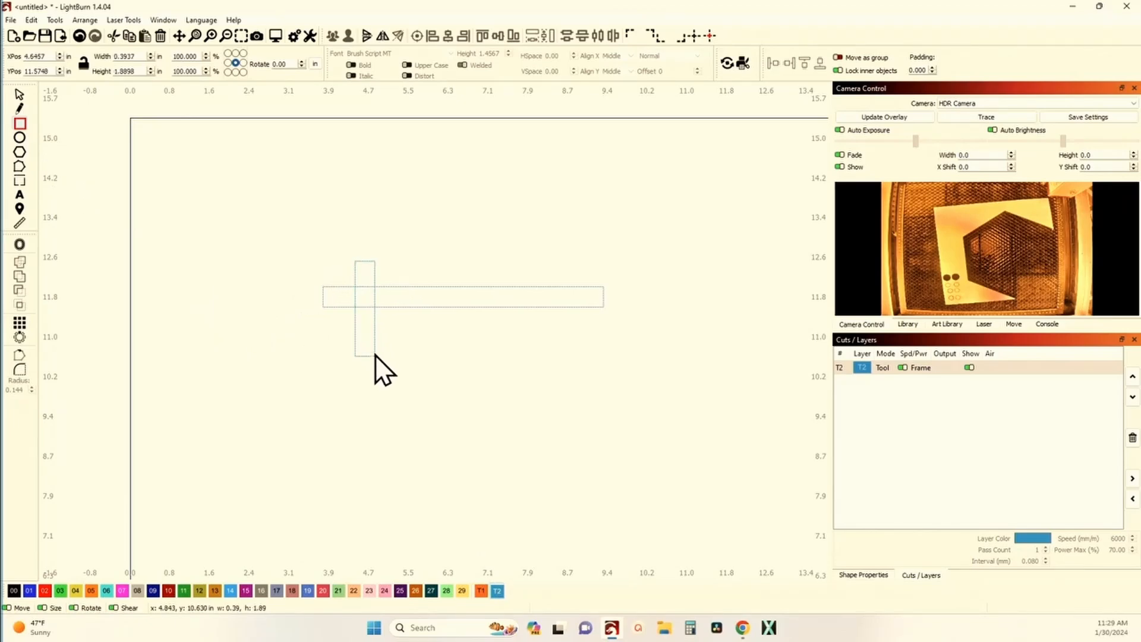
pyautogui.click(17, 94)
pyautogui.hotkey('ctrl', 'd')
pyautogui.hotkey('ctrl', 'Right')
pyautogui.hotkey('ctrl', 'Right')
pyautogui.hotkey('ctrl', 'Right')
pyautogui.hotkey('ctrl', 'Right')
pyautogui.hotkey('ctrl', 'Right')
pyautogui.hotkey('ctrl', 'Right')
pyautogui.hotkey('ctrl', 'Right')
pyautogui.hotkey('ctrl', 'Right')
pyautogui.hotkey('ctrl', 'Right')
pyautogui.hotkey('ctrl', 'Right')
pyautogui.hotkey('ctrl', 'Right')
pyautogui.hotkey('ctrl', 'Right')
pyautogui.hotkey('ctrl', 'Right')
pyautogui.hotkey('ctrl', 'Right')
pyautogui.hotkey('ctrl', 'Right')
pyautogui.hotkey('ctrl', 'Right')
pyautogui.hotkey('ctrl', 'Right')
pyautogui.hotkey('ctrl', 'Right')
pyautogui.hotkey('ctrl', 'Right')
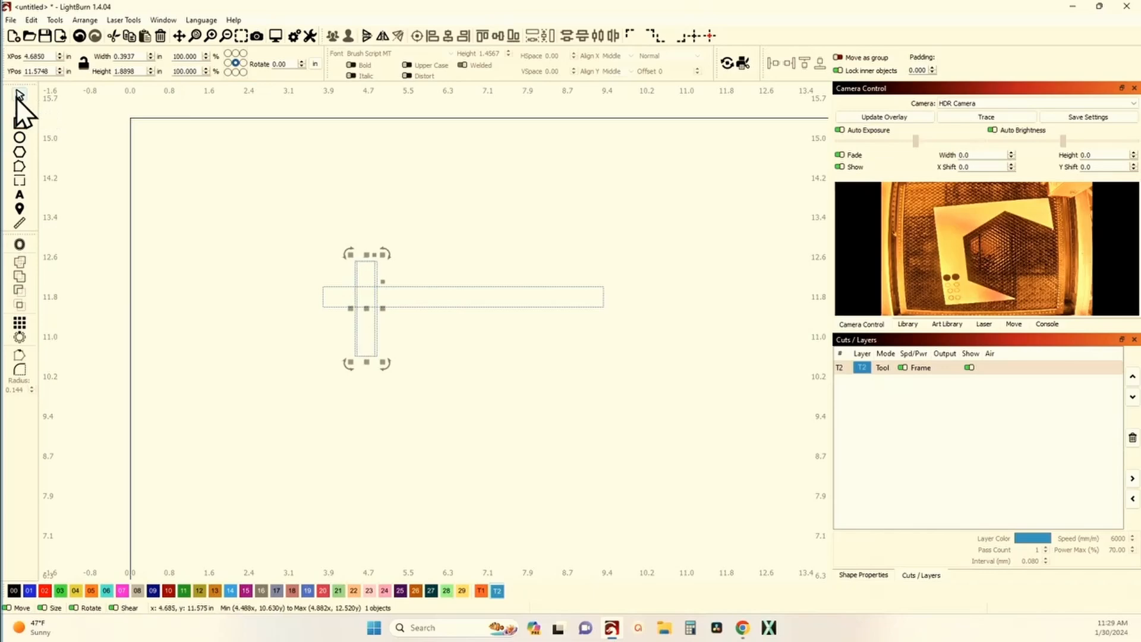
pyautogui.hotkey('ctrl', 'Right')
pyautogui.hotkey('ctrl', 'Right')
pyautogui.hotkey('ctrl', 'Right')
pyautogui.hotkey('ctrl', 'Right')
pyautogui.hotkey('ctrl', 'Right')
pyautogui.hotkey('ctrl', 'Right')
pyautogui.hotkey('ctrl', 'Right')
pyautogui.hotkey('ctrl', 'Right')
pyautogui.hotkey('ctrl', 'Right')
pyautogui.hotkey('ctrl', 'Right')
pyautogui.hotkey('ctrl', 'Right')
pyautogui.hotkey('ctrl', 'Right')
pyautogui.hotkey('ctrl', 'Right')
pyautogui.hotkey('ctrl', 'Right')
pyautogui.hotkey('ctrl', 'Right')
pyautogui.hotkey('ctrl', 'Right')
pyautogui.hotkey('ctrl', 'Right')
pyautogui.hotkey('ctrl', 'Right')
pyautogui.hotkey('ctrl', 'Right')
pyautogui.hotkey('ctrl', 'Right')
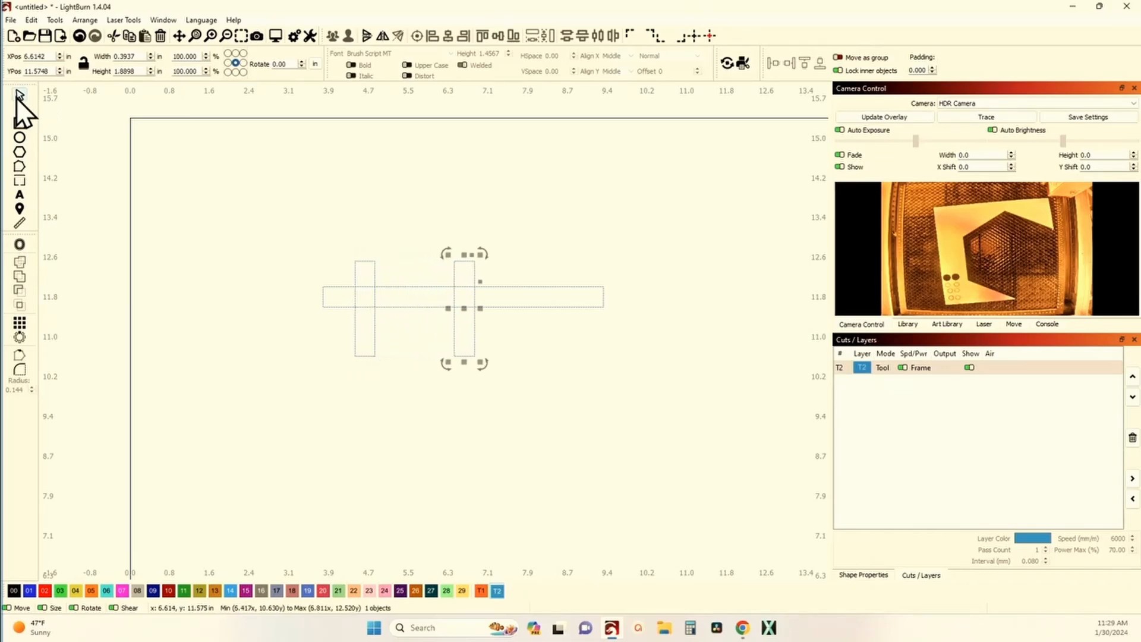
pyautogui.hotkey('ctrl', 'Right')
pyautogui.hotkey('ctrl', 'Right')
pyautogui.hotkey('ctrl', 'Right')
pyautogui.hotkey('ctrl', 'Right')
pyautogui.hotkey('ctrl', 'Right')
pyautogui.hotkey('ctrl', 'Right')
pyautogui.hotkey('ctrl', 'Right')
pyautogui.hotkey('ctrl', 'Right')
pyautogui.hotkey('ctrl', 'Right')
pyautogui.hotkey('ctrl', 'Right')
pyautogui.hotkey('ctrl', 'Right')
pyautogui.hotkey('ctrl', 'Right')
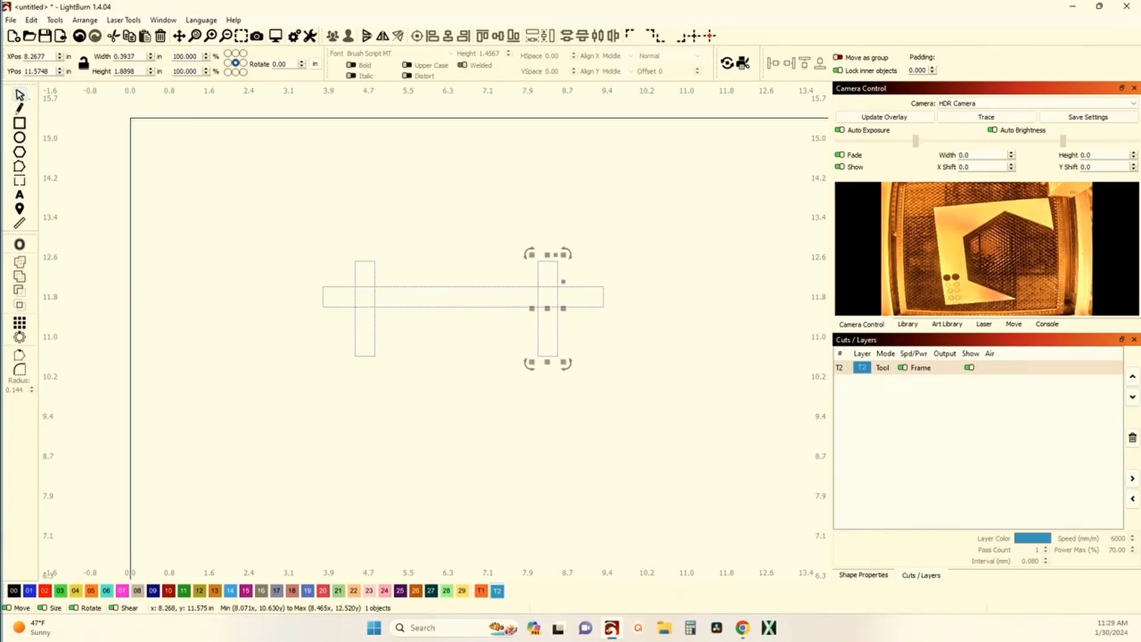
# Duplicate the horizontal bar and move the copy about 0.75 in down across the two uprights.
pyautogui.click(420, 294)
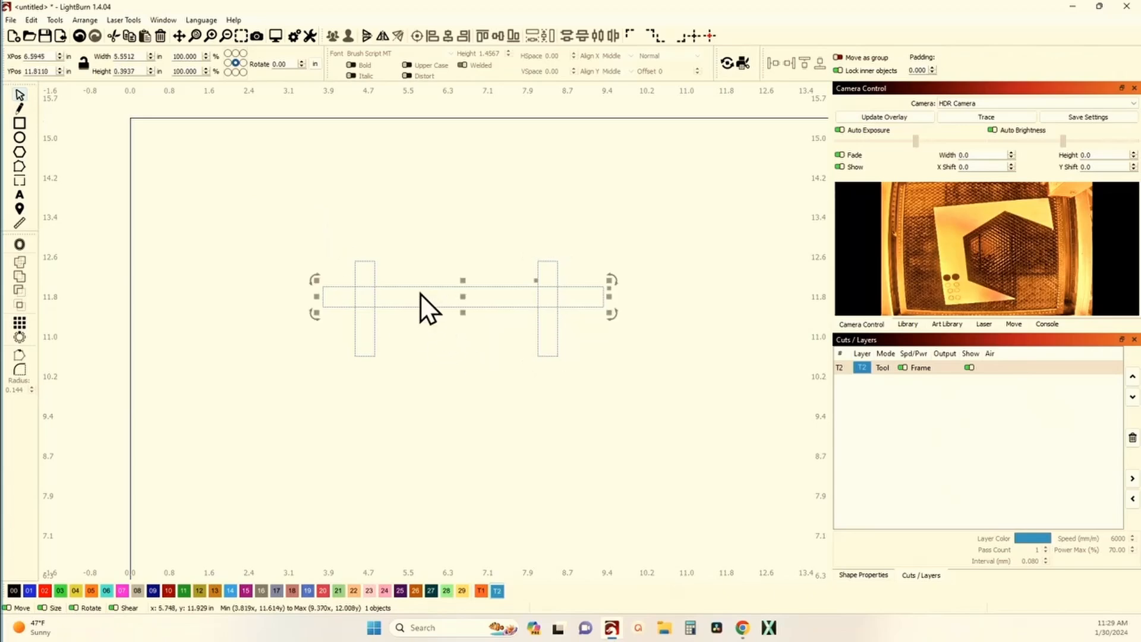
pyautogui.hotkey('ctrl', 'd')
pyautogui.hotkey('ctrl', 'Down')
pyautogui.hotkey('ctrl', 'Down')
pyautogui.hotkey('ctrl', 'Down')
pyautogui.hotkey('ctrl', 'Down')
pyautogui.hotkey('ctrl', 'Down')
pyautogui.hotkey('ctrl', 'Down')
pyautogui.hotkey('ctrl', 'Down')
pyautogui.hotkey('ctrl', 'Down')
pyautogui.hotkey('ctrl', 'Down')
pyautogui.hotkey('ctrl', 'Down')
pyautogui.hotkey('ctrl', 'Down')
pyautogui.hotkey('ctrl', 'Down')
pyautogui.hotkey('ctrl', 'Down')
pyautogui.hotkey('ctrl', 'Down')
pyautogui.hotkey('ctrl', 'Down')
pyautogui.hotkey('ctrl', 'Down')
pyautogui.hotkey('ctrl', 'Down')
pyautogui.hotkey('ctrl', 'Down')
pyautogui.hotkey('ctrl', 'Down')
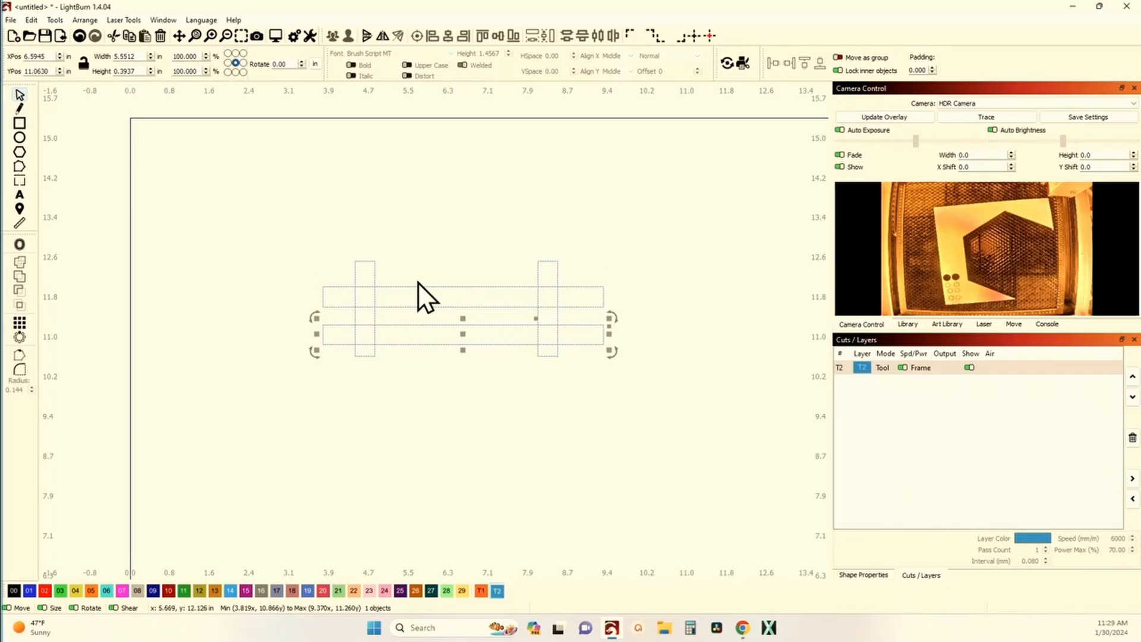
# Select both uprights and shift them down about 0.1 in to centre them over the two horizontal bars.
pyautogui.click(422, 364)
pyautogui.moveTo(587, 260); pyautogui.dragTo(324, 276)
pyautogui.press('Down')
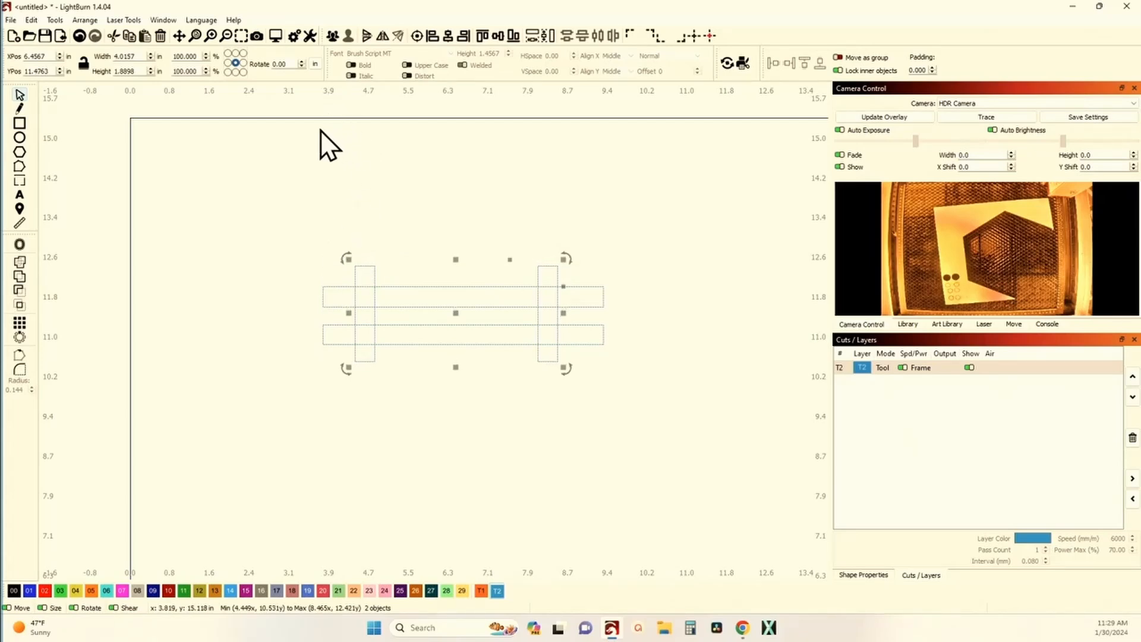
# Group the two uprights together and the two horizontal bars together.
pyautogui.click(333, 37)
pyautogui.moveTo(467, 380); pyautogui.dragTo(409, 284)
pyautogui.click(330, 37)
# Merge the upright group and the bar group into one stake-bed outline with Boolean Union, and select the result.
pyautogui.click(411, 199)
pyautogui.moveTo(384, 353); pyautogui.dragTo(354, 328)
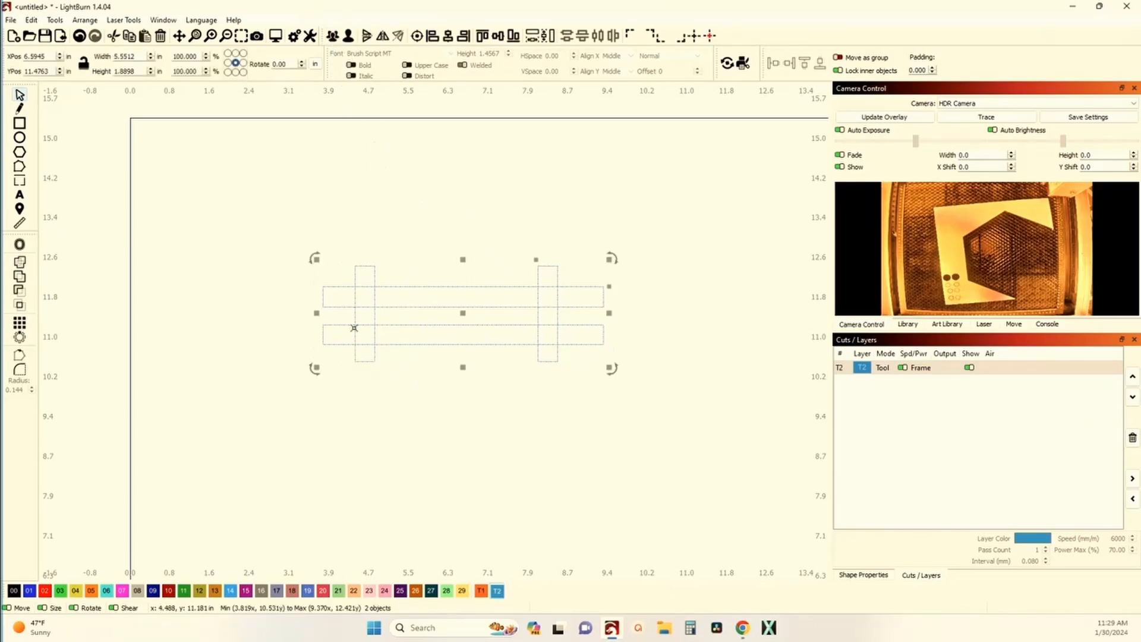
pyautogui.click(20, 274)
pyautogui.click(240, 276)
pyautogui.scroll(3, 455, 316)
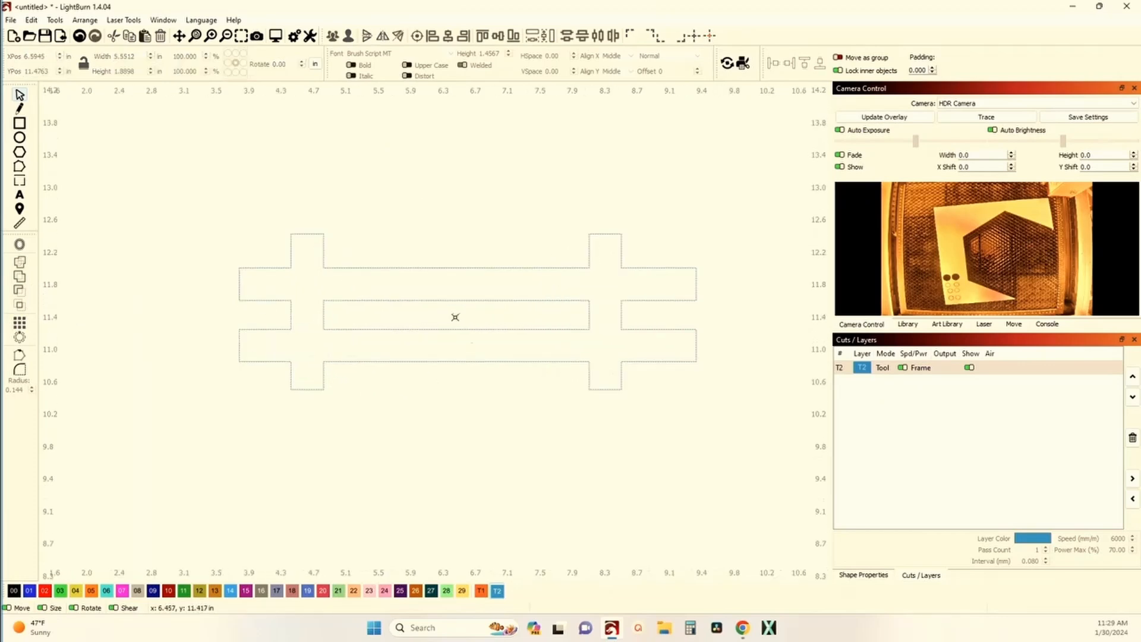
pyautogui.click(288, 363)
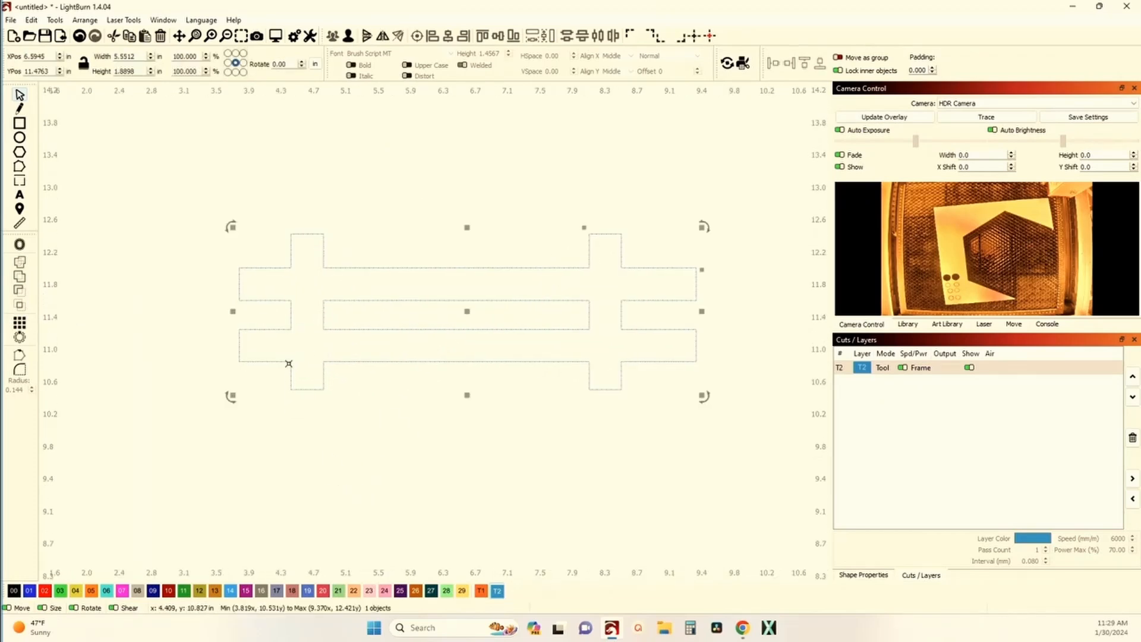
# Assign the stake-bed outline to layer 00 as a fill and preview the engraving up close.
pyautogui.click(16, 594)
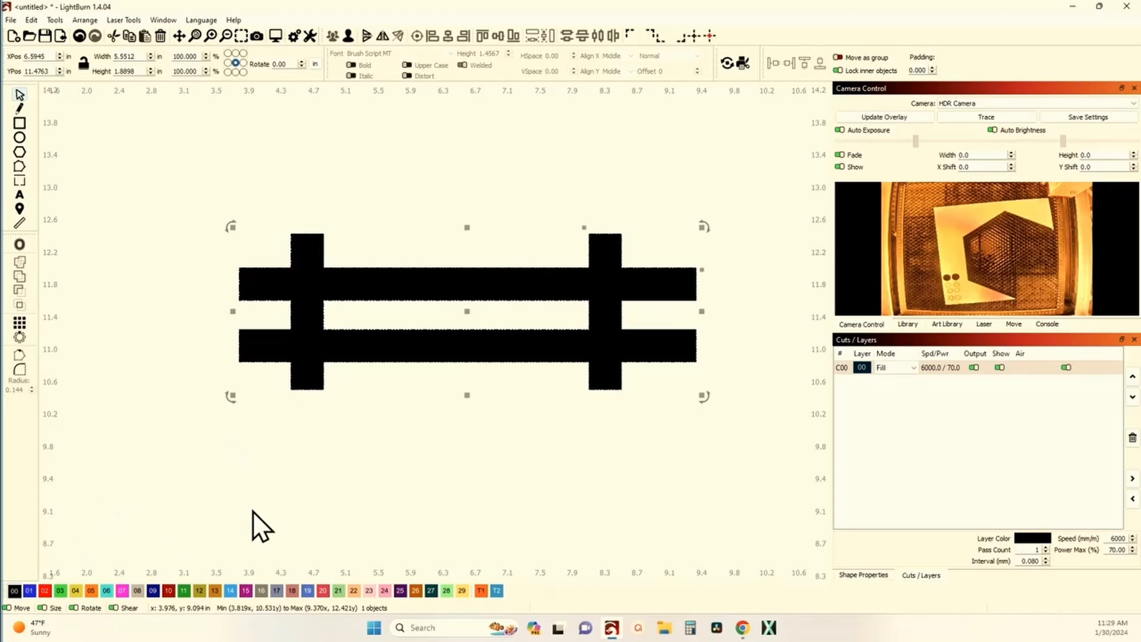
pyautogui.click(275, 37)
pyautogui.click(751, 138)
pyautogui.scroll(5, 693, 256)
pyautogui.scroll(-7, 511, 255)
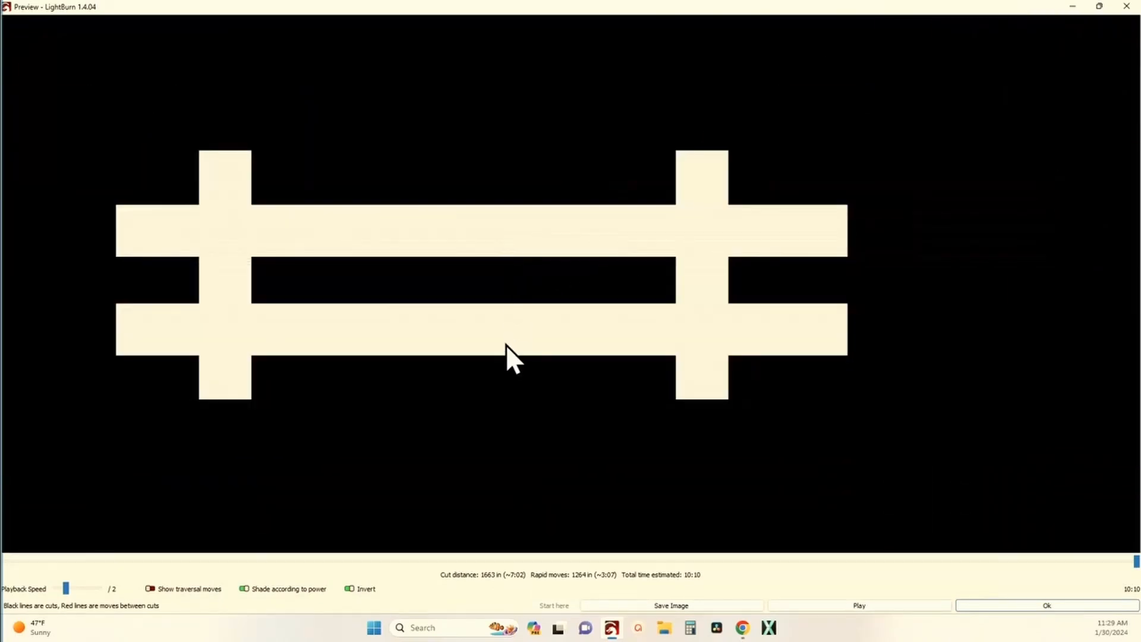
pyautogui.click(1127, 7)
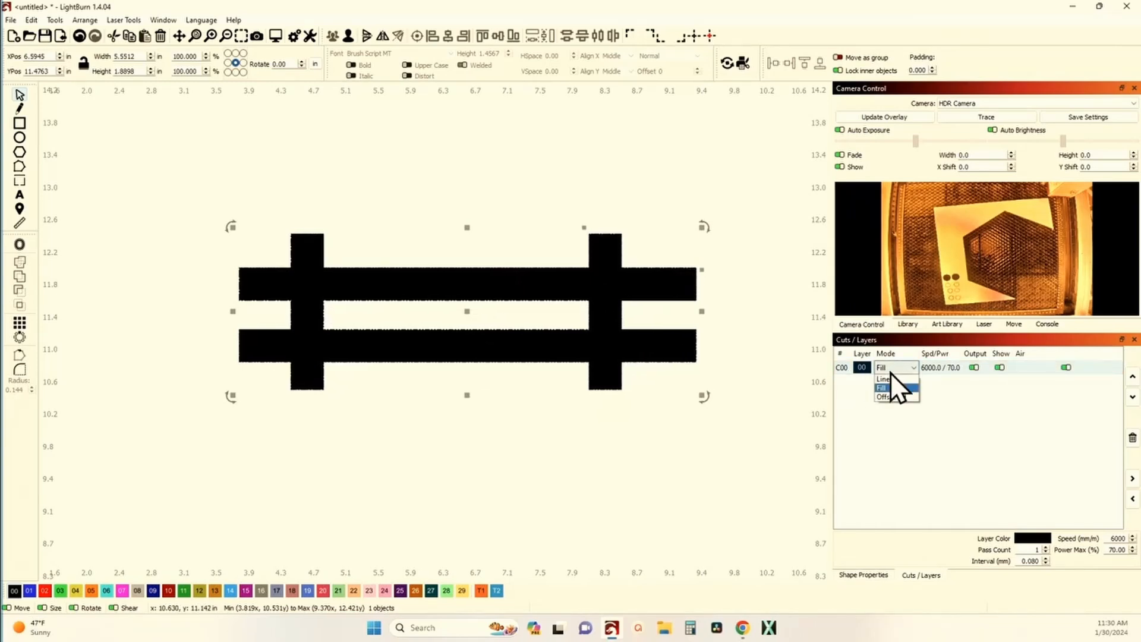
# Set layer C00's fill line interval to 0.5 mm and preview the shape.
pyautogui.doubleClick(844, 367)
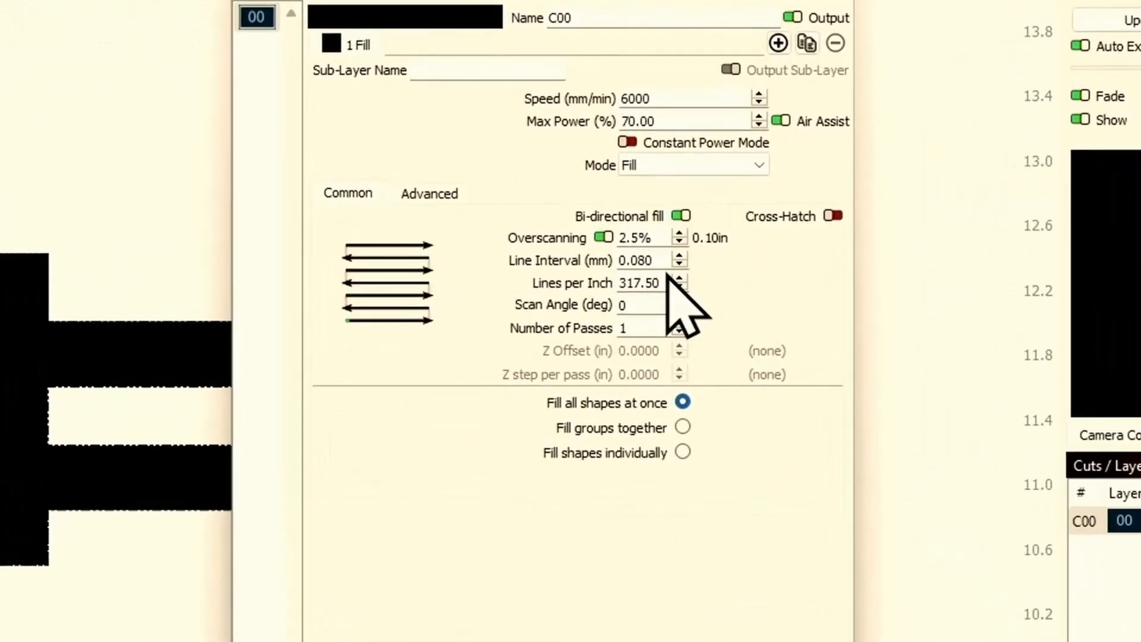
pyautogui.moveTo(660, 259); pyautogui.dragTo(570, 260)
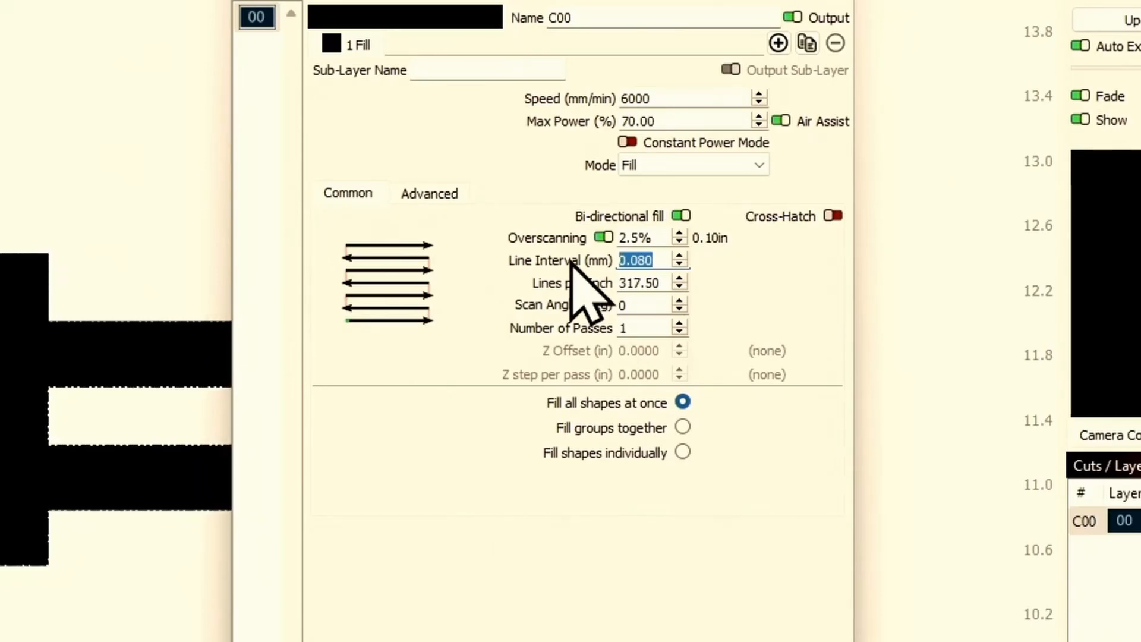
pyautogui.write('.5')
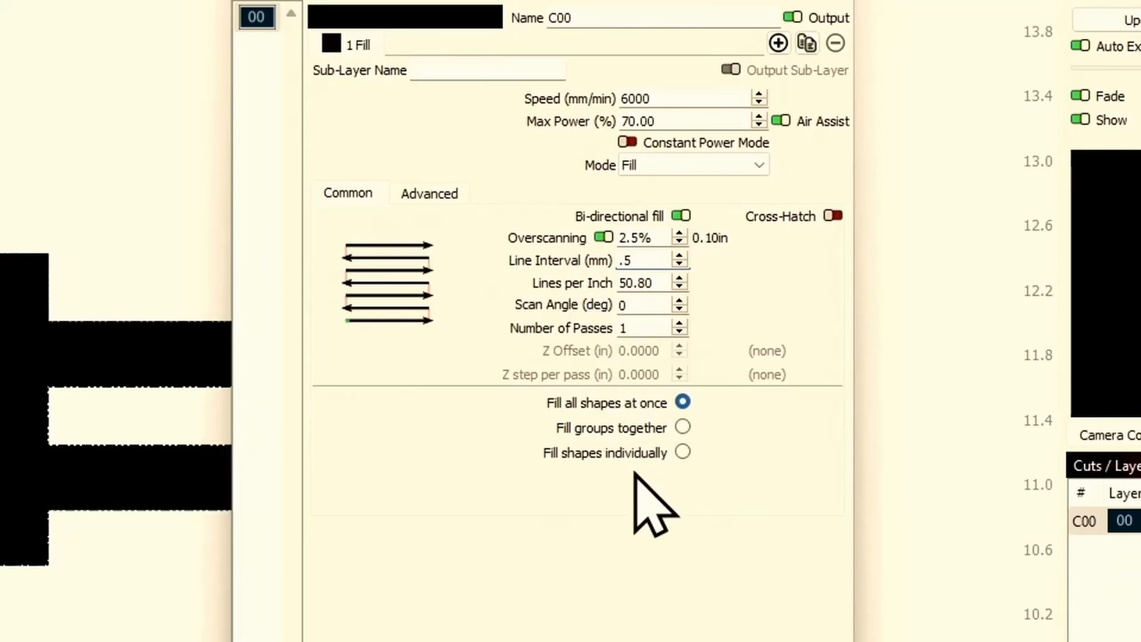
pyautogui.press('Return')
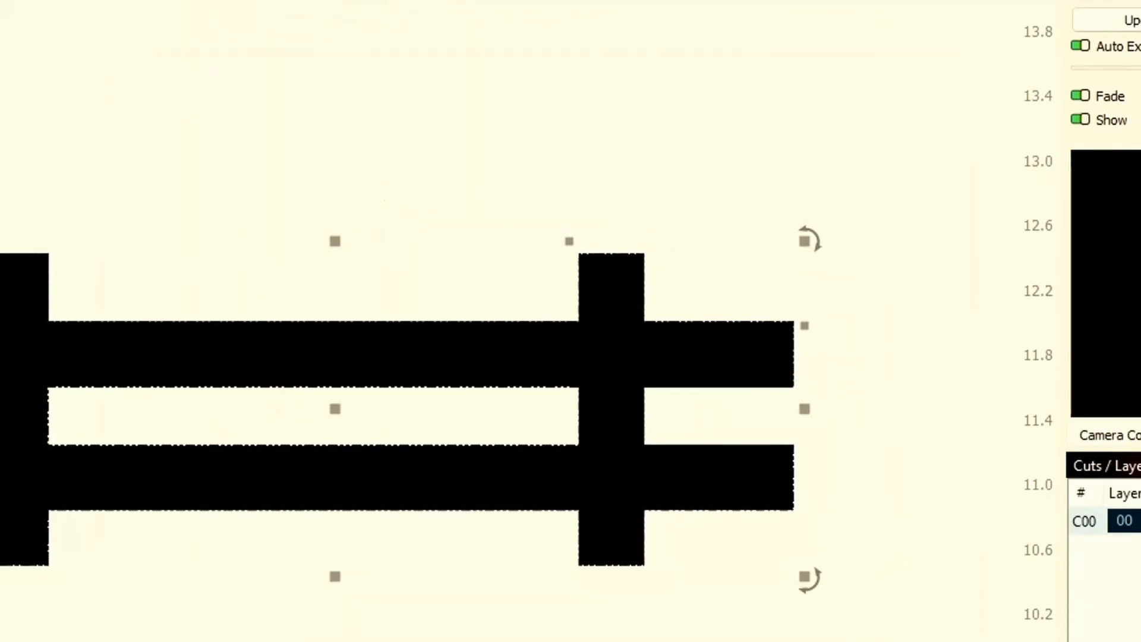
pyautogui.hotkey('alt', 'p')
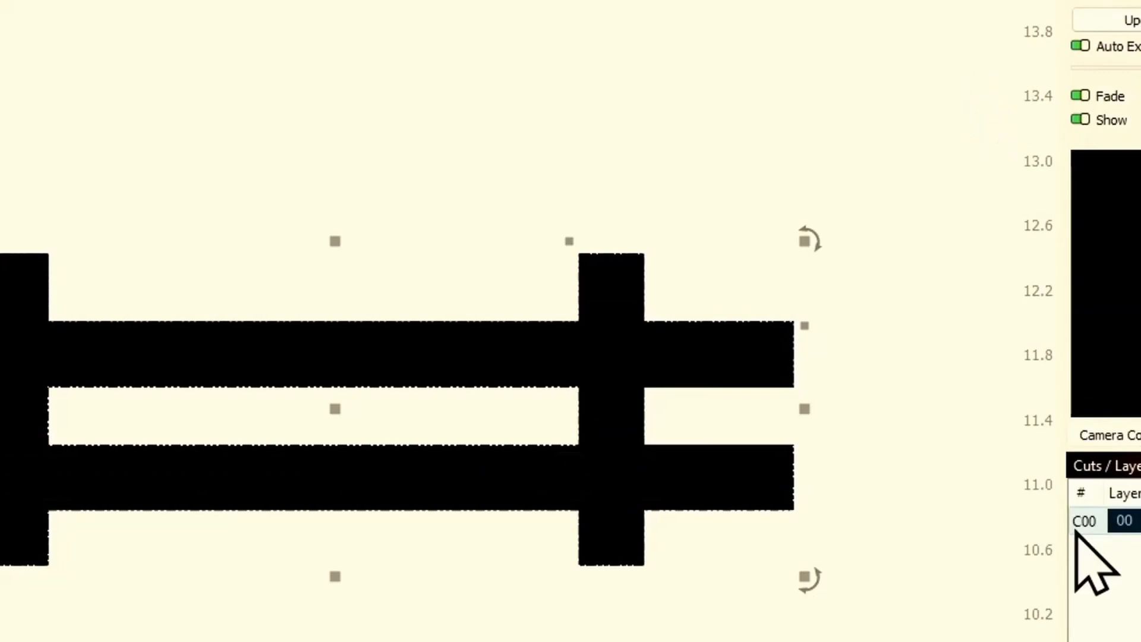
# Set layer C00's fill line interval to 0.9 mm and preview the line spacing.
pyautogui.doubleClick(1083, 522)
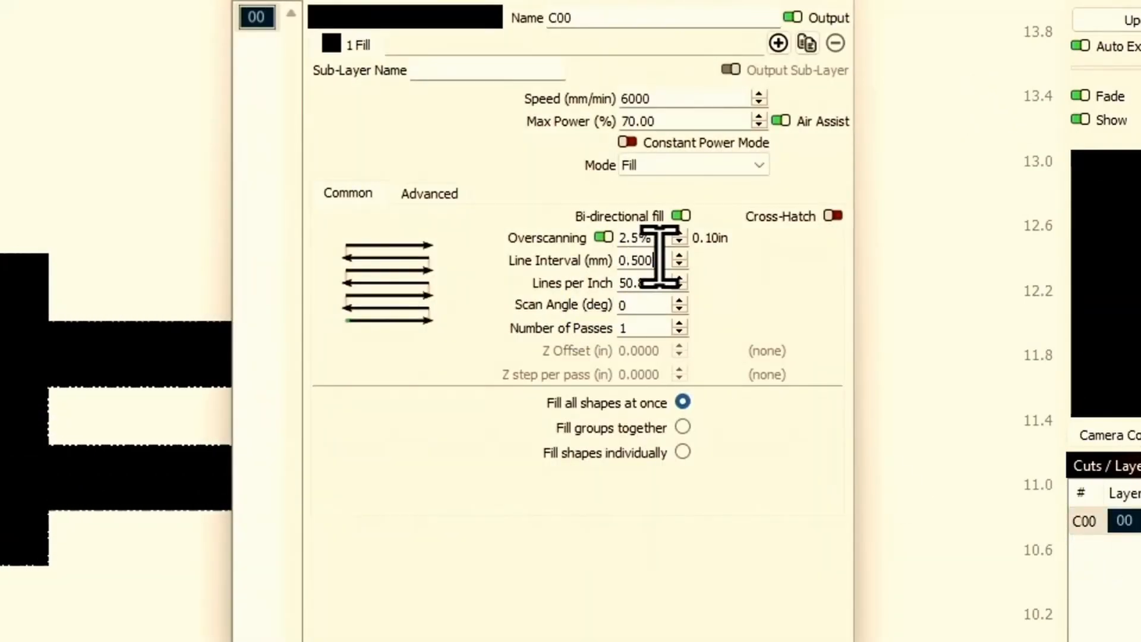
pyautogui.doubleClick(657, 261)
pyautogui.write('.9')
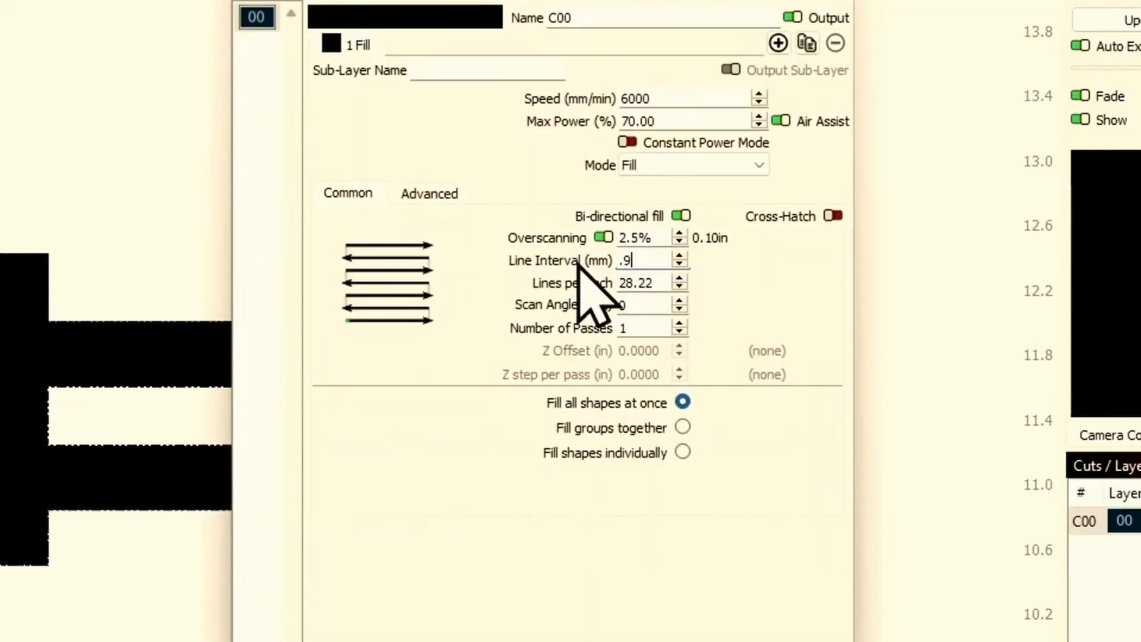
pyautogui.press('Return')
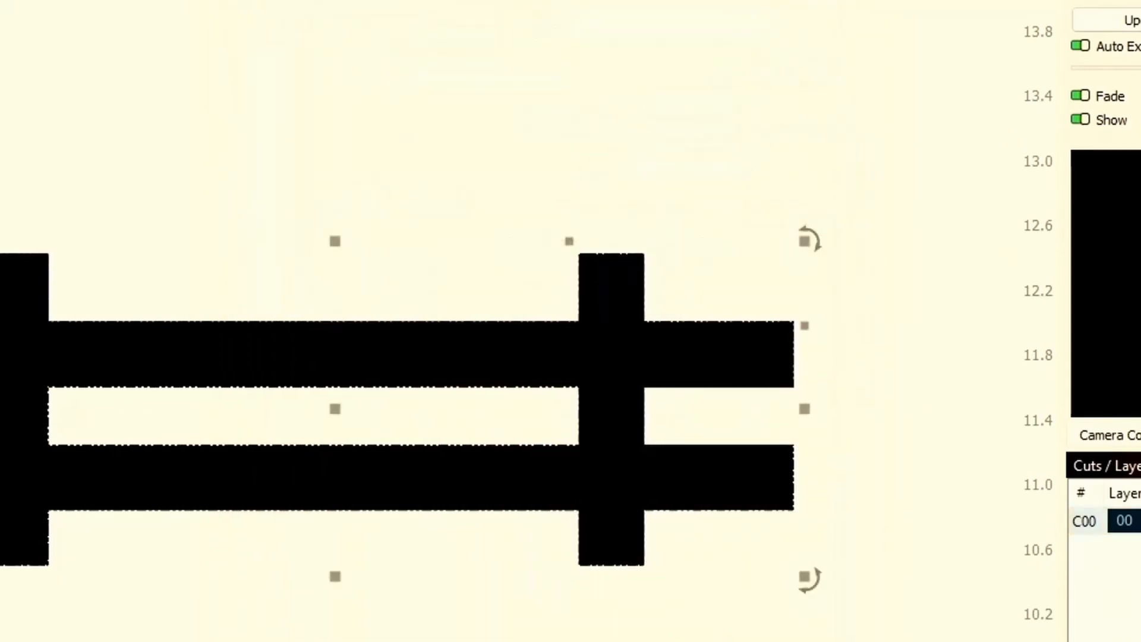
pyautogui.hotkey('alt', 'p')
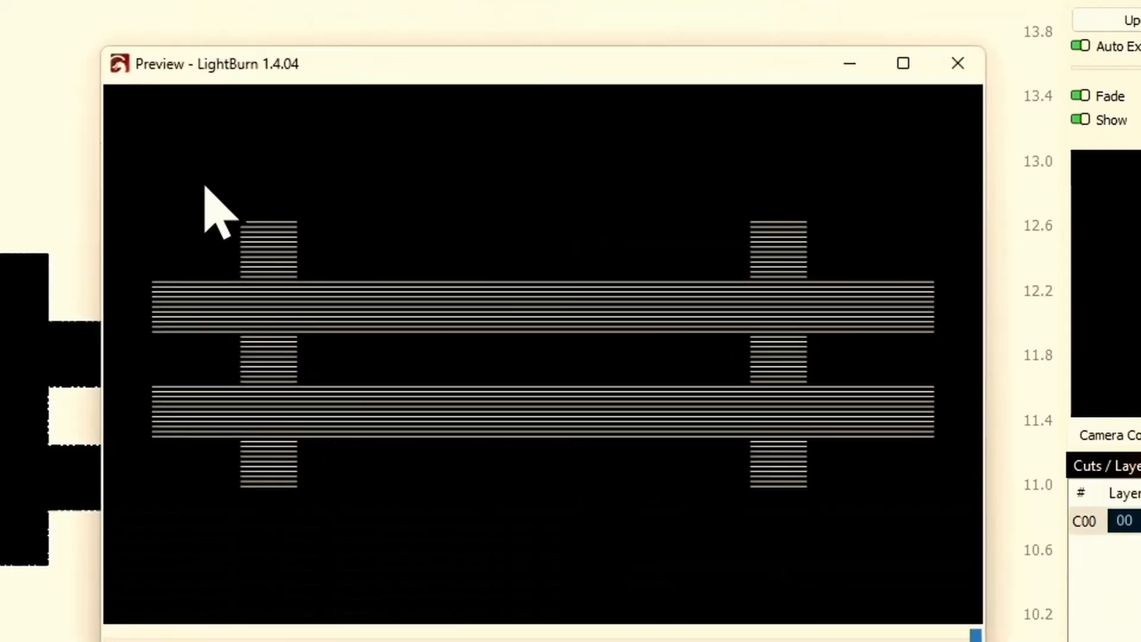
pyautogui.click(903, 64)
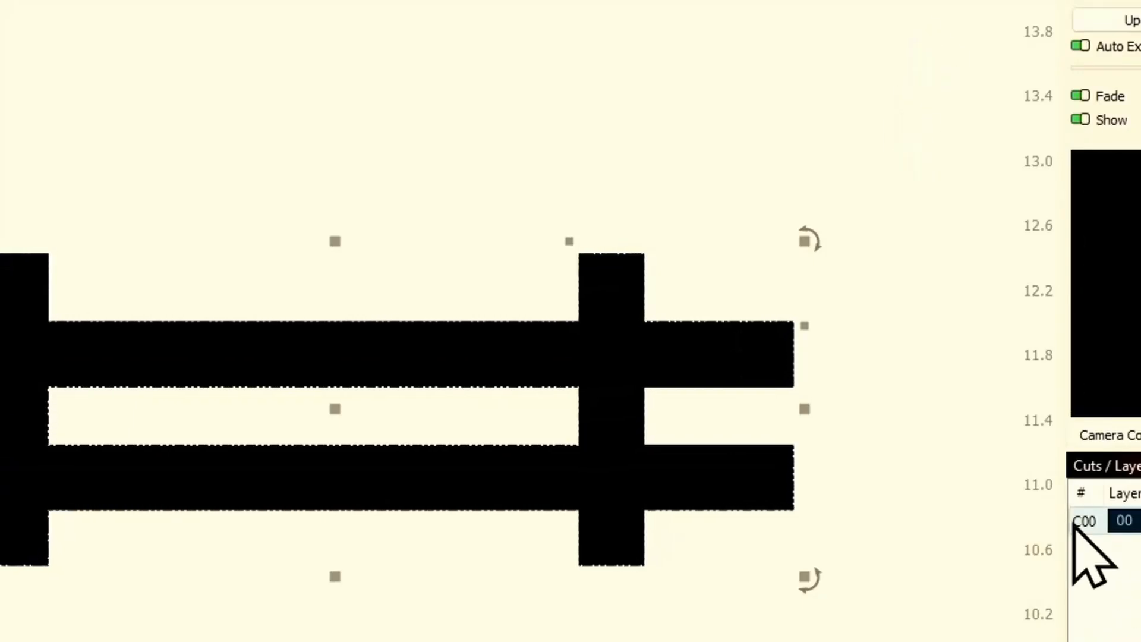
# Set layer C00's scan angle to 90 degrees and preview the fill lines up close.
pyautogui.doubleClick(1075, 527)
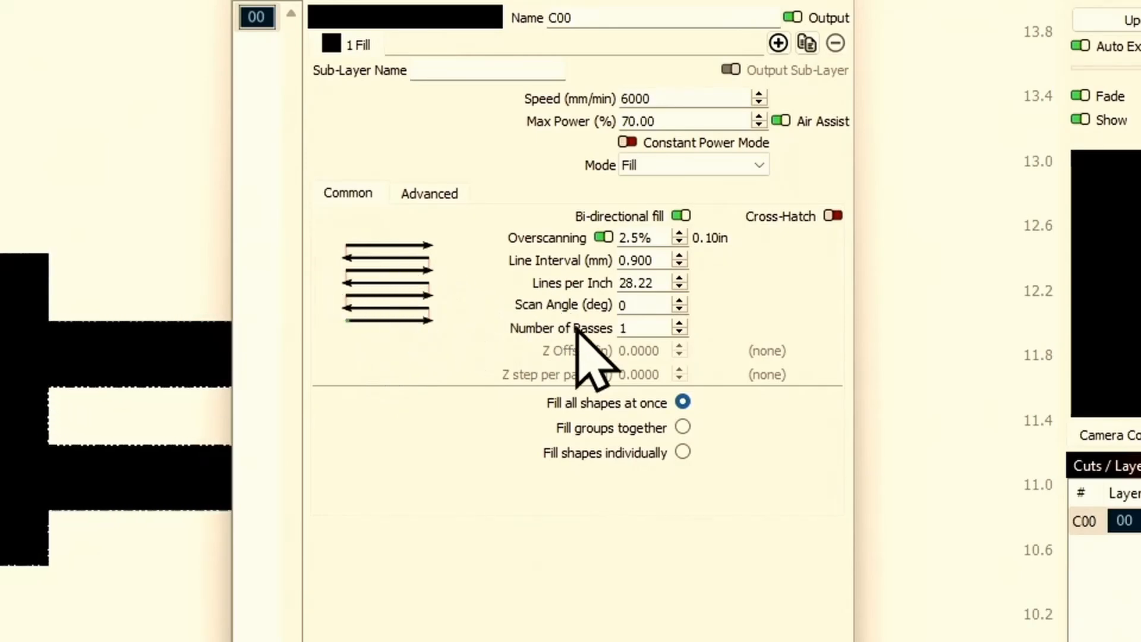
pyautogui.doubleClick(622, 305)
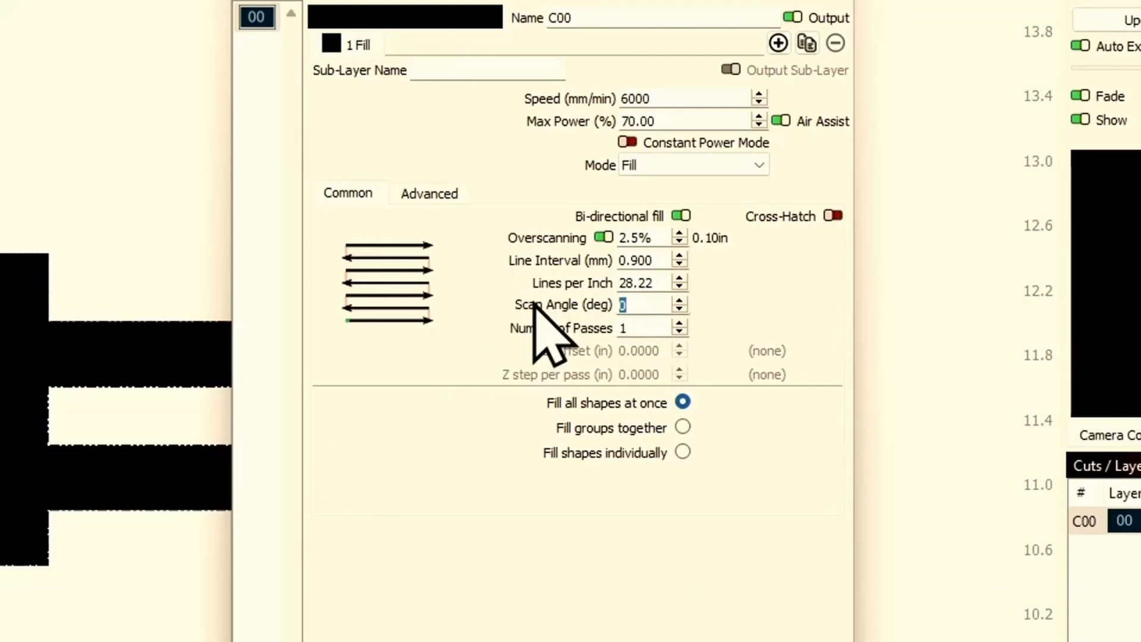
pyautogui.write('90')
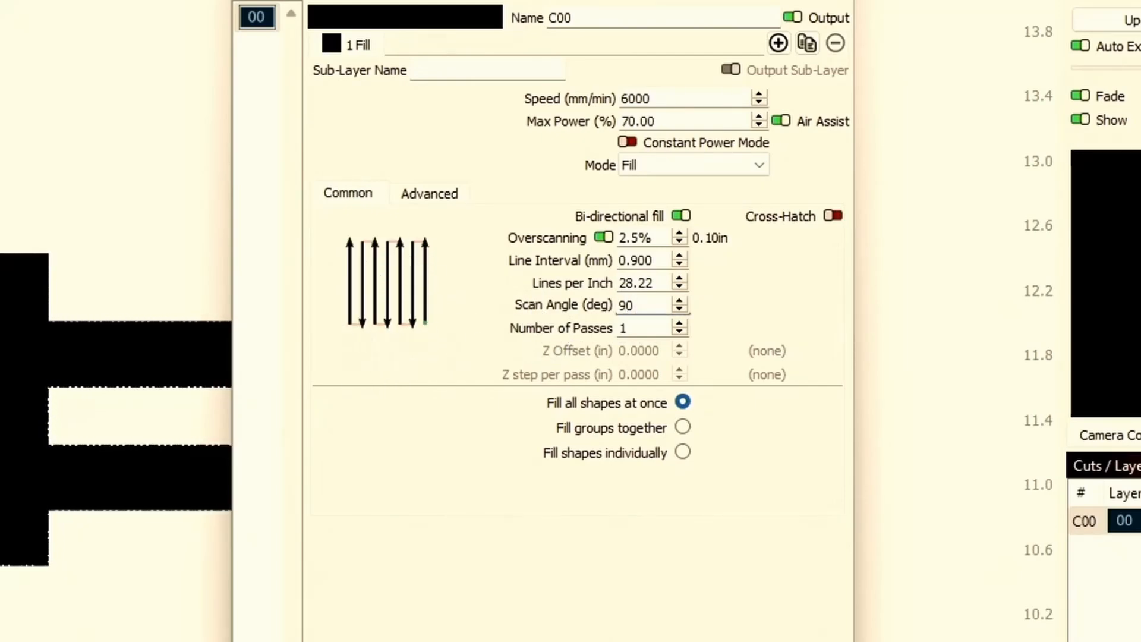
pyautogui.press('Return')
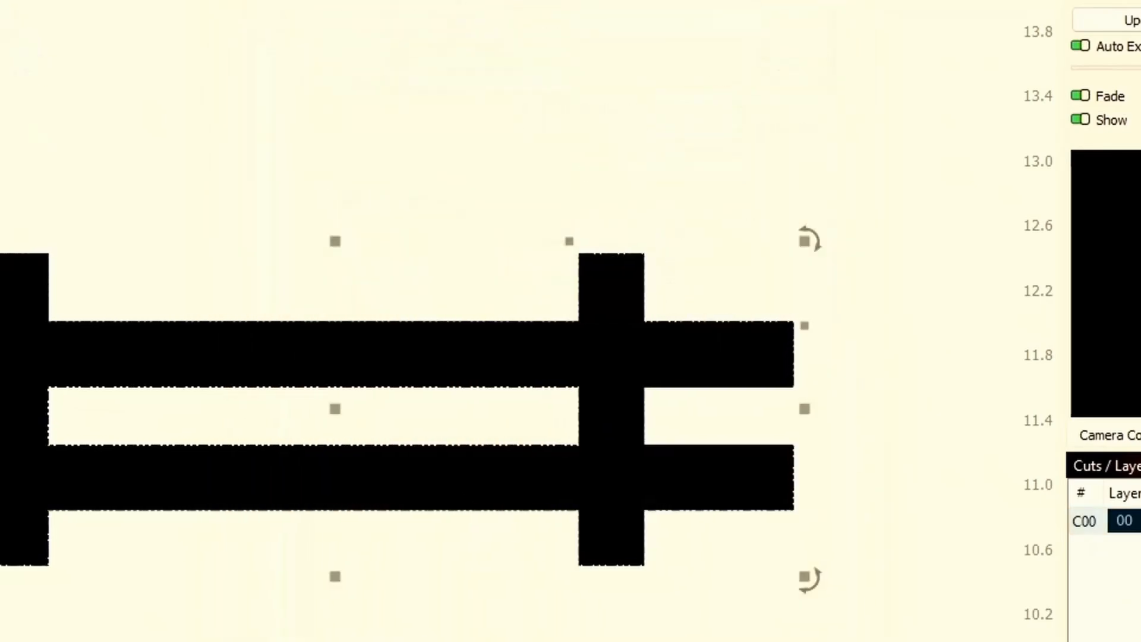
pyautogui.hotkey('alt', 'p')
pyautogui.scroll(10, 297, 335)
pyautogui.scroll(-8, 495, 273)
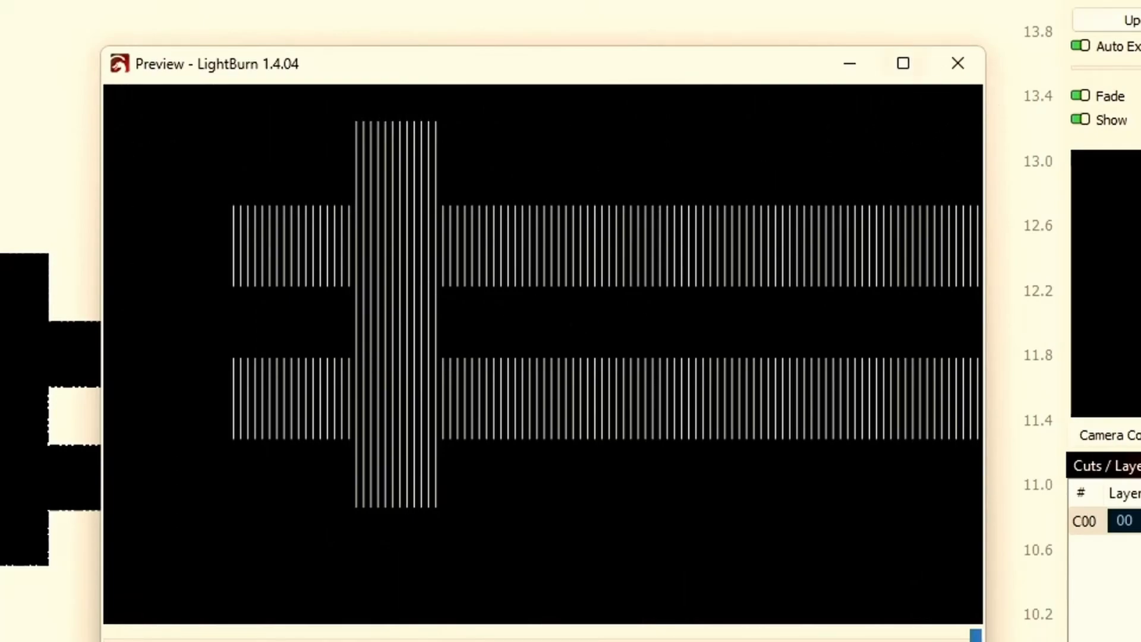
pyautogui.click(956, 64)
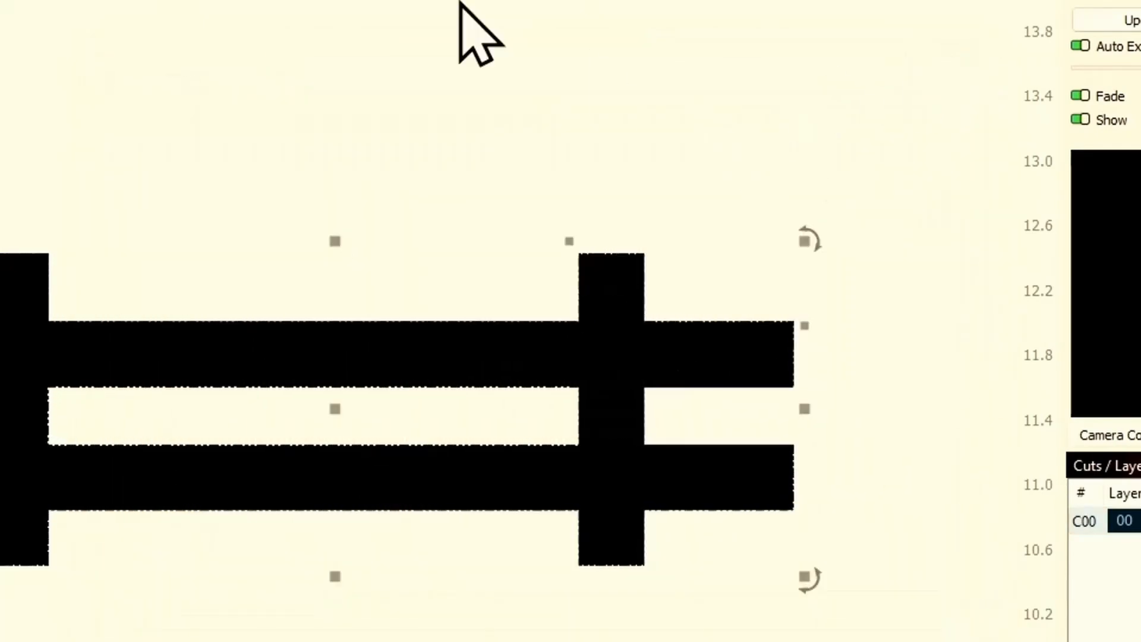
# Turn on Cross-Hatch for layer C00's fill and accept the cut settings.
pyautogui.doubleClick(1097, 522)
pyautogui.click(833, 216)
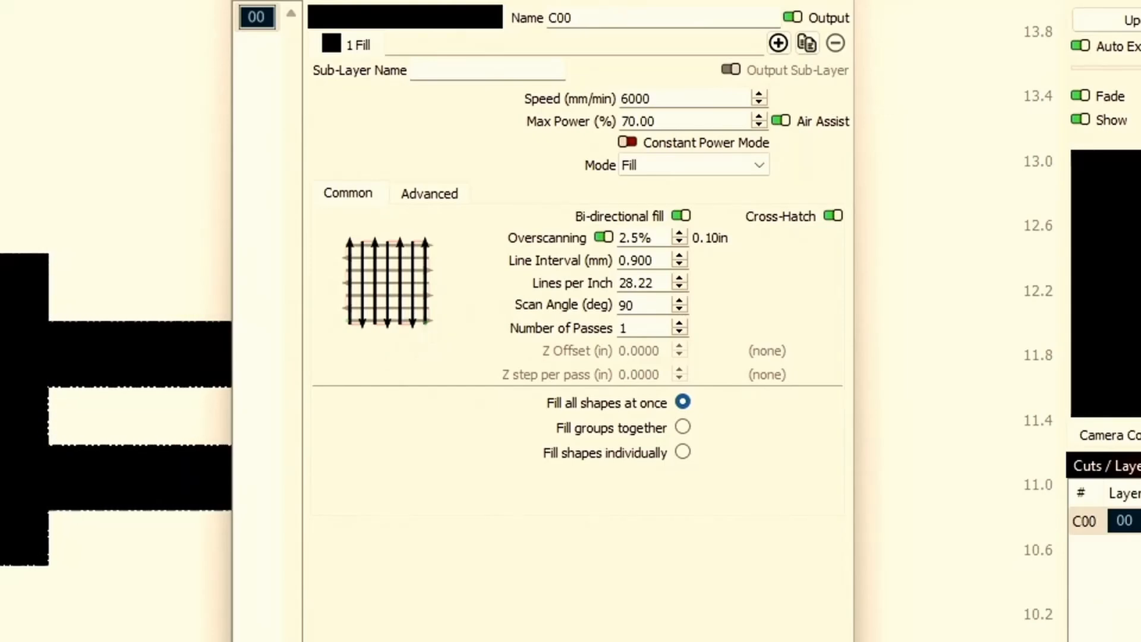
pyautogui.click(714, 641)
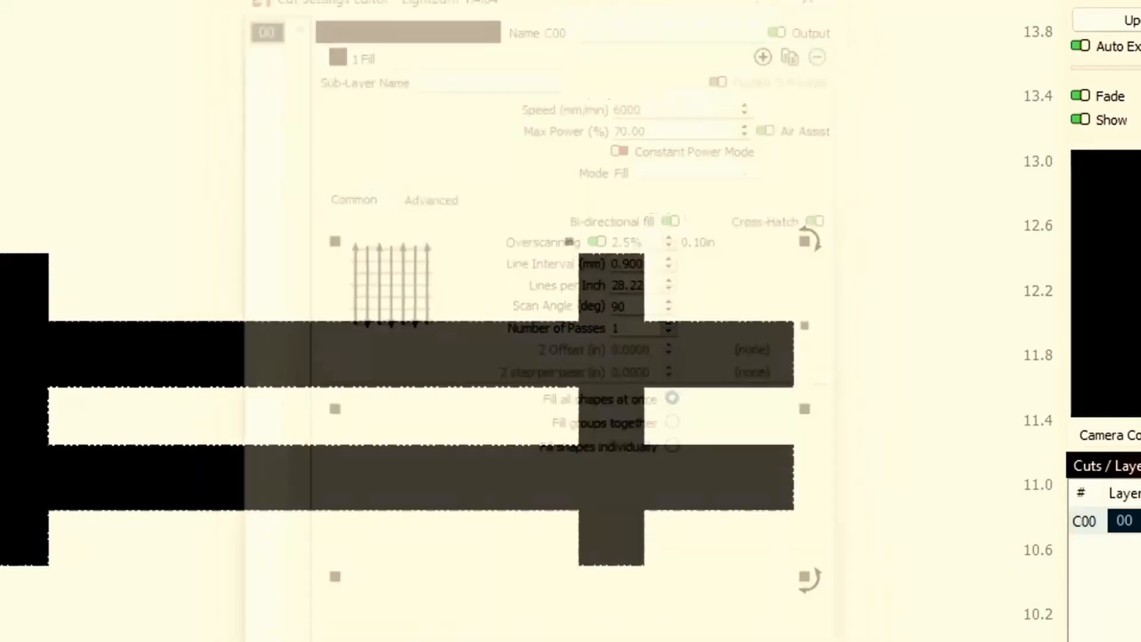
# Preview the cross-hatched stake bed enlarged and examine the grid pattern along the bars and uprights.
pyautogui.hotkey('alt', 'p')
pyautogui.scroll(5, 566, 387)
pyautogui.scroll(3, 642, 306)
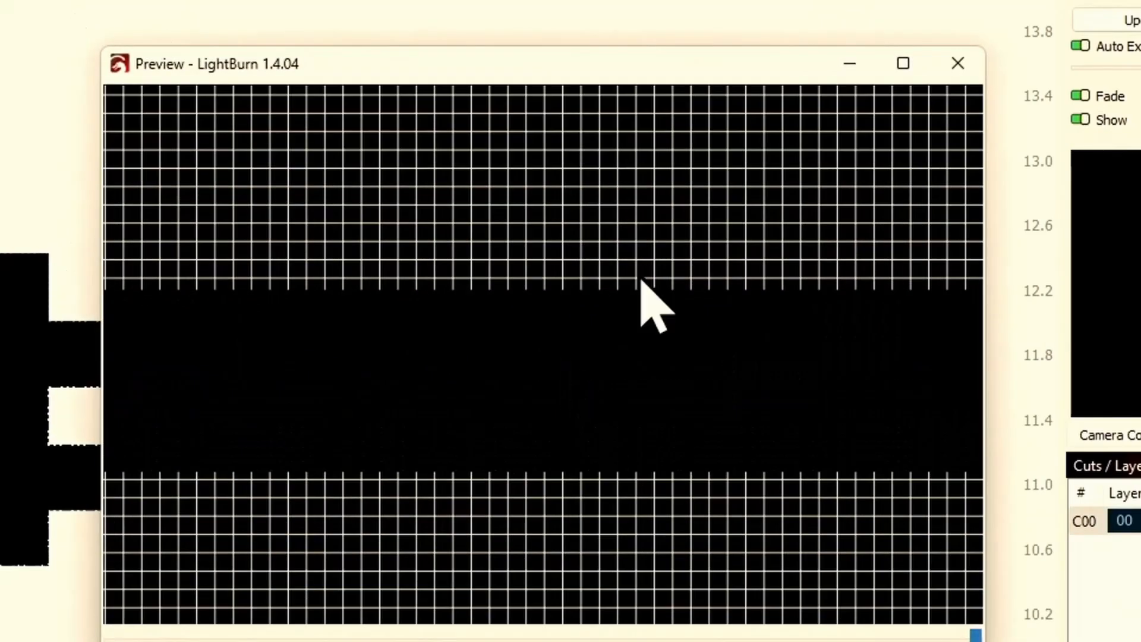
pyautogui.click(899, 66)
pyautogui.scroll(-4, 425, 244)
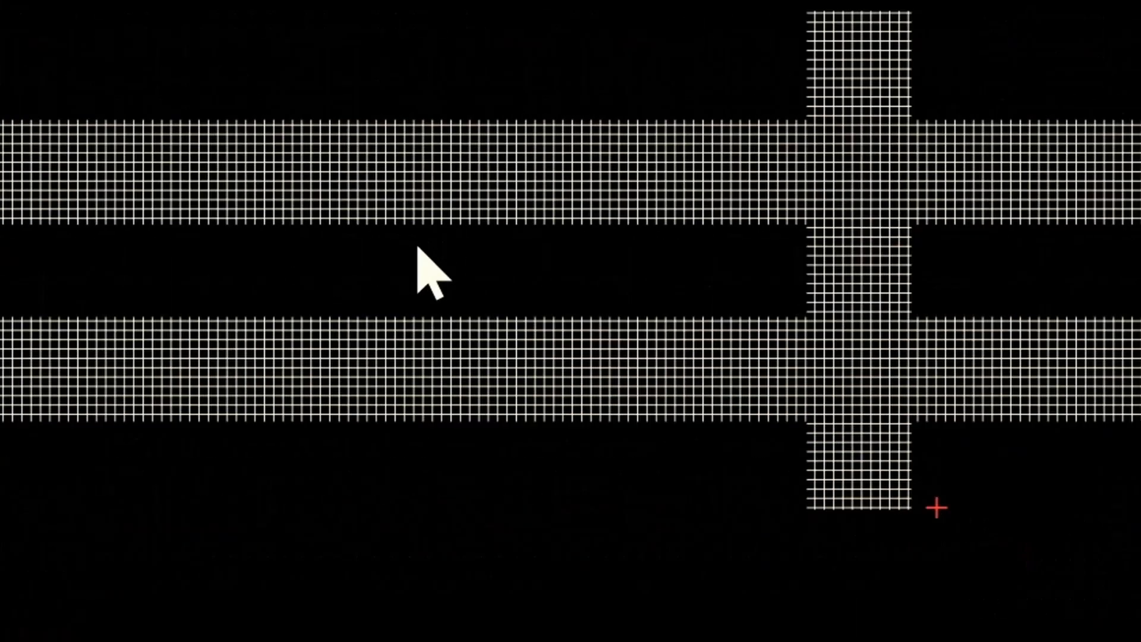
pyautogui.moveTo(420, 255); pyautogui.dragTo(502, 300)
pyautogui.scroll(4, 1, 228)
pyautogui.scroll(3, 1, 229)
pyautogui.scroll(-3, 1, 228)
pyautogui.scroll(-1, 328, 310)
pyautogui.scroll(-1, 328, 310)
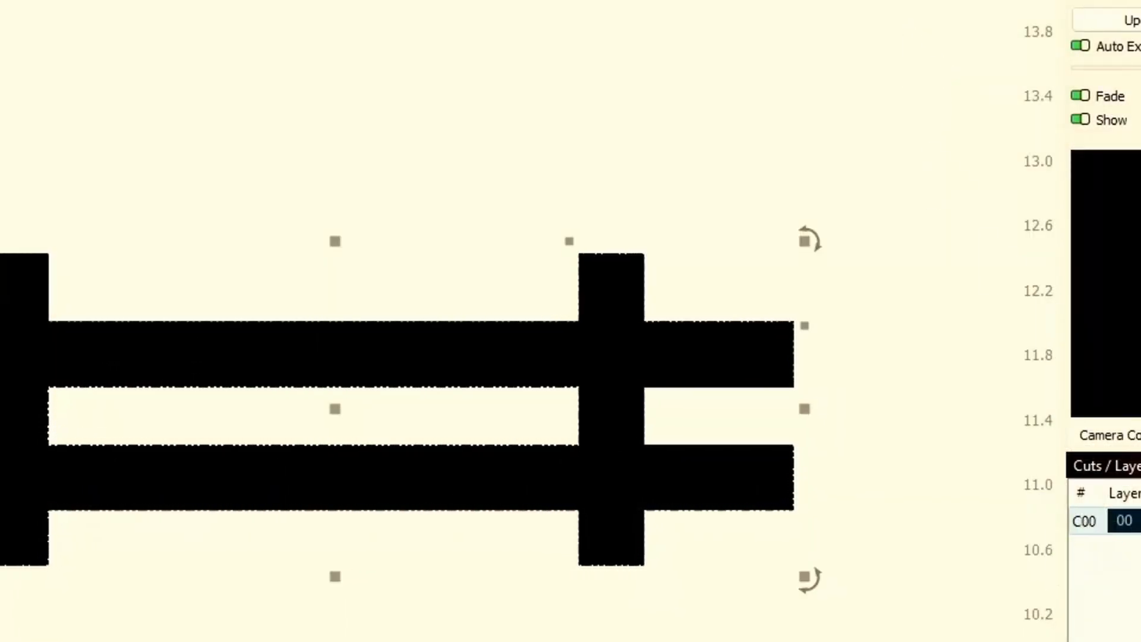
# Set the cross-hatch scan angle of layer C00 to 22 degrees and preview the angled pattern.
pyautogui.doubleClick(1083, 521)
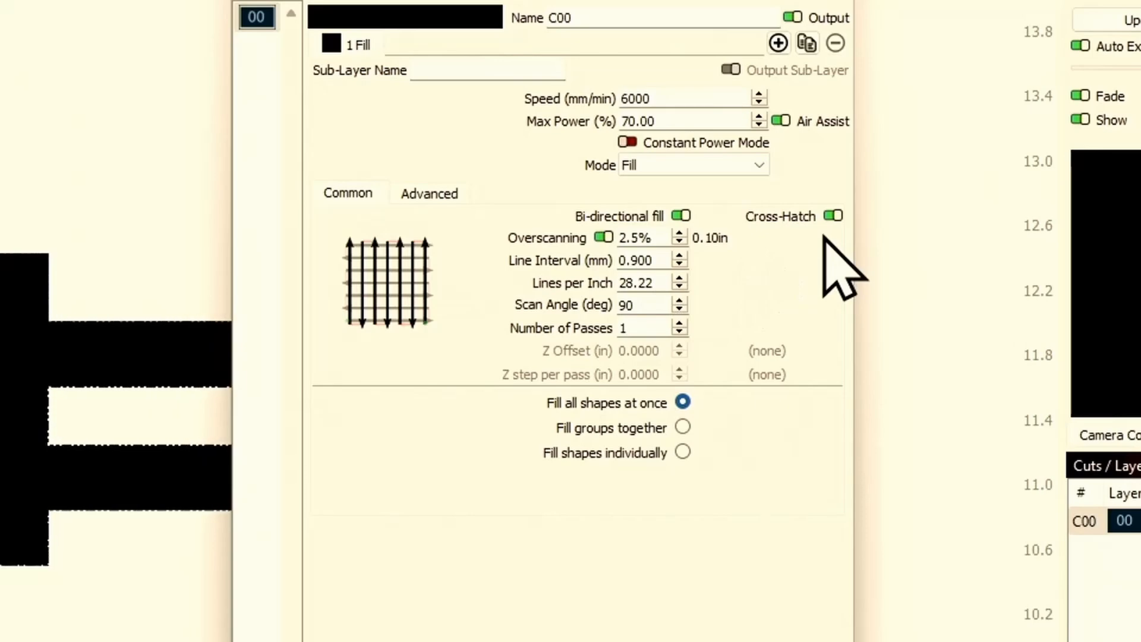
pyautogui.moveTo(657, 308); pyautogui.dragTo(526, 315)
pyautogui.write('22')
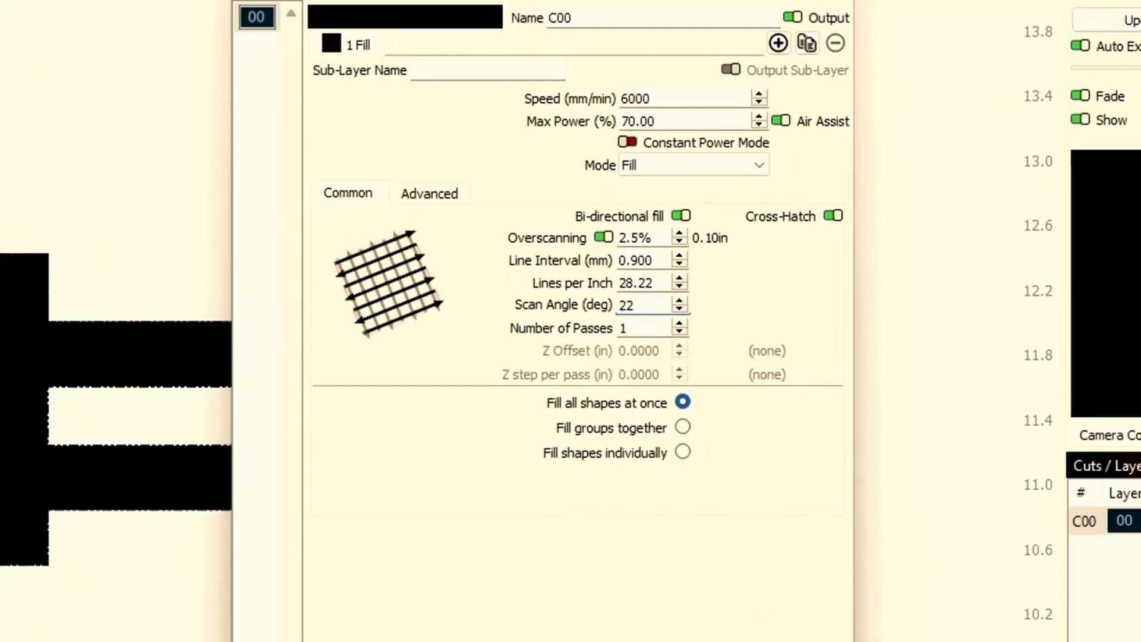
pyautogui.press('Return')
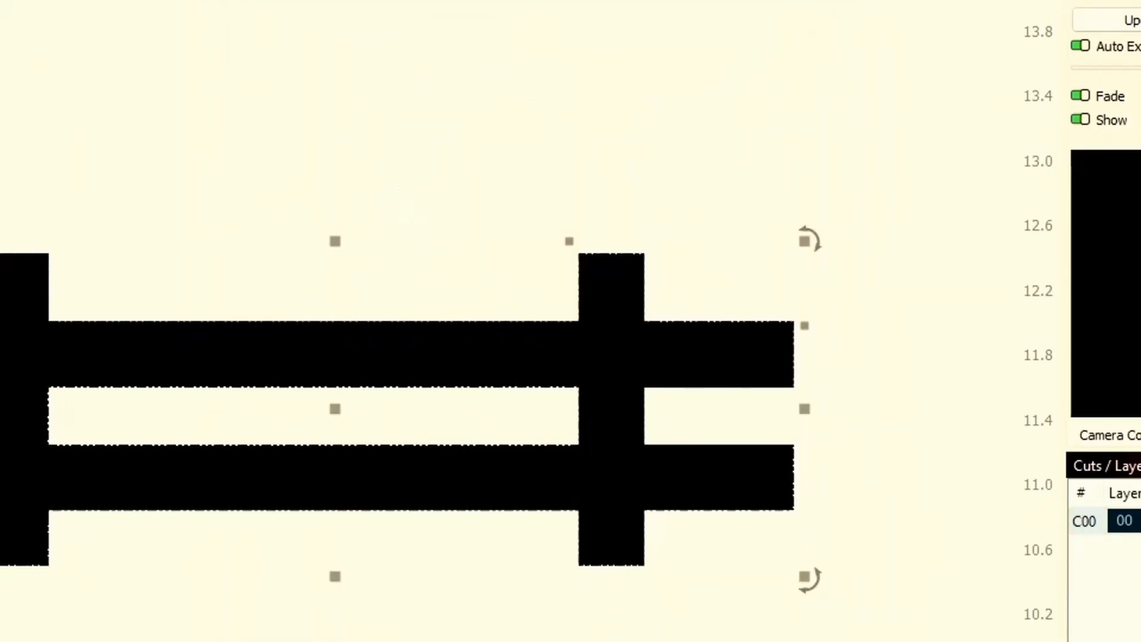
pyautogui.hotkey('alt', 'p')
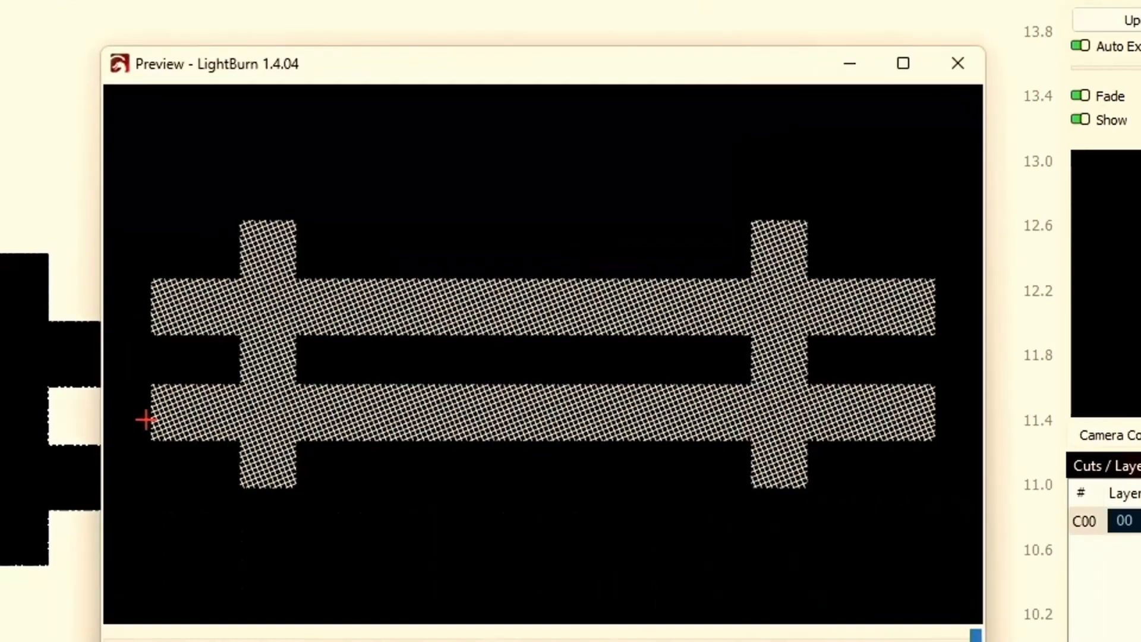
pyautogui.click(895, 65)
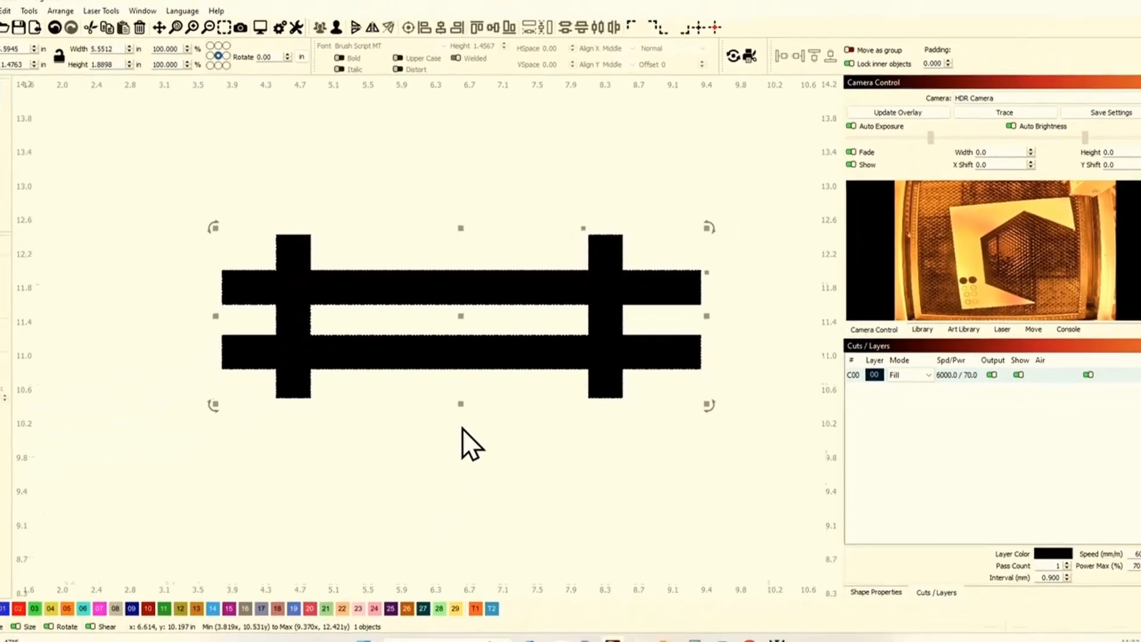
# Switch layer C00 from Fill to Offset Fill mode and preview the stake-bed shape.
pyautogui.moveTo(501, 398)
pyautogui.mouseDown()
pyautogui.moveTo(453, 411)
pyautogui.moveTo(438, 389)
pyautogui.mouseUp()
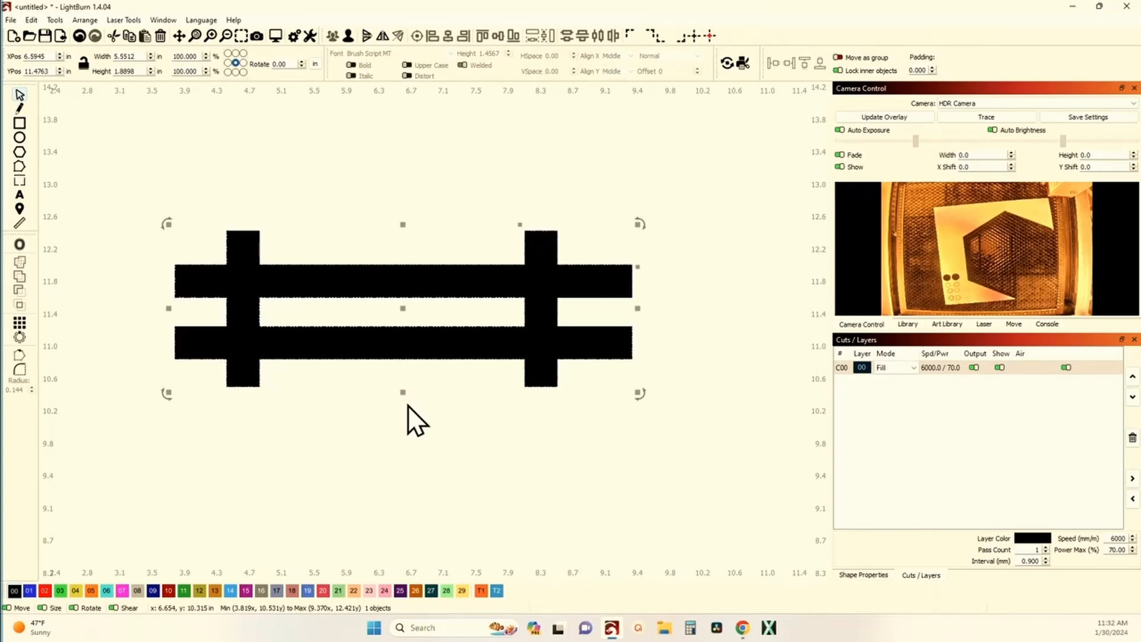
pyautogui.click(890, 367)
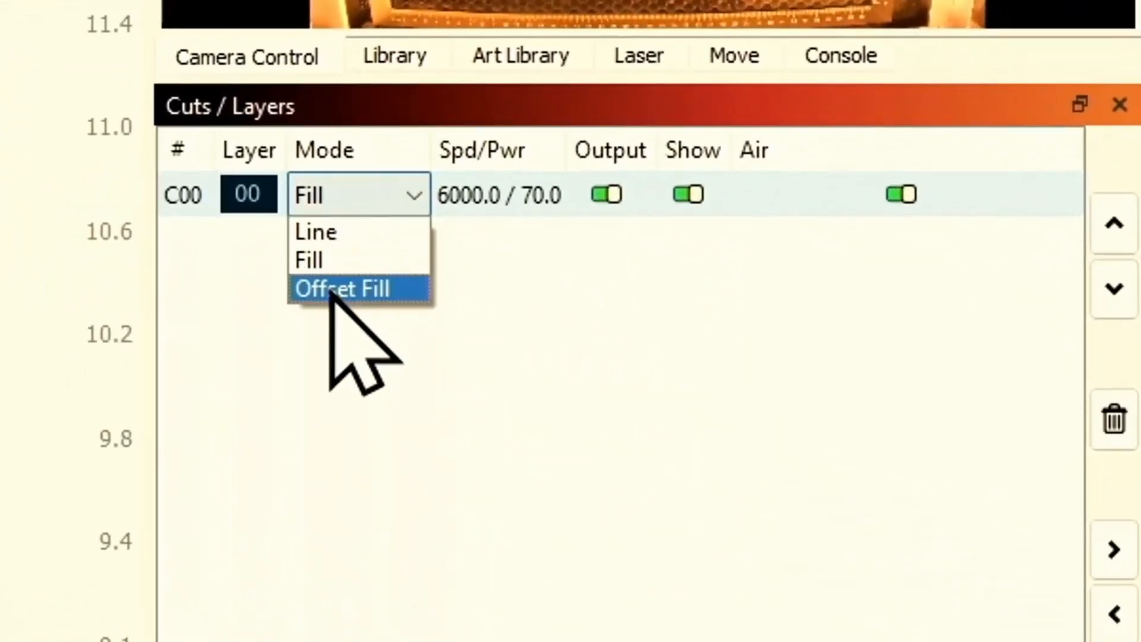
pyautogui.click(332, 291)
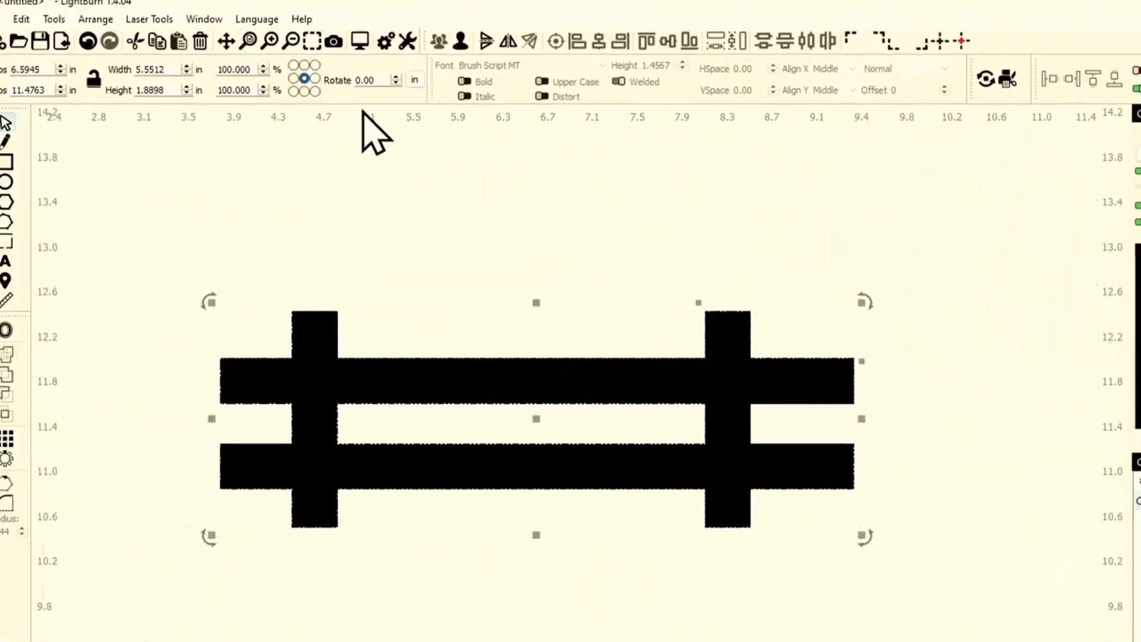
pyautogui.doubleClick(1140, 158)
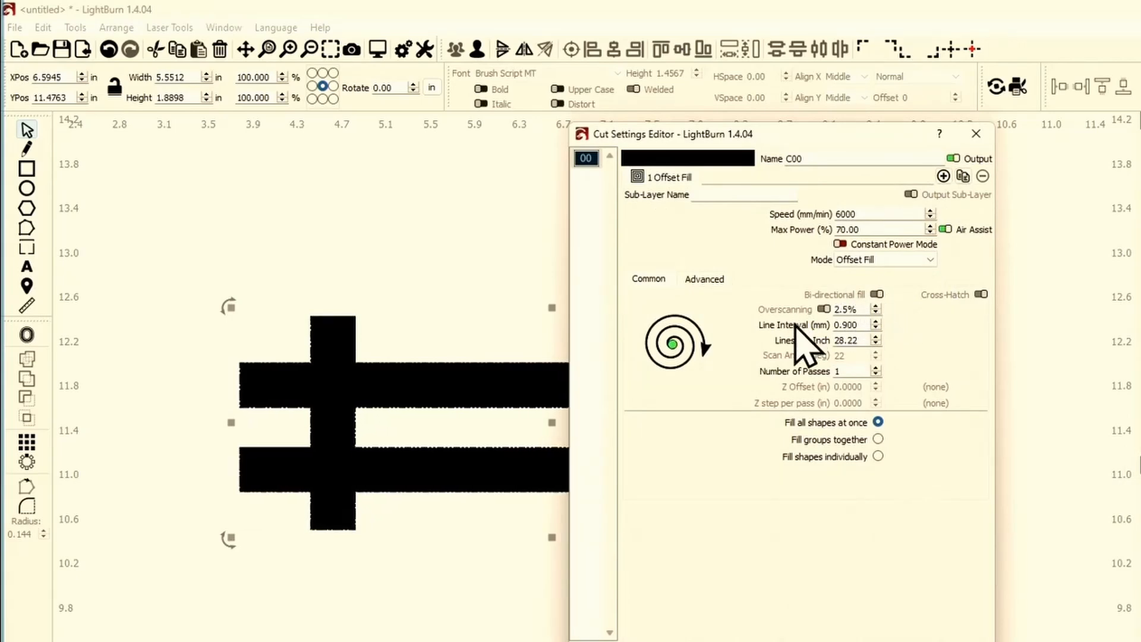
pyautogui.press('Escape')
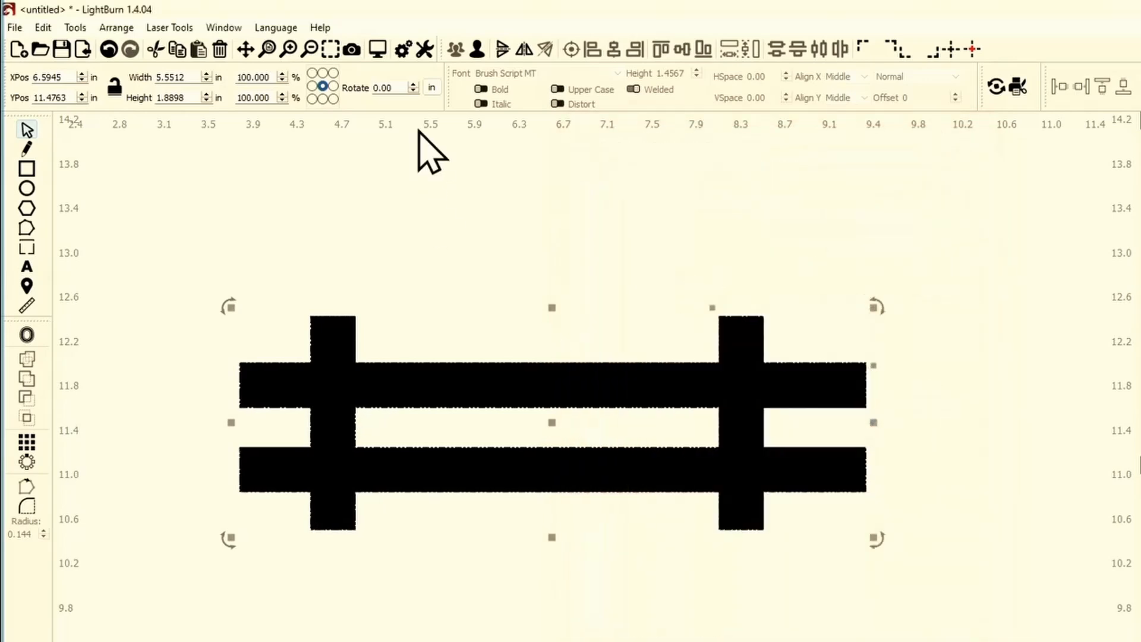
pyautogui.click(377, 49)
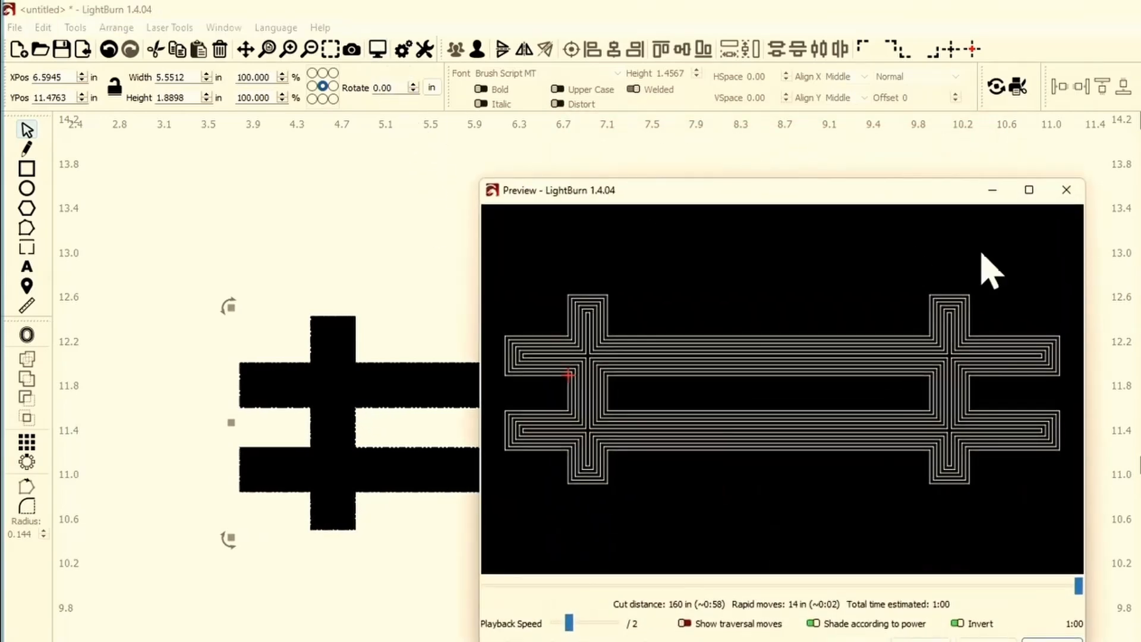
# Examine the Offset Fill preview enlarged, and set layer C00's line interval to 1.2 mm.
pyautogui.click(1029, 190)
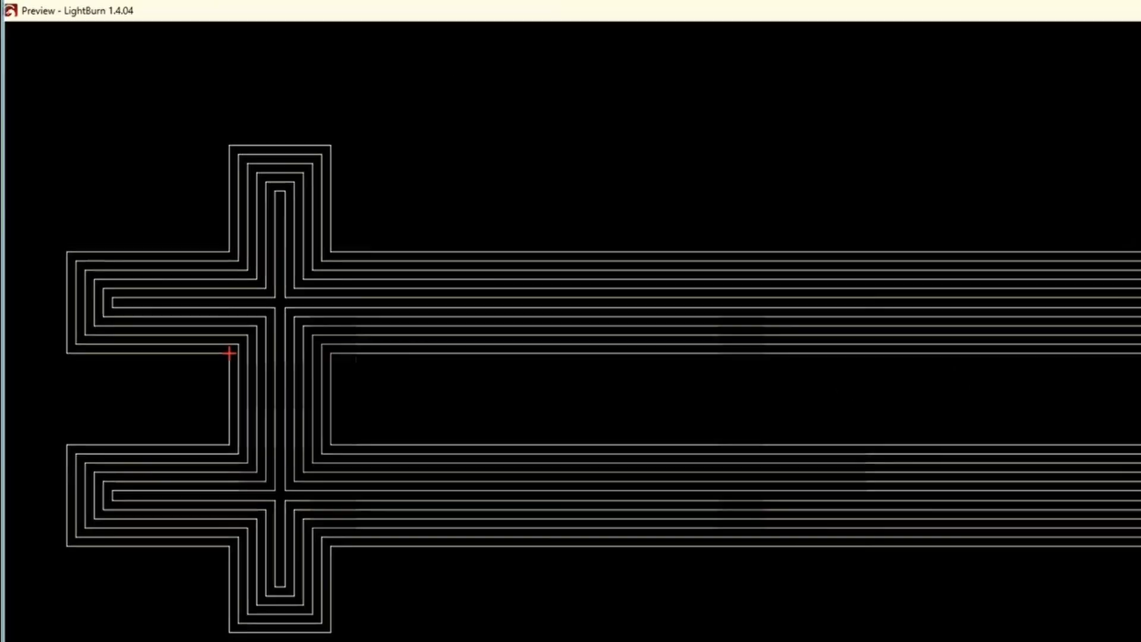
pyautogui.press('Escape')
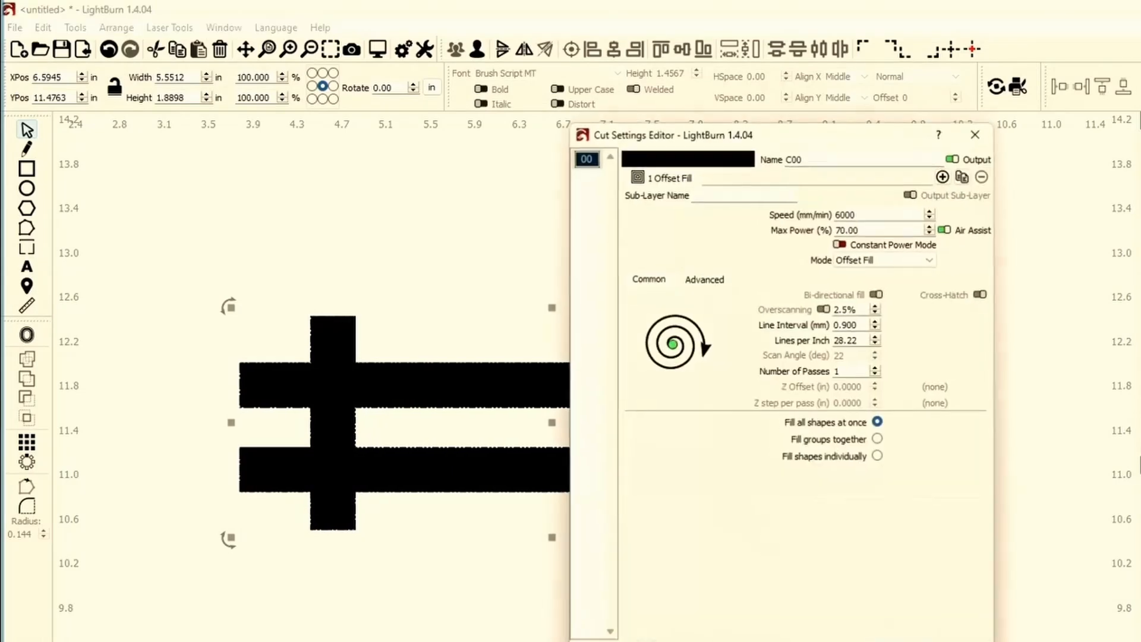
pyautogui.moveTo(865, 327); pyautogui.dragTo(791, 329)
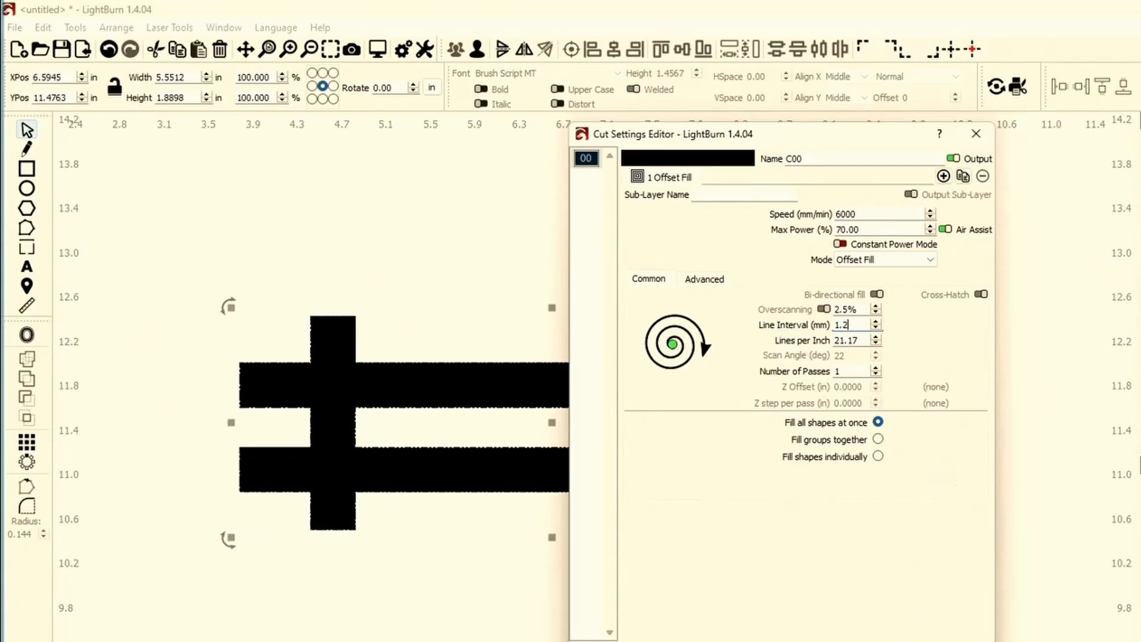
pyautogui.press('Return')
# Preview the stake bed enlarged and examine the Offset Fill spacing at the 1.2 mm line interval.
pyautogui.click(377, 50)
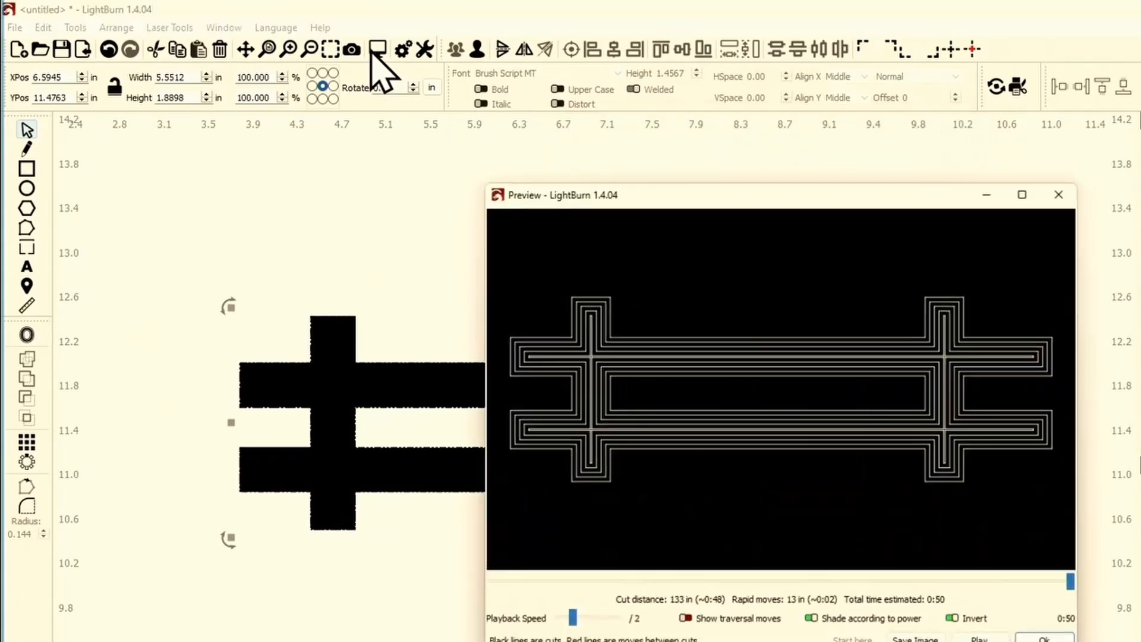
pyautogui.click(1036, 189)
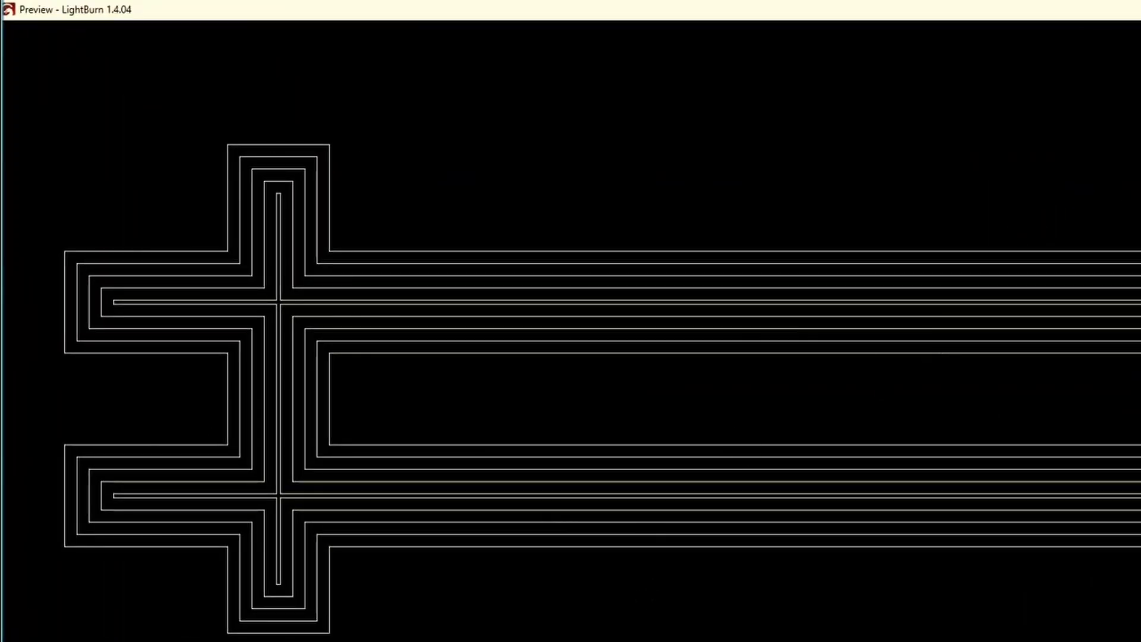
pyautogui.press('Escape')
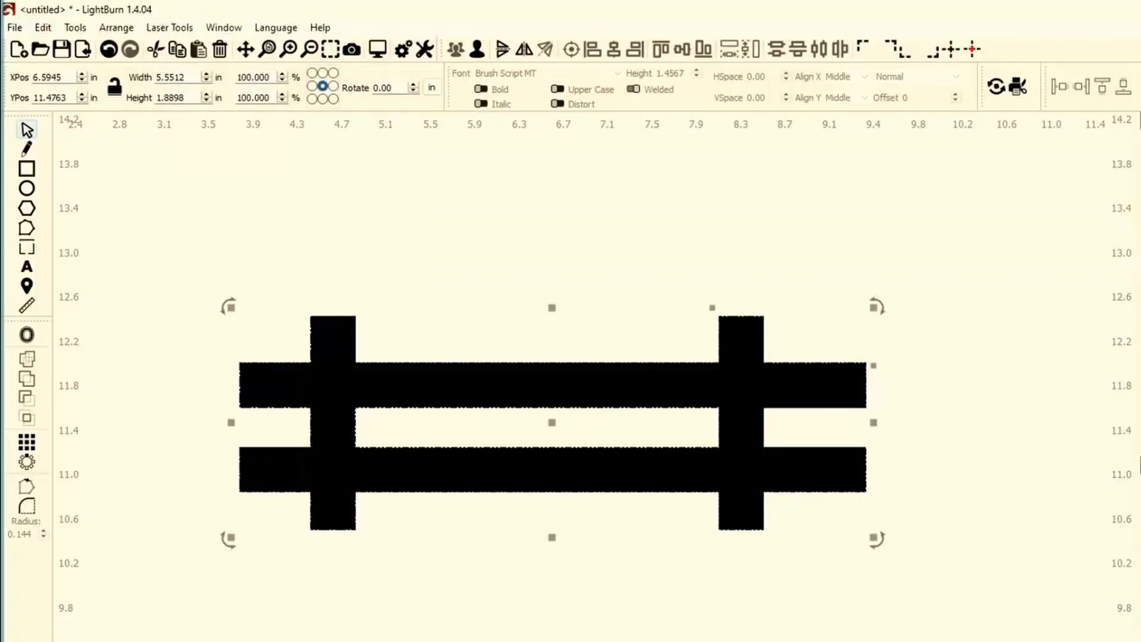
# Set the line interval of layer C00's Offset Fill to 0.5 mm and accept the cut settings.
pyautogui.doubleClick(1140, 156)
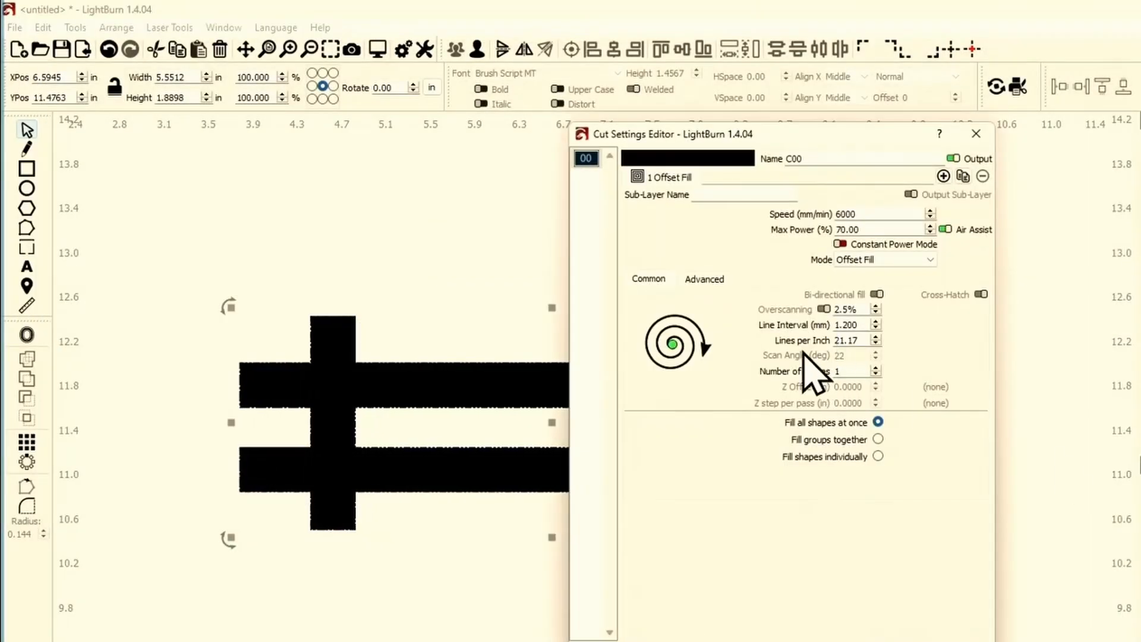
pyautogui.doubleClick(870, 324)
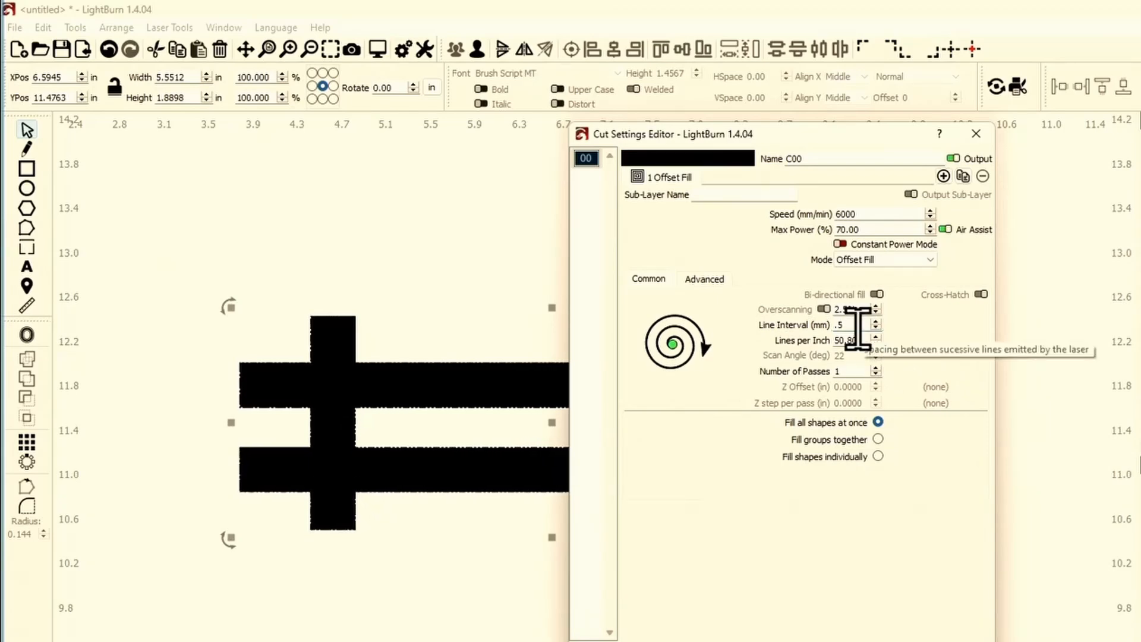
pyautogui.click(844, 325)
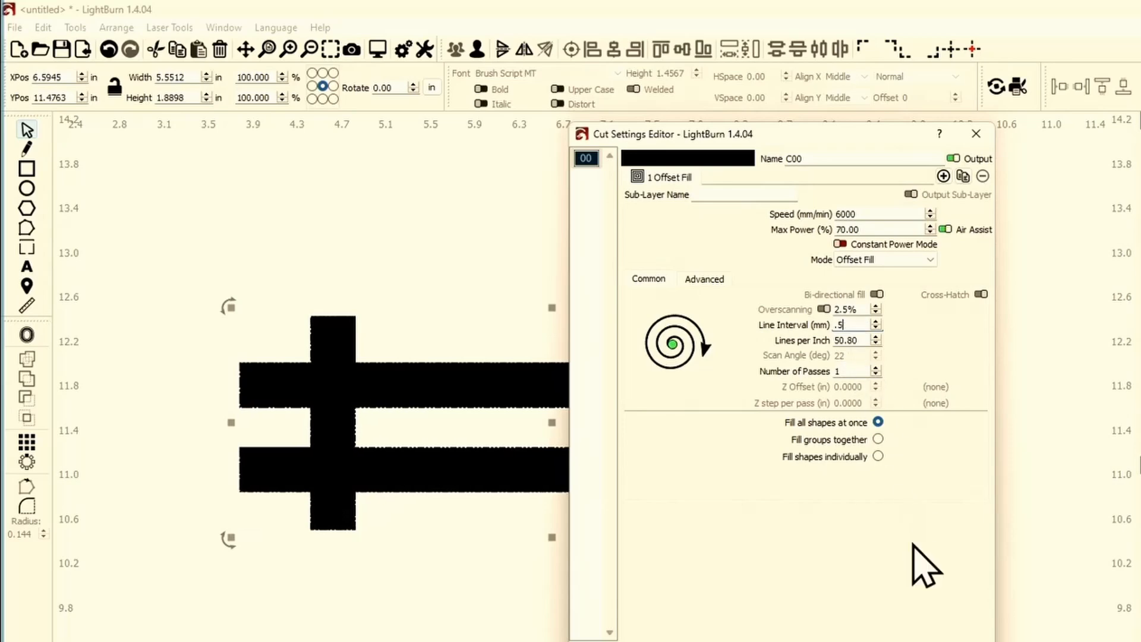
pyautogui.click(915, 640)
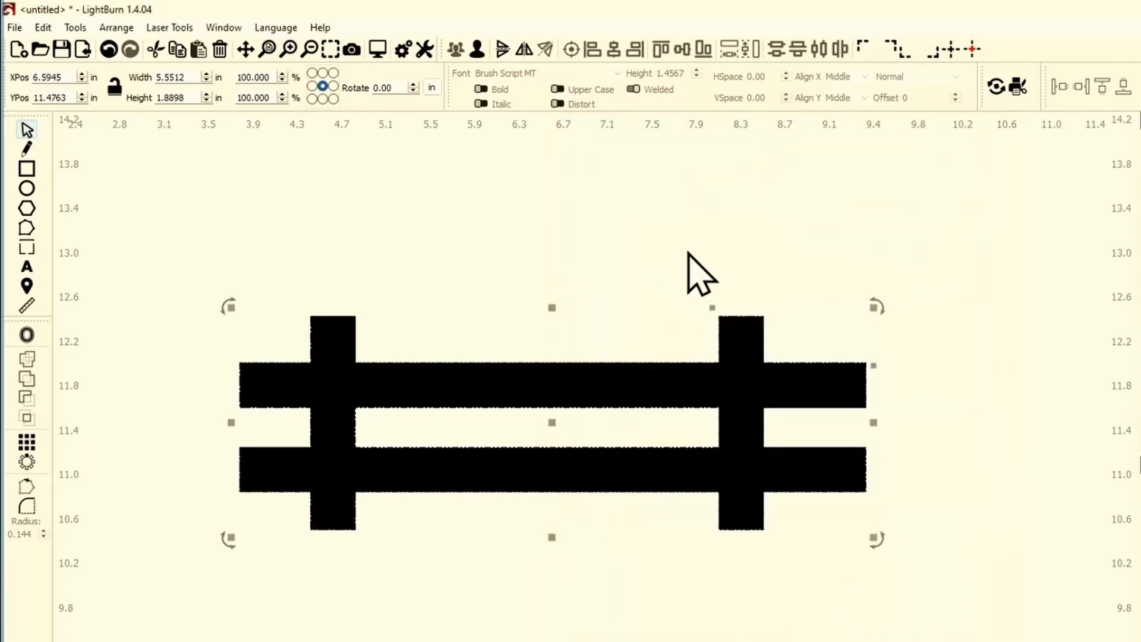
# Preview the stake bed enlarged and examine the Offset Fill spacing at the 0.5 mm line interval.
pyautogui.click(373, 49)
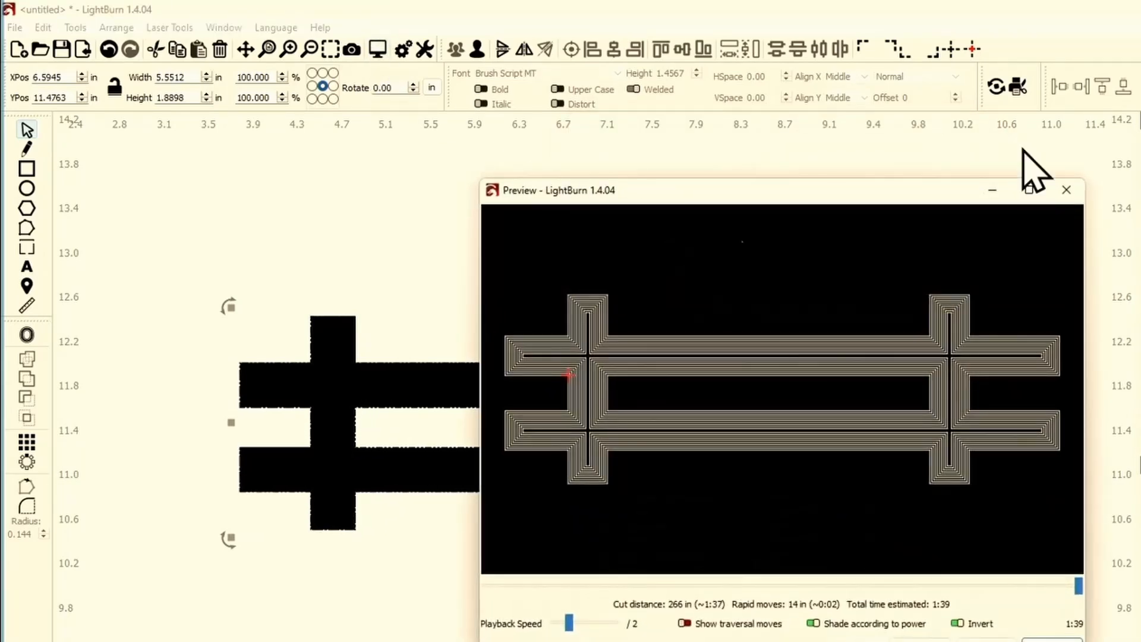
pyautogui.click(1028, 188)
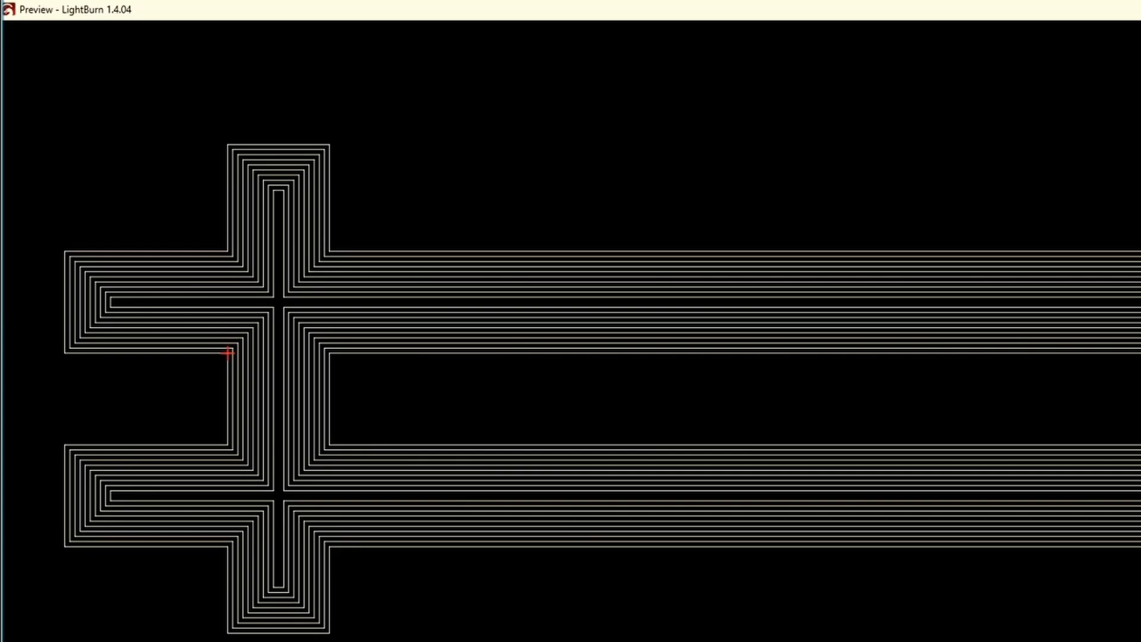
pyautogui.press('Escape')
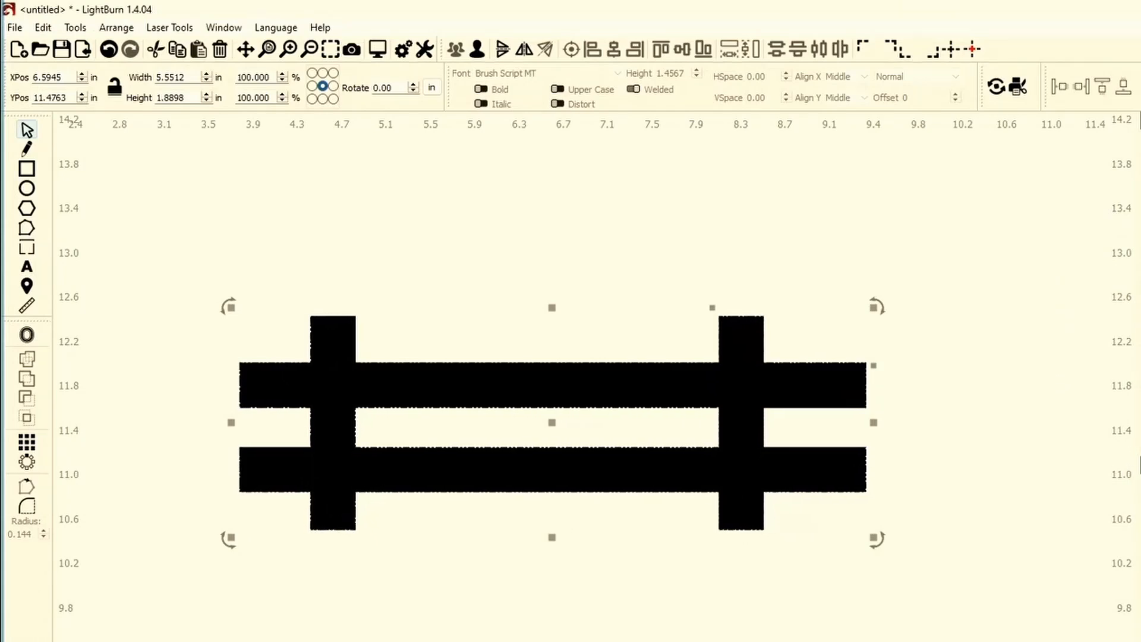
# Change layer C00's mode to Fill in the cut settings, and close the editor without accepting.
pyautogui.doubleClick(1139, 158)
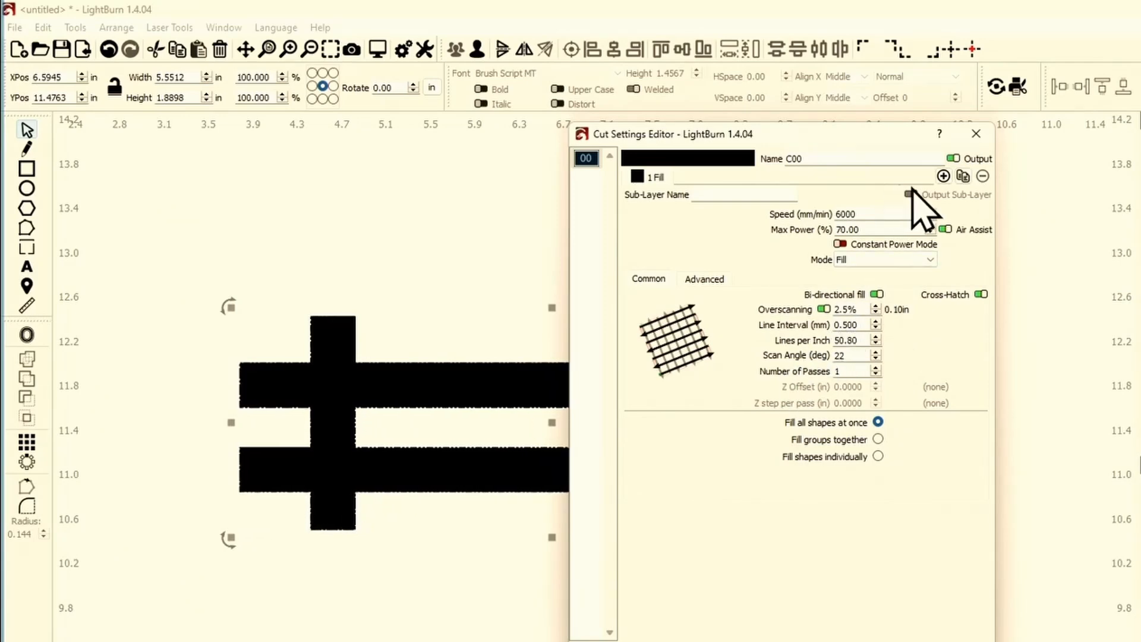
pyautogui.click(977, 134)
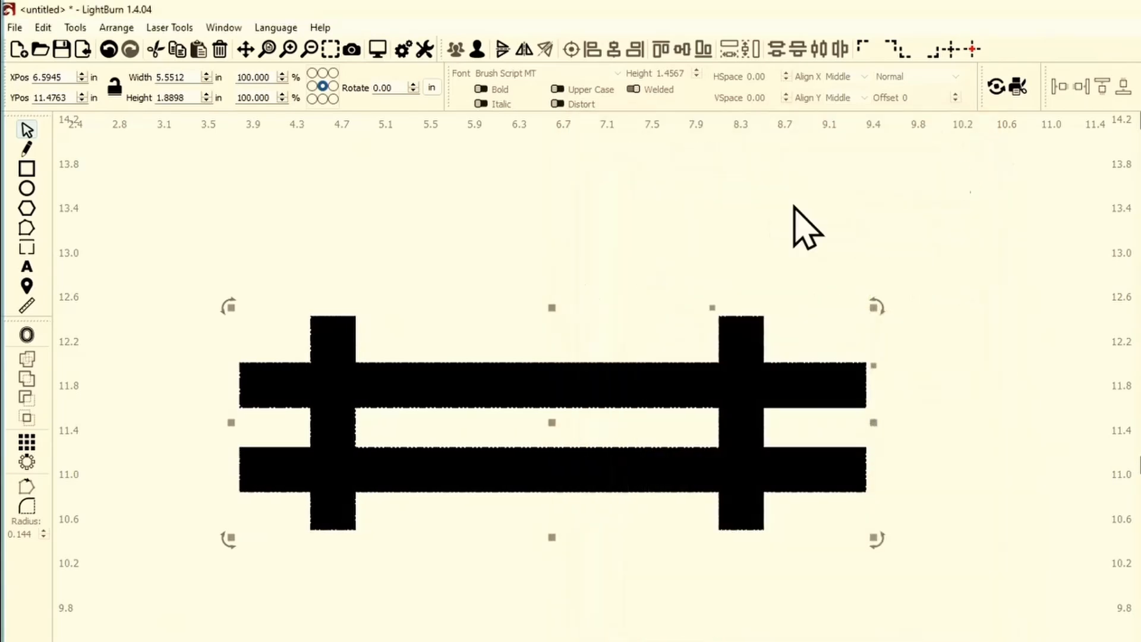